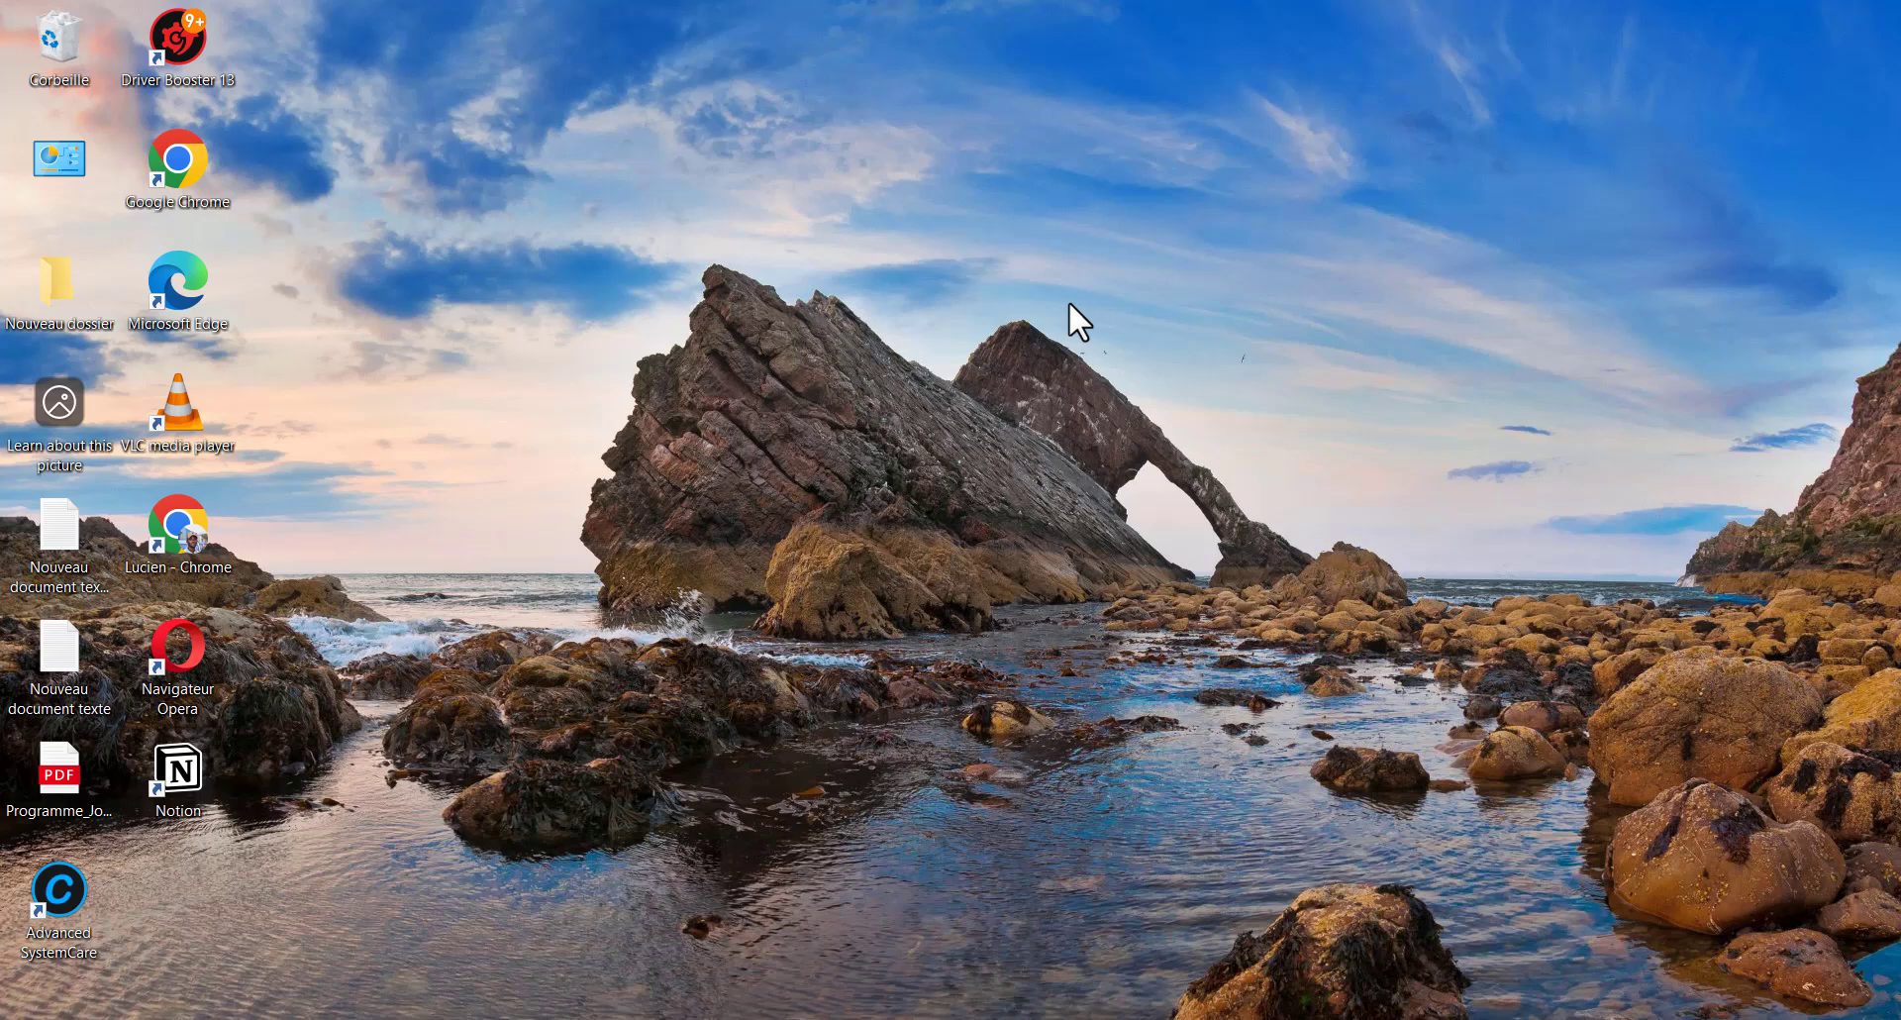
# Go to Mise à jour et sécurité > Sécurité Windows in Settings and launch the full Windows Security app
pyautogui.press('super+i')
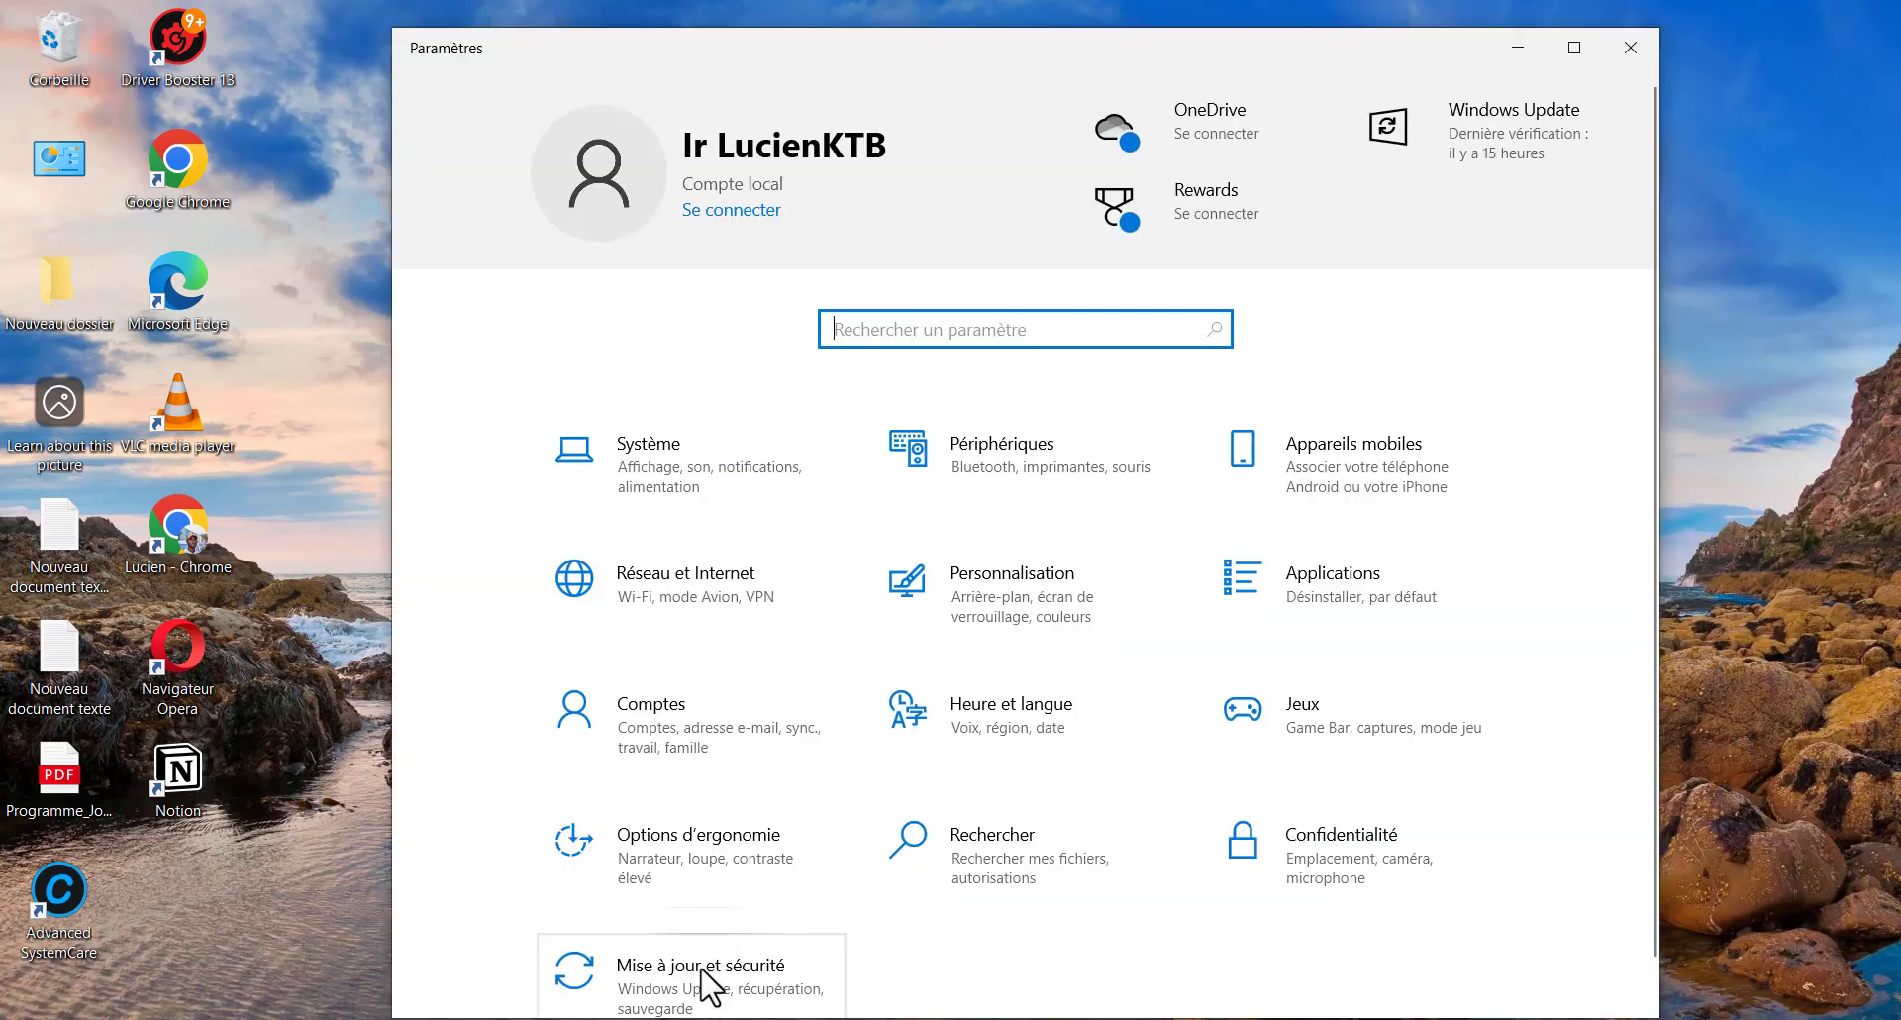
pyautogui.scroll(-1, 634, 952)
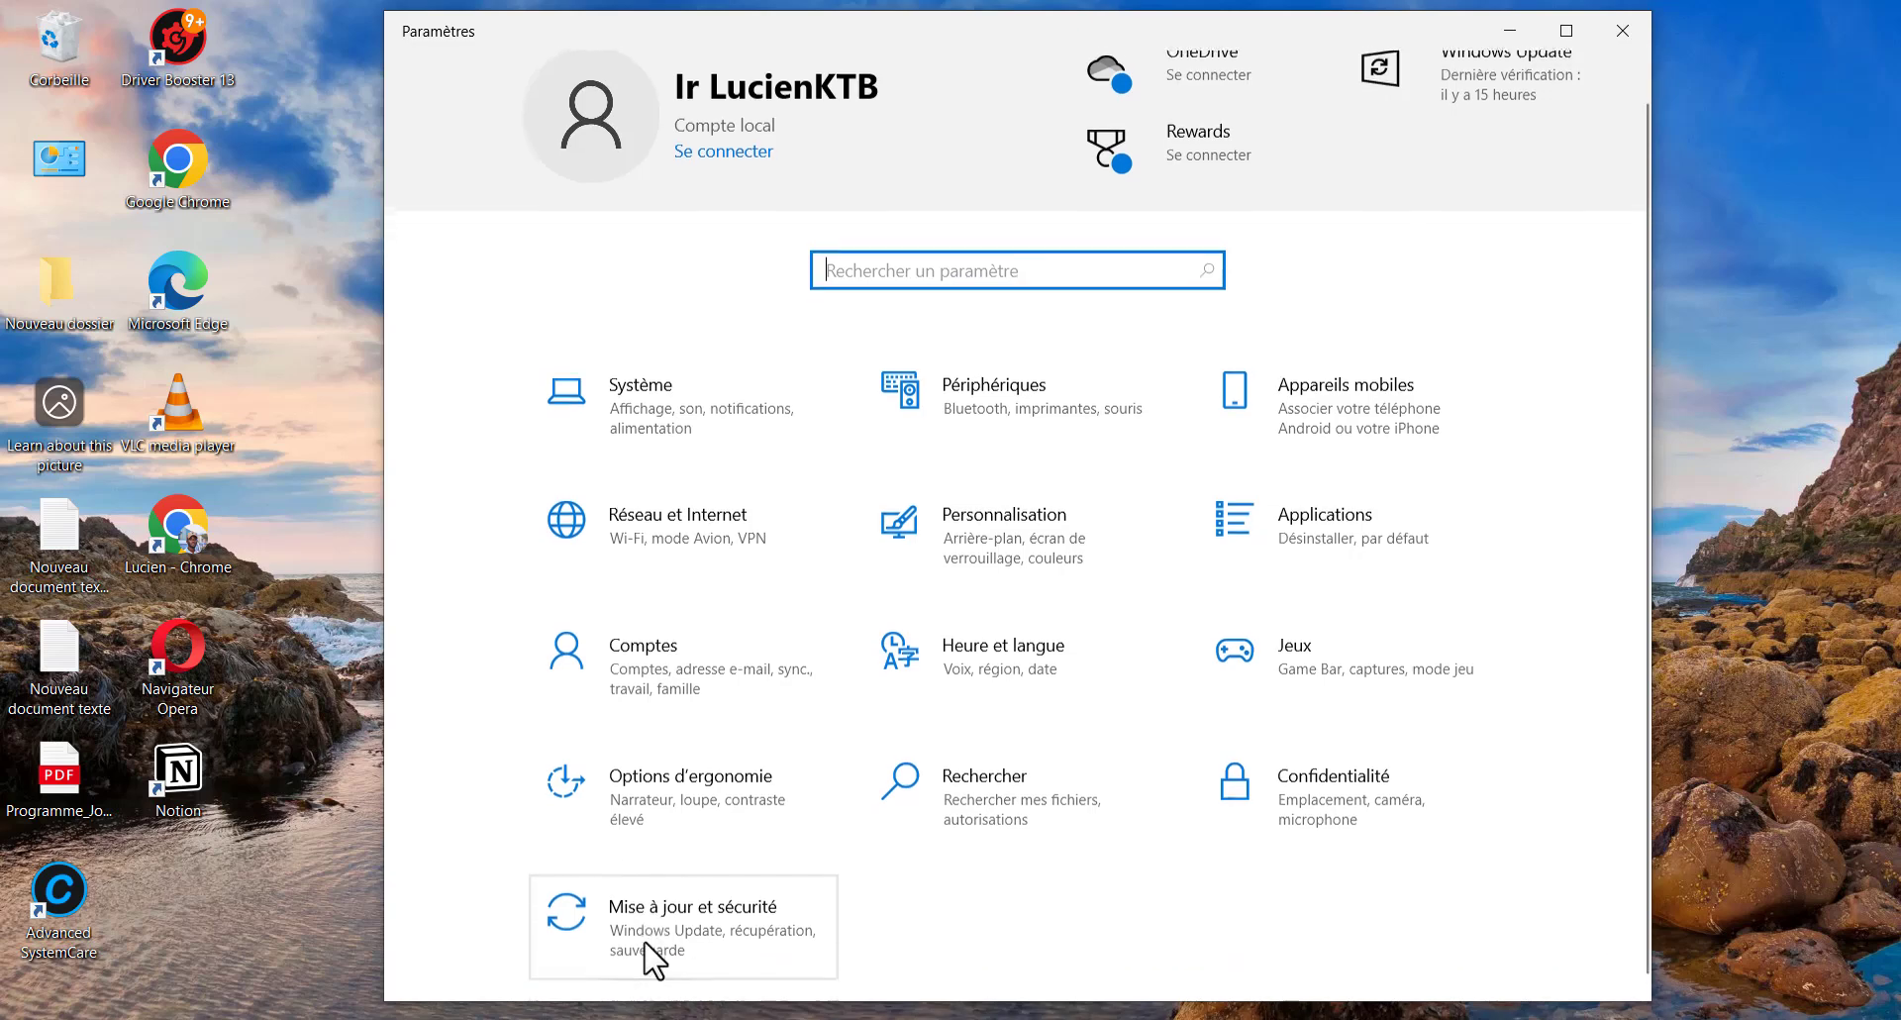
pyautogui.click(721, 919)
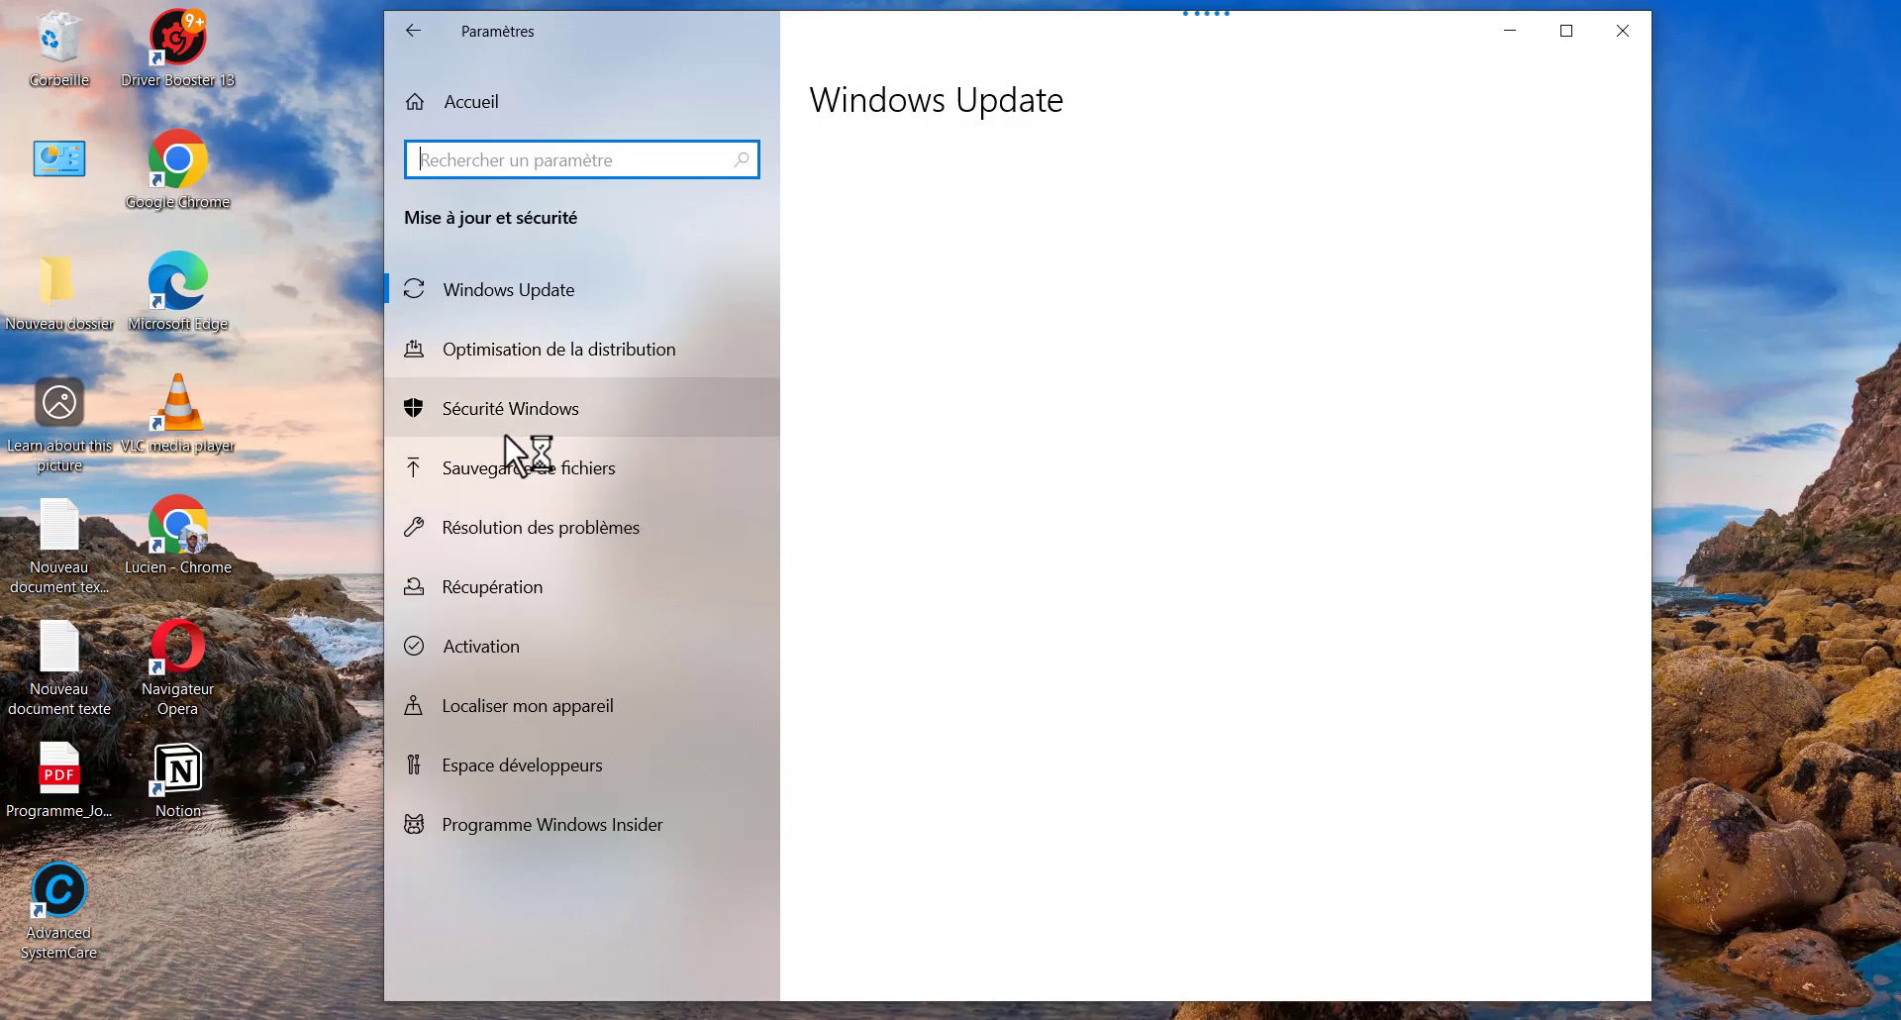
pyautogui.click(568, 407)
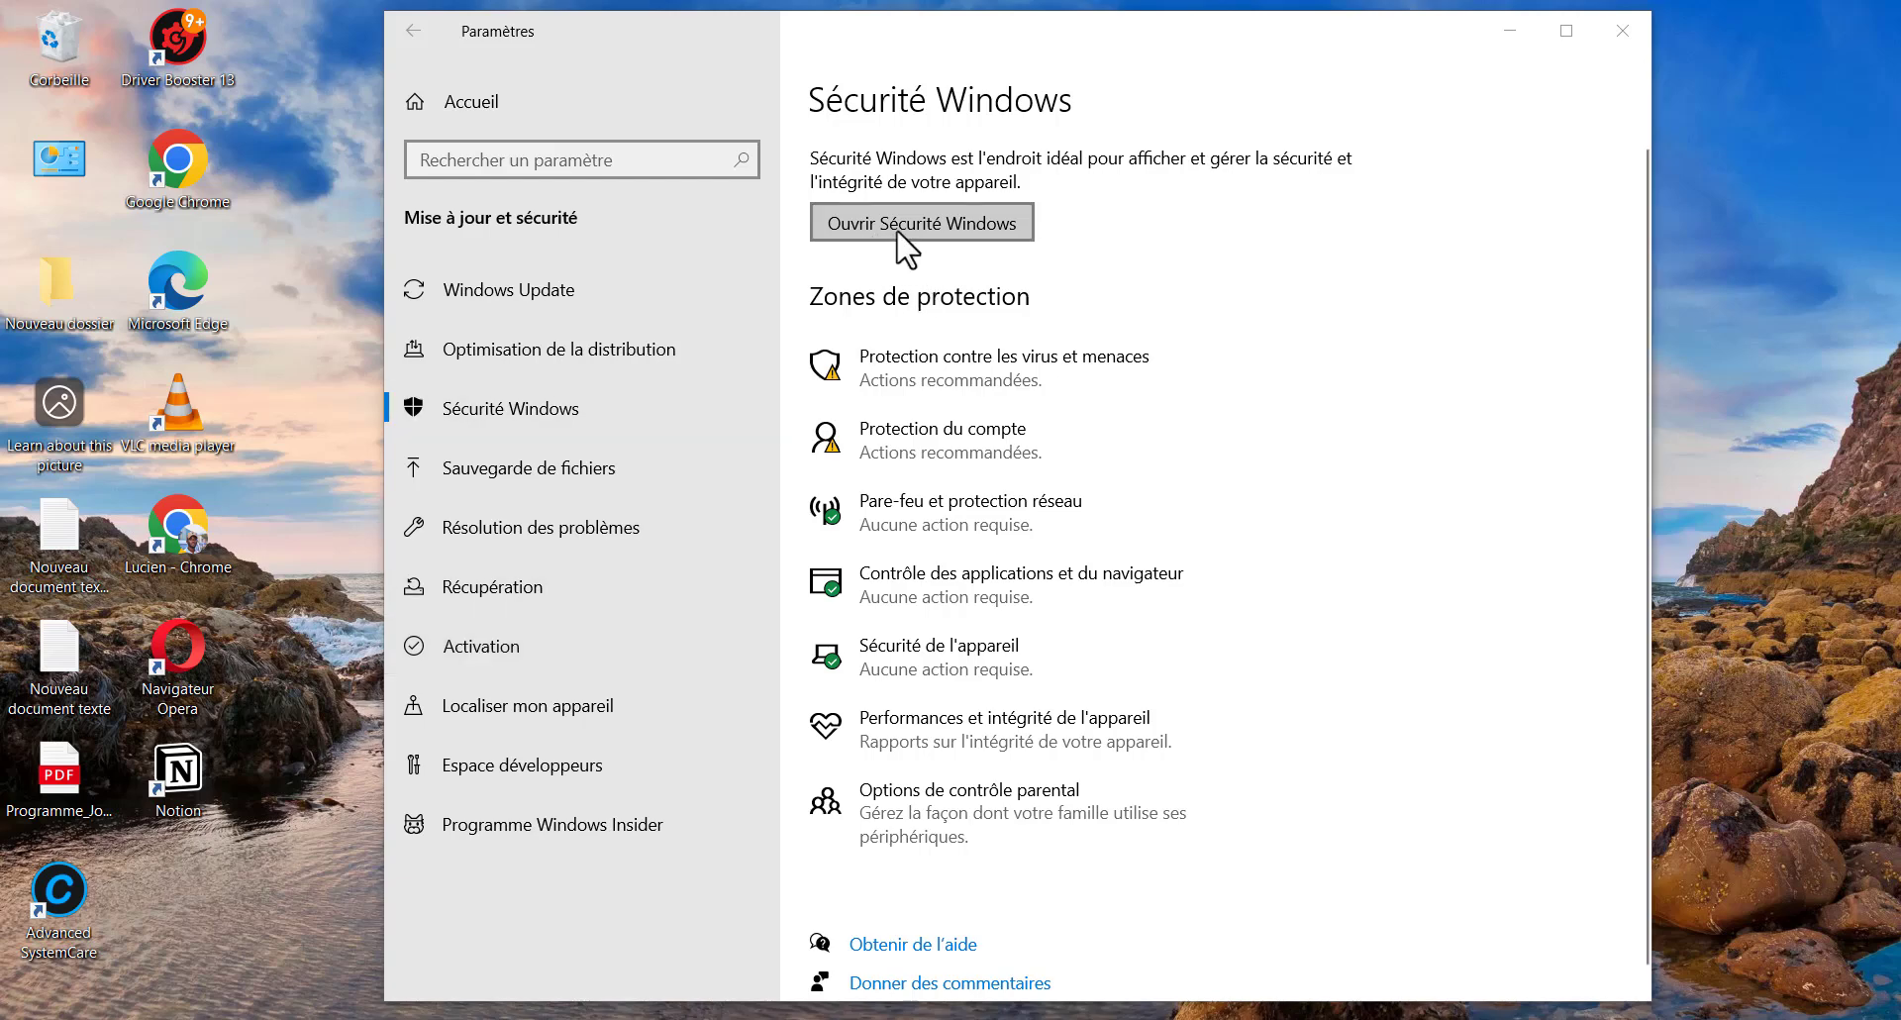
pyautogui.click(959, 224)
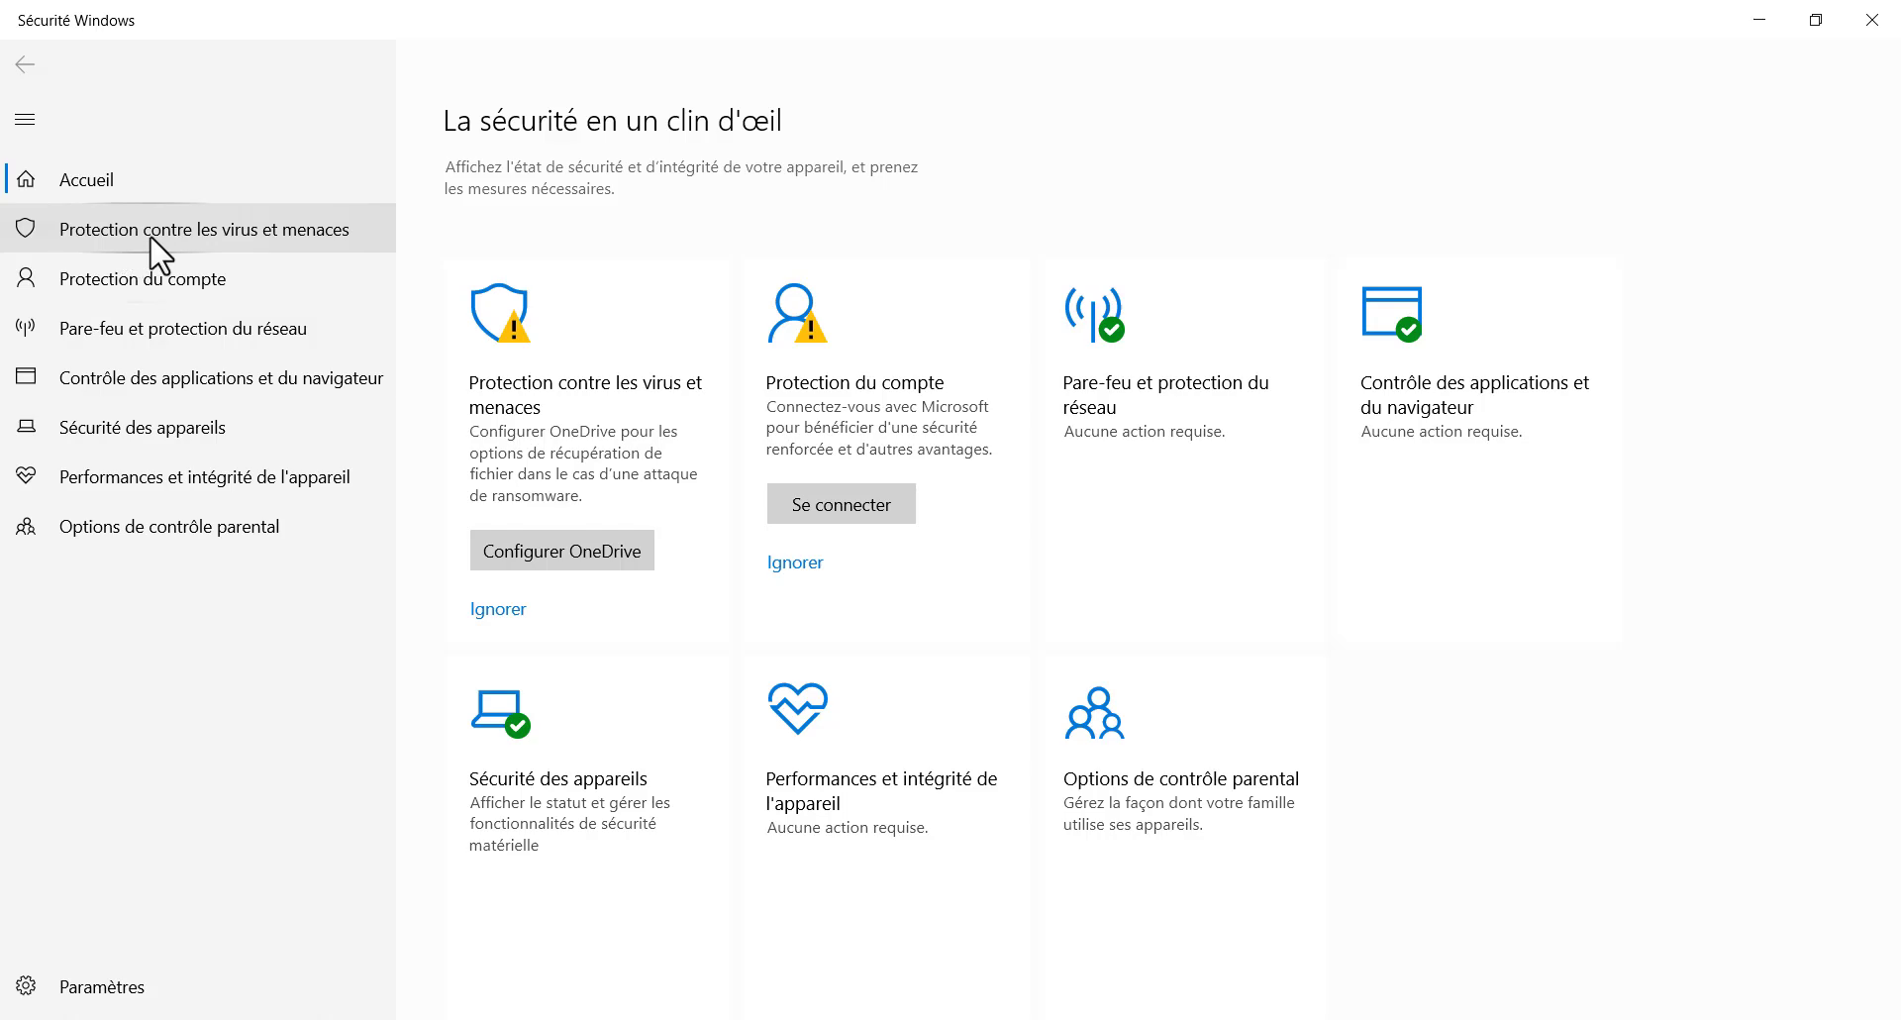
# Open the virus and threat protection settings showing real-time, cloud and sample-submission protection Activé
pyautogui.click(213, 234)
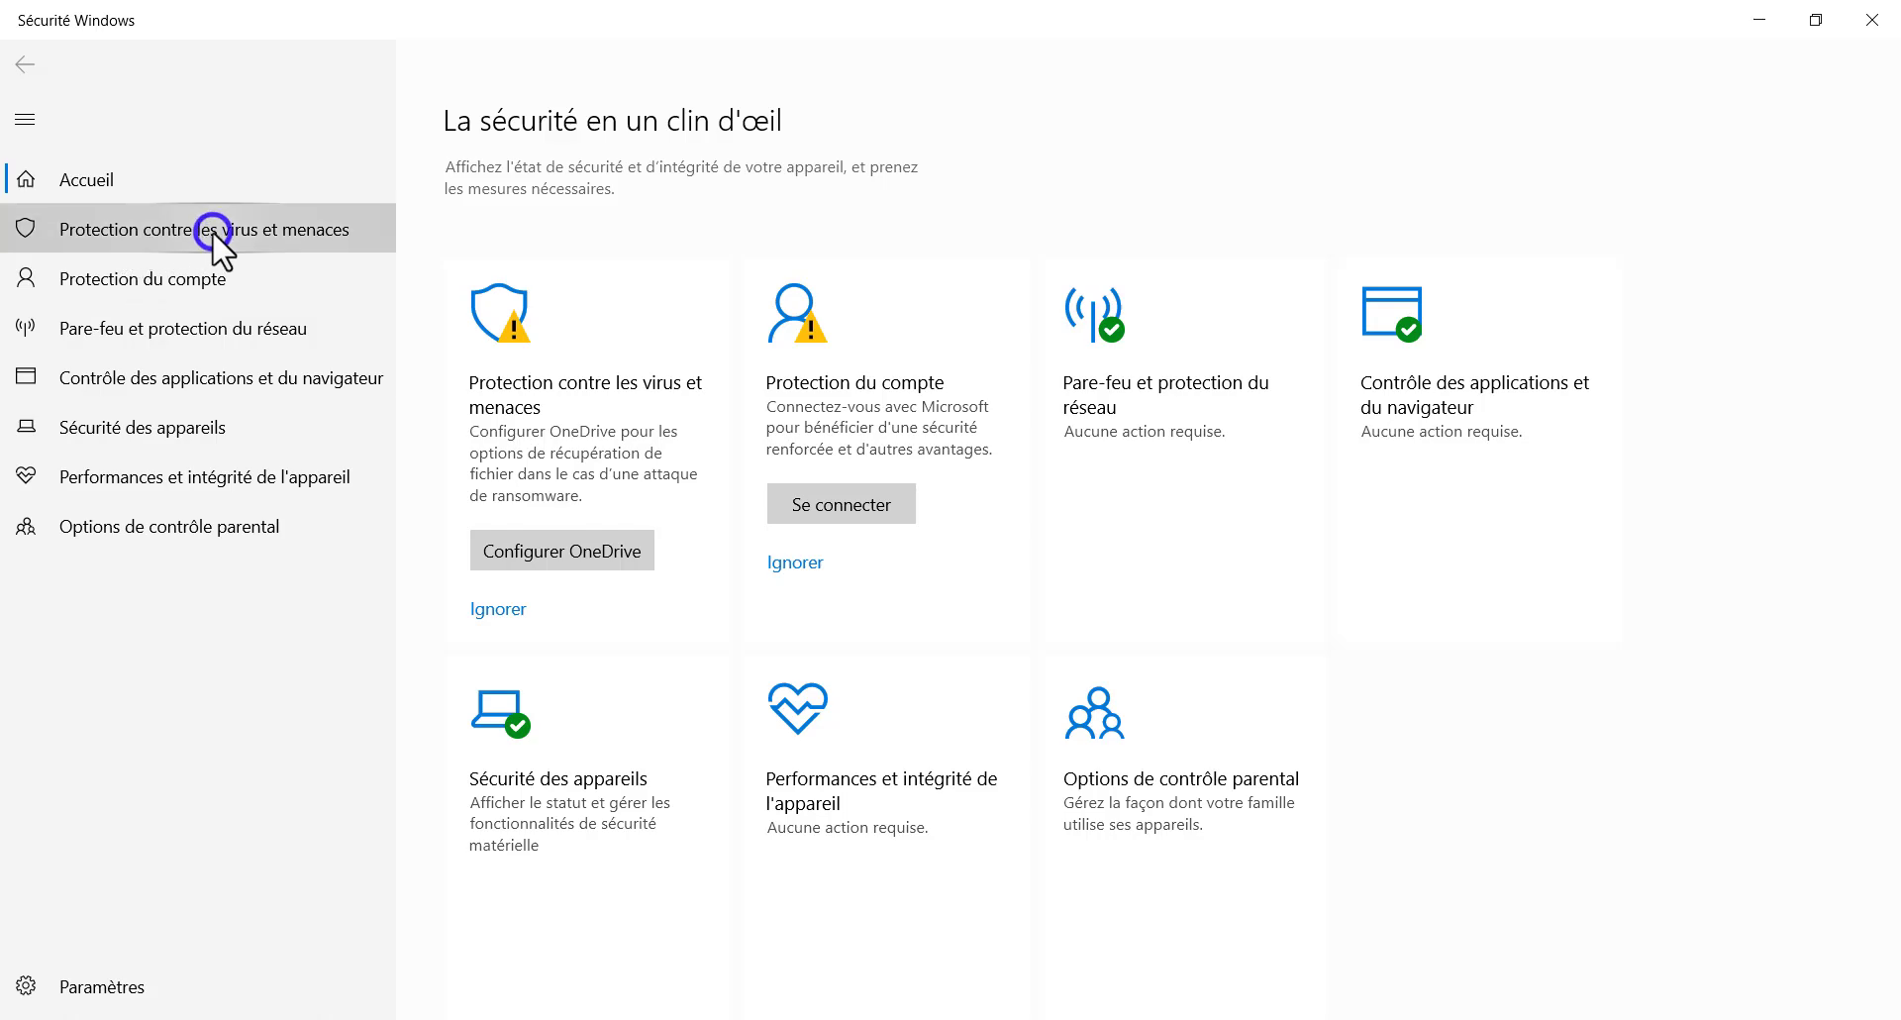
pyautogui.click(963, 522)
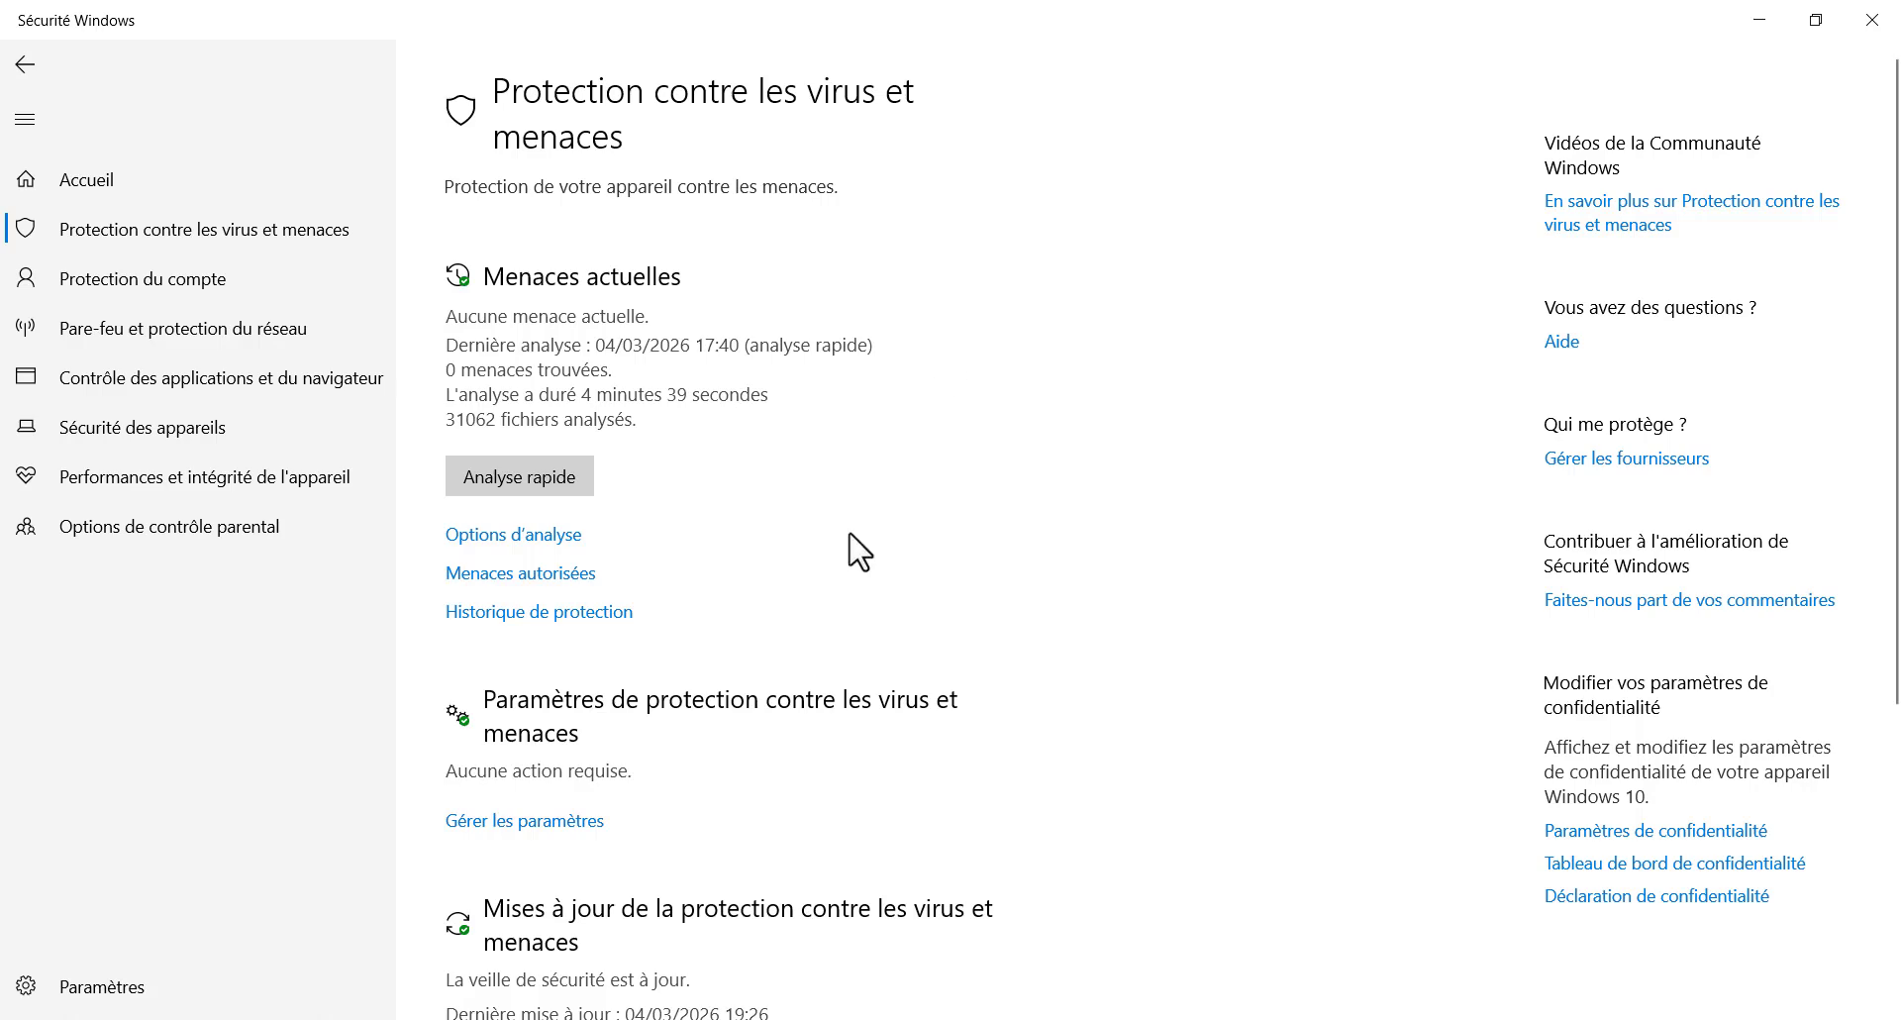
pyautogui.scroll(-2, 813, 624)
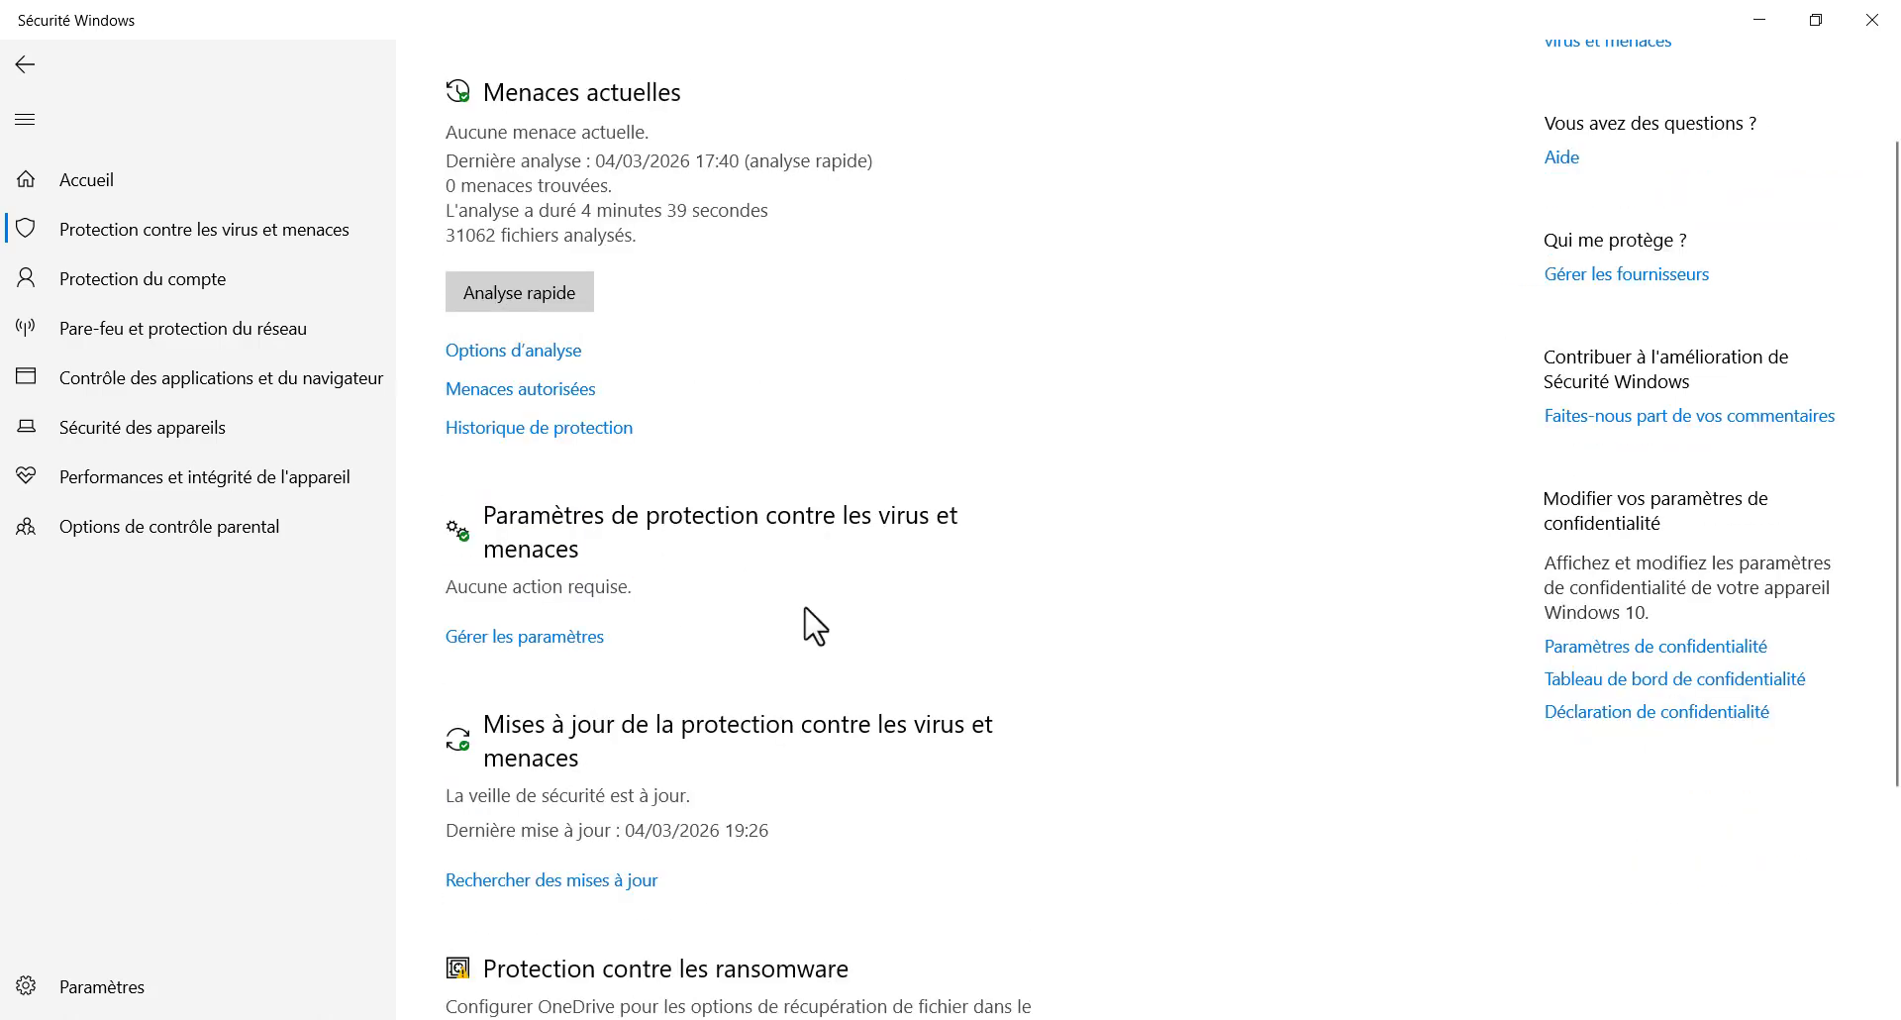
pyautogui.scroll(-2, 814, 624)
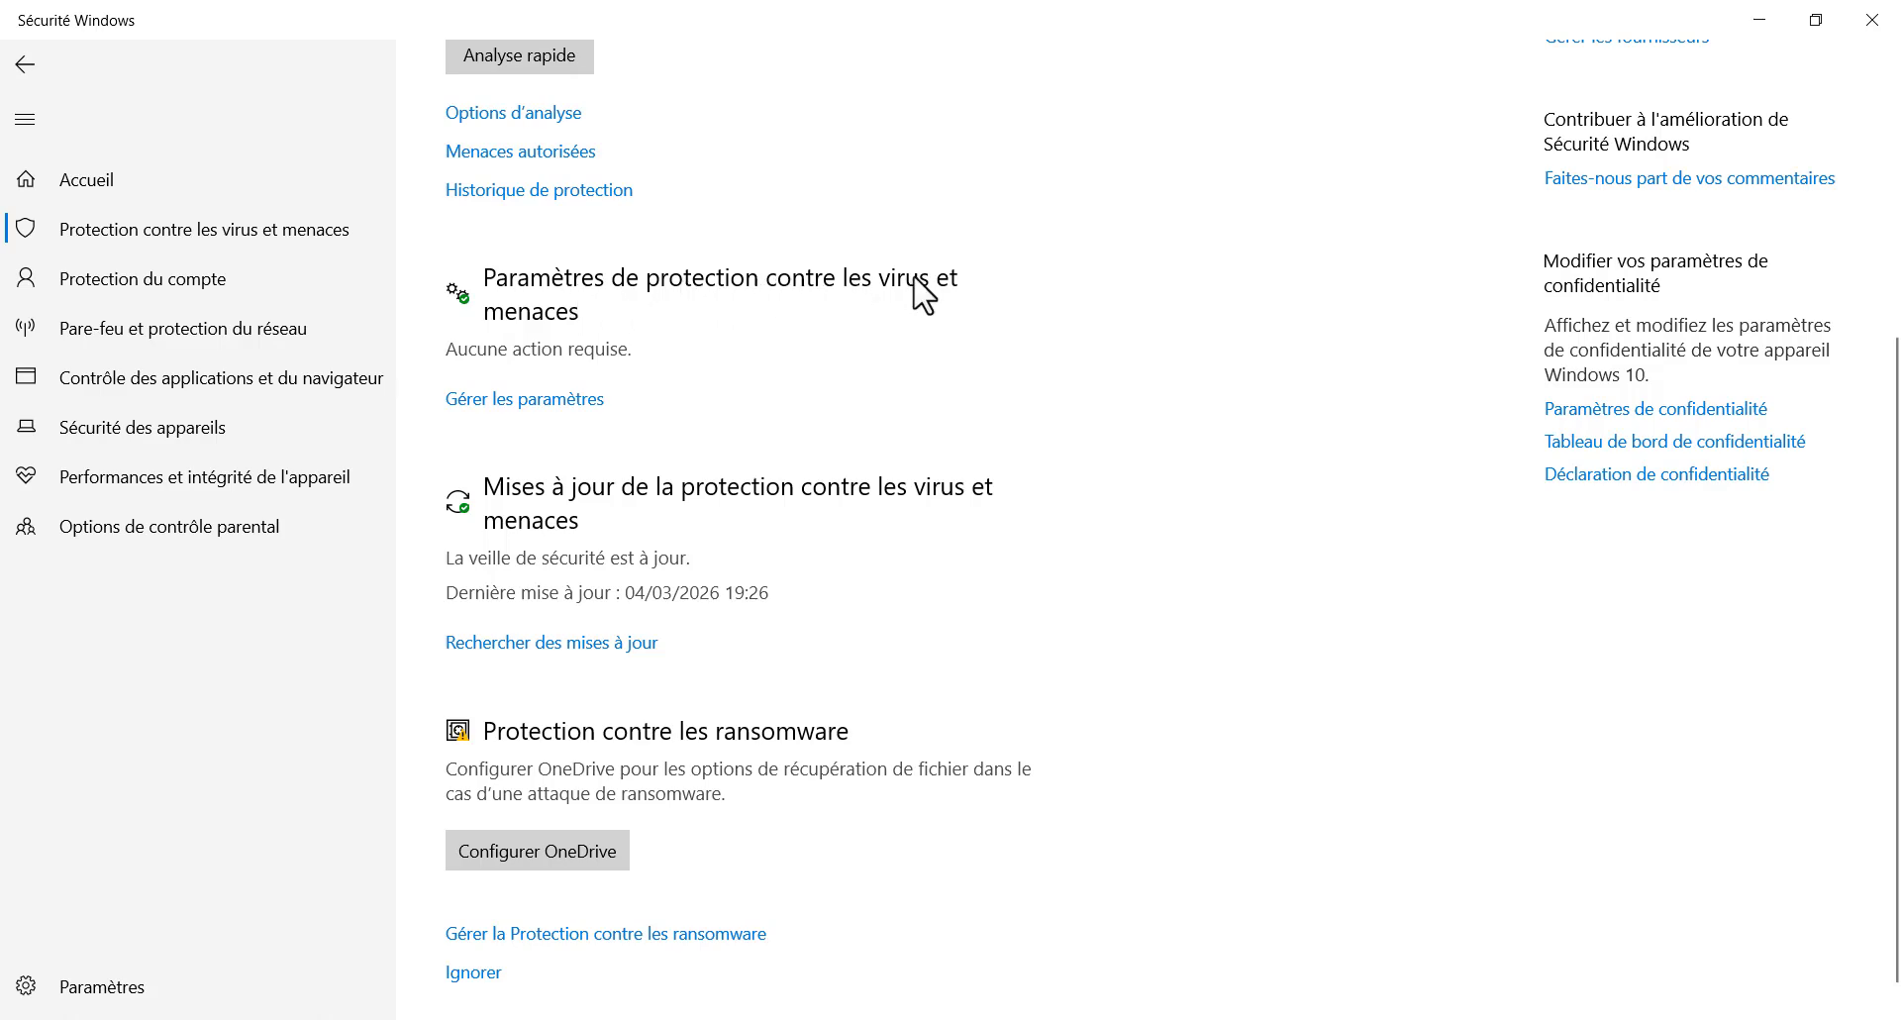
pyautogui.click(544, 400)
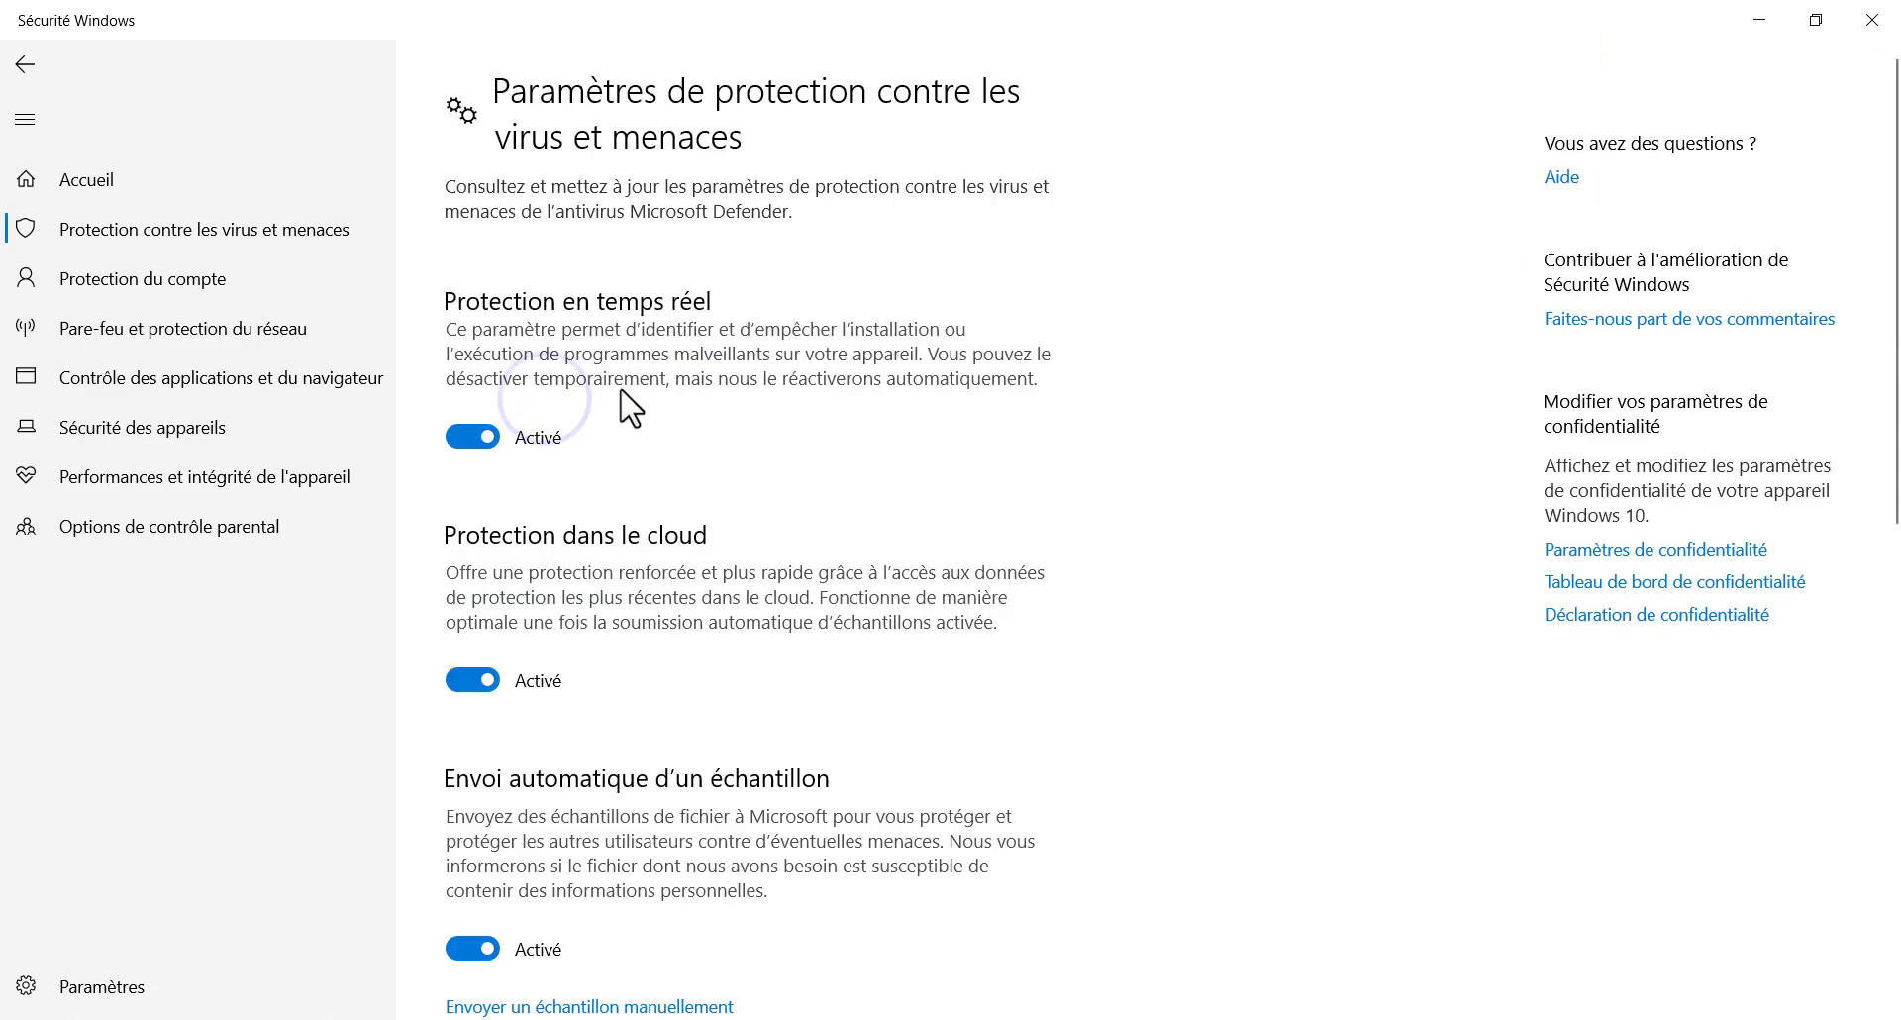
pyautogui.scroll(-4, 607, 488)
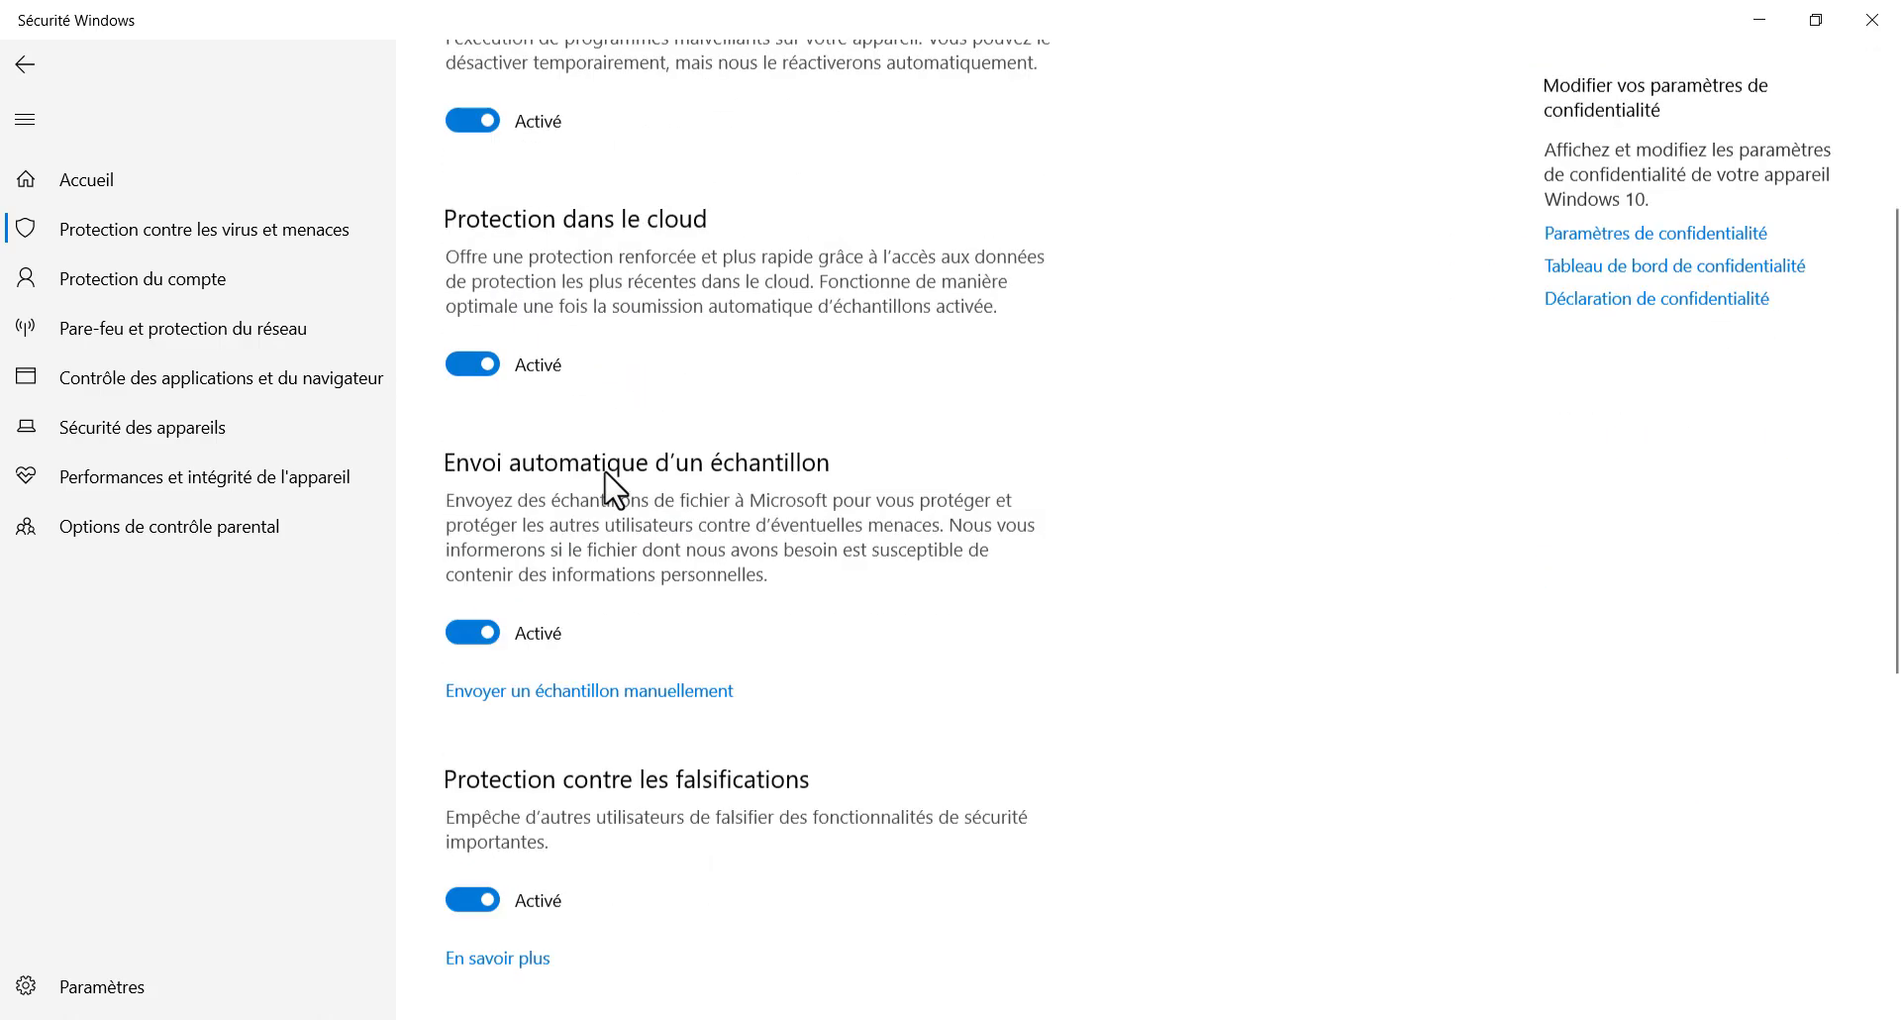
pyautogui.scroll(4, 612, 489)
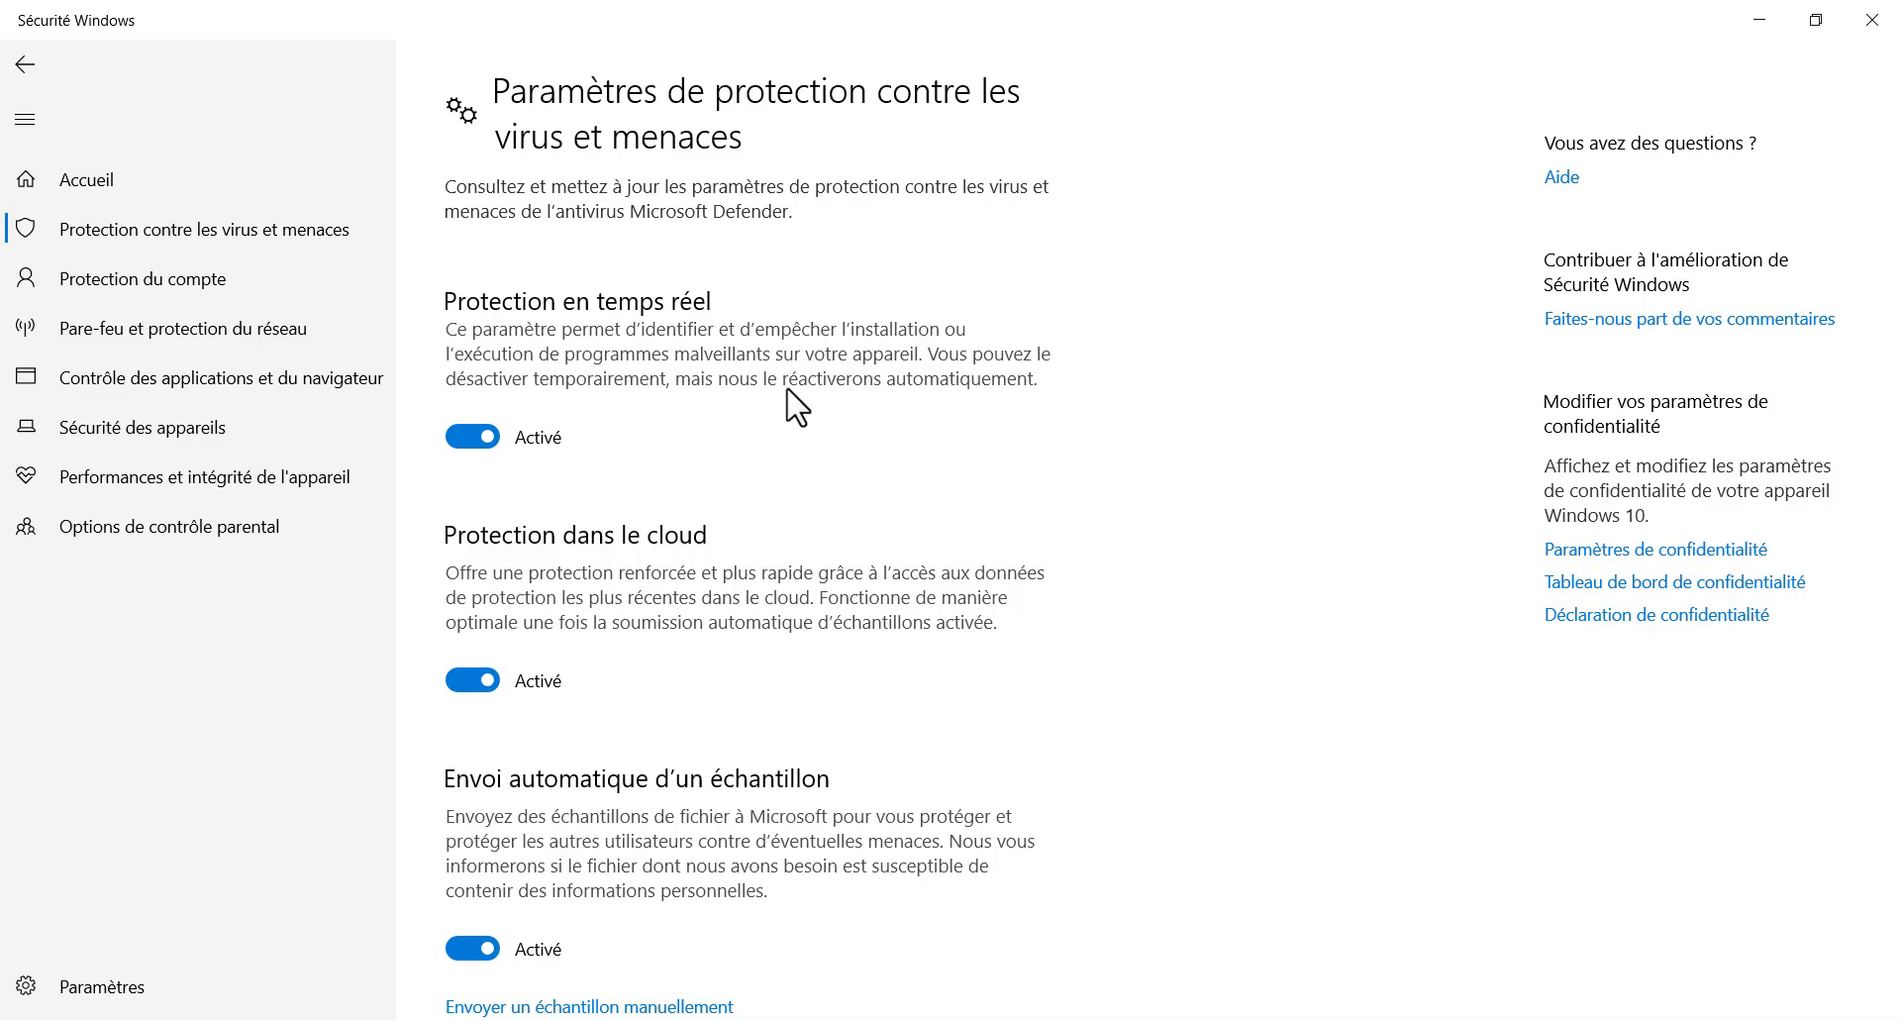
pyautogui.click(471, 439)
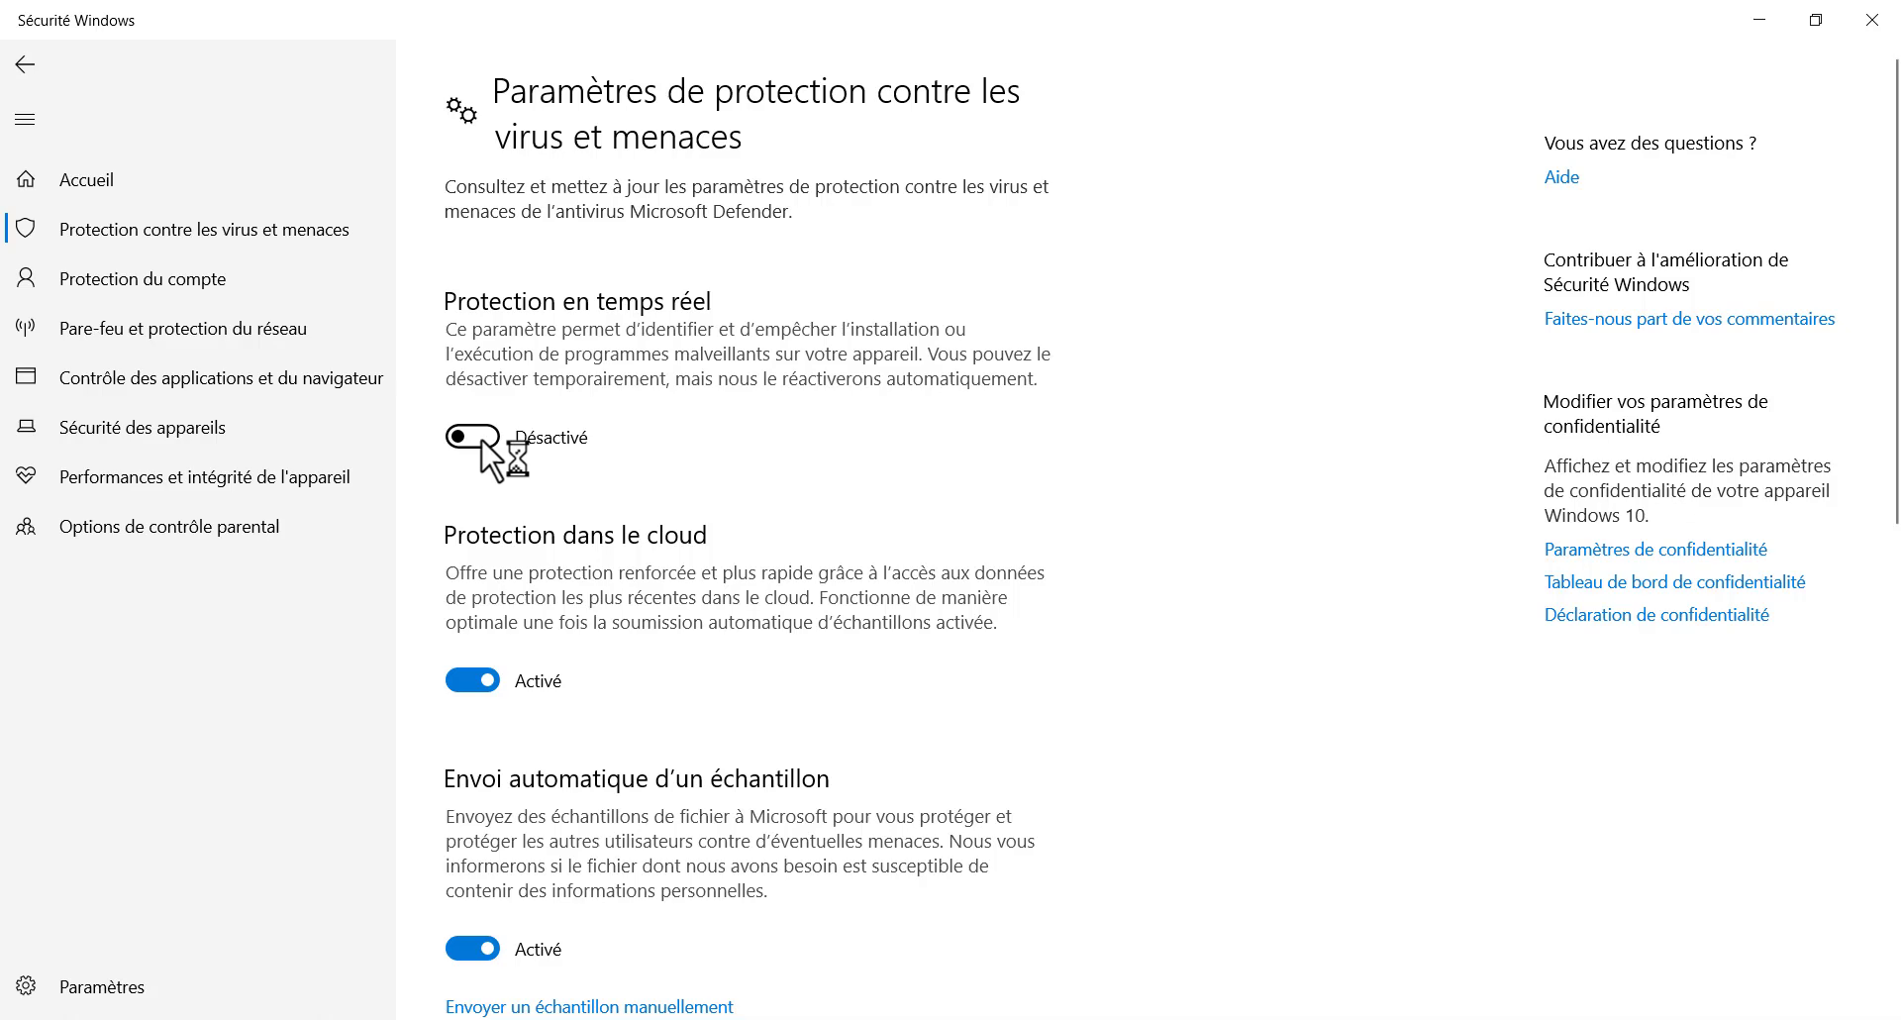
pyautogui.click(477, 437)
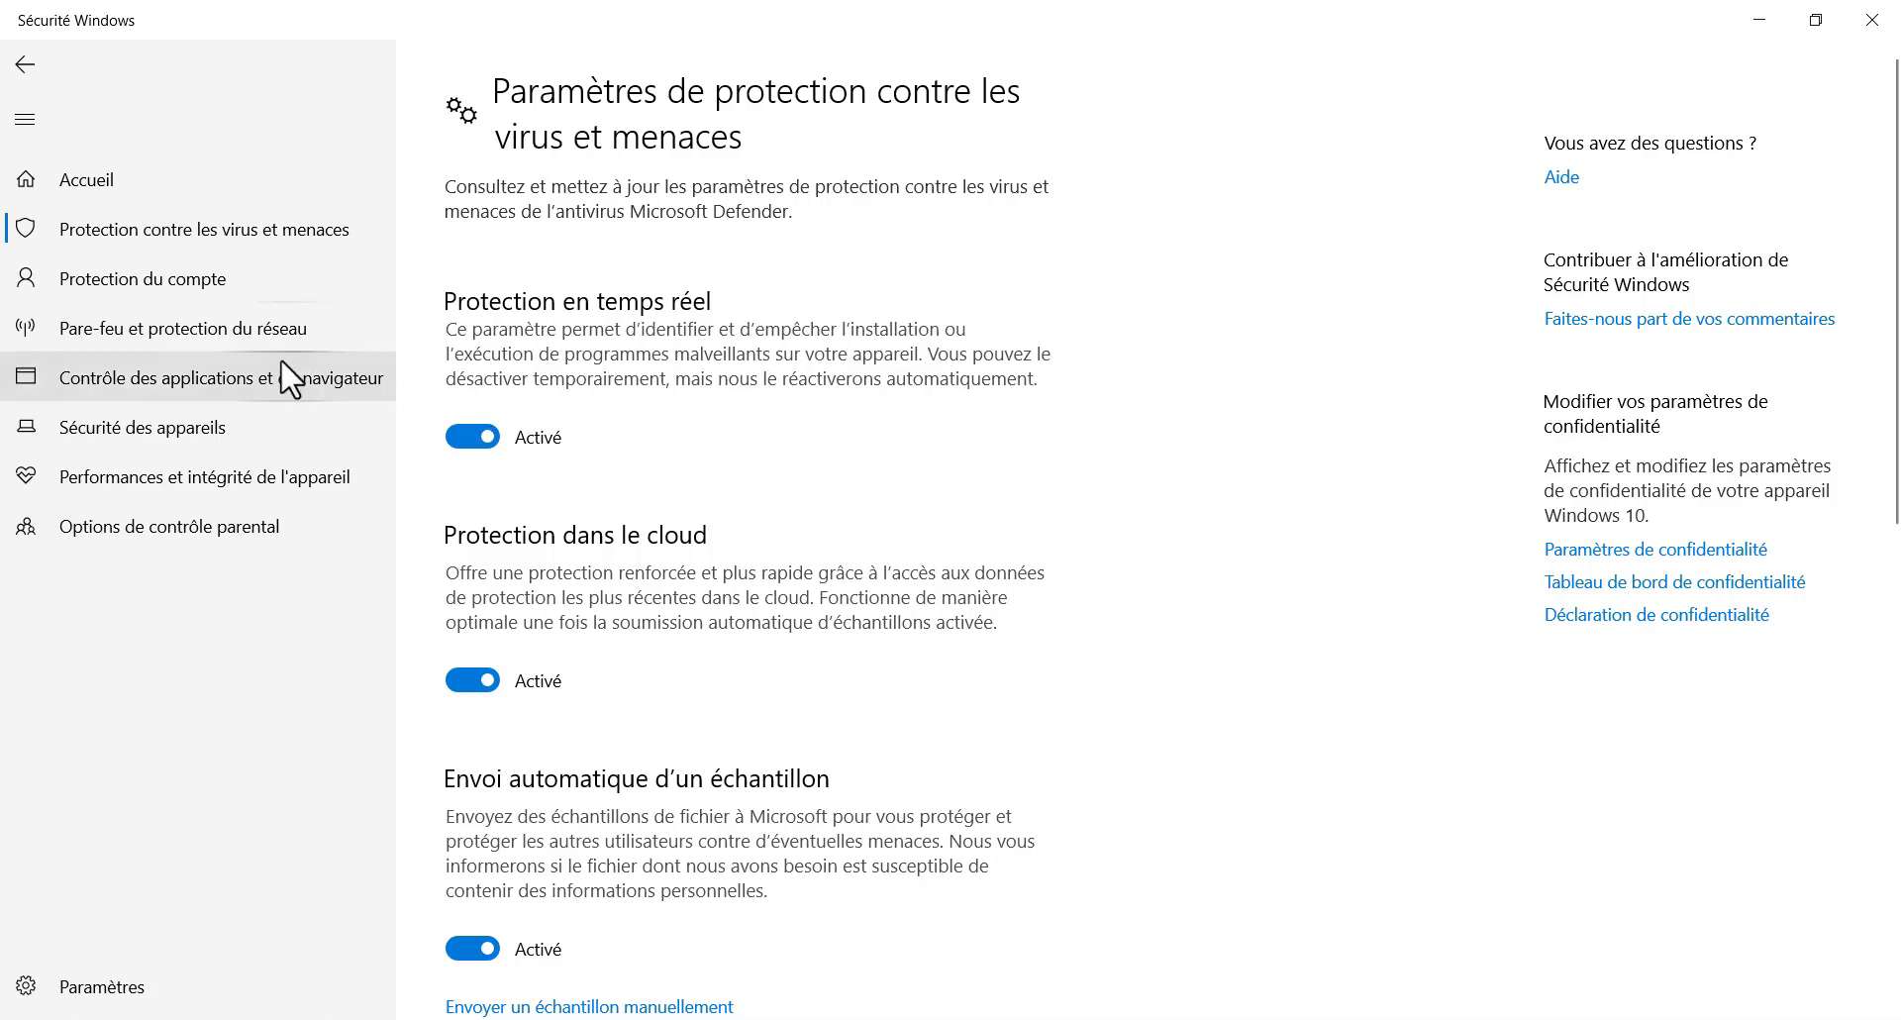
# View the Pare-feu et protection du réseau page and its Réseau avec domaine profile, then return to the overview
pyautogui.click(150, 339)
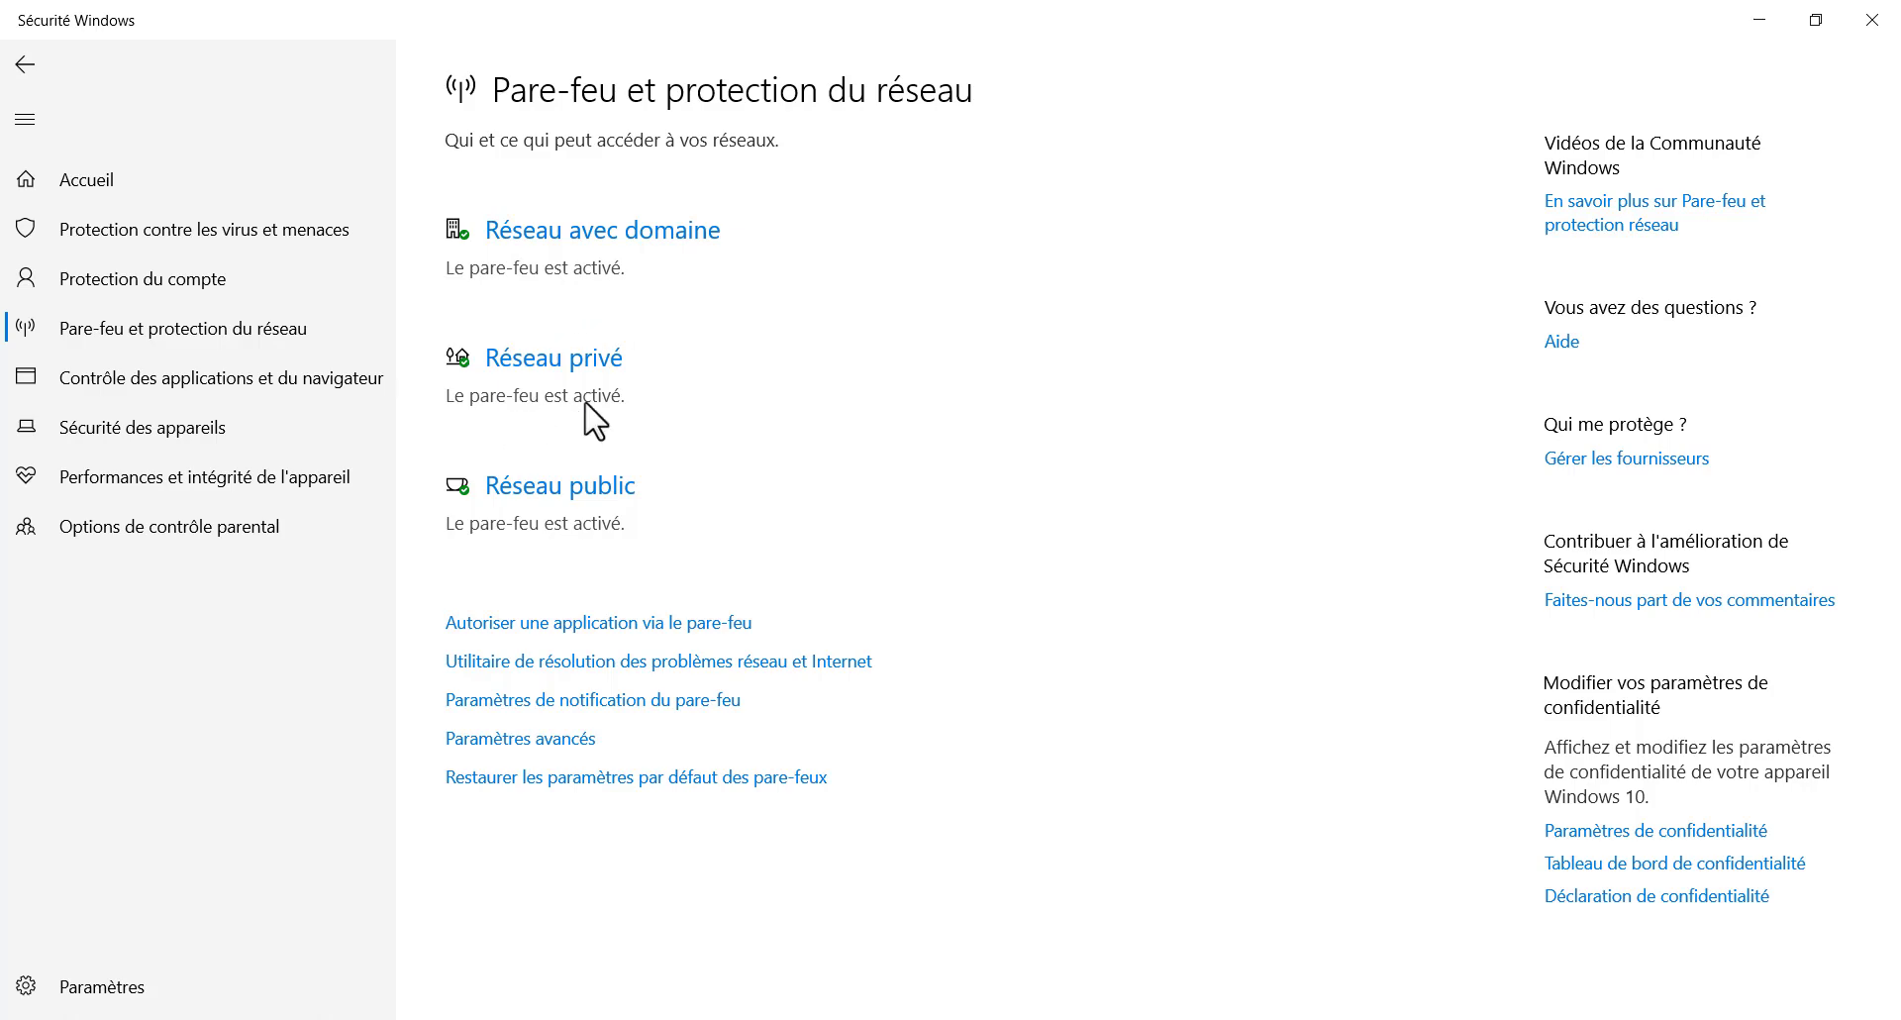
pyautogui.click(572, 233)
pyautogui.click(606, 236)
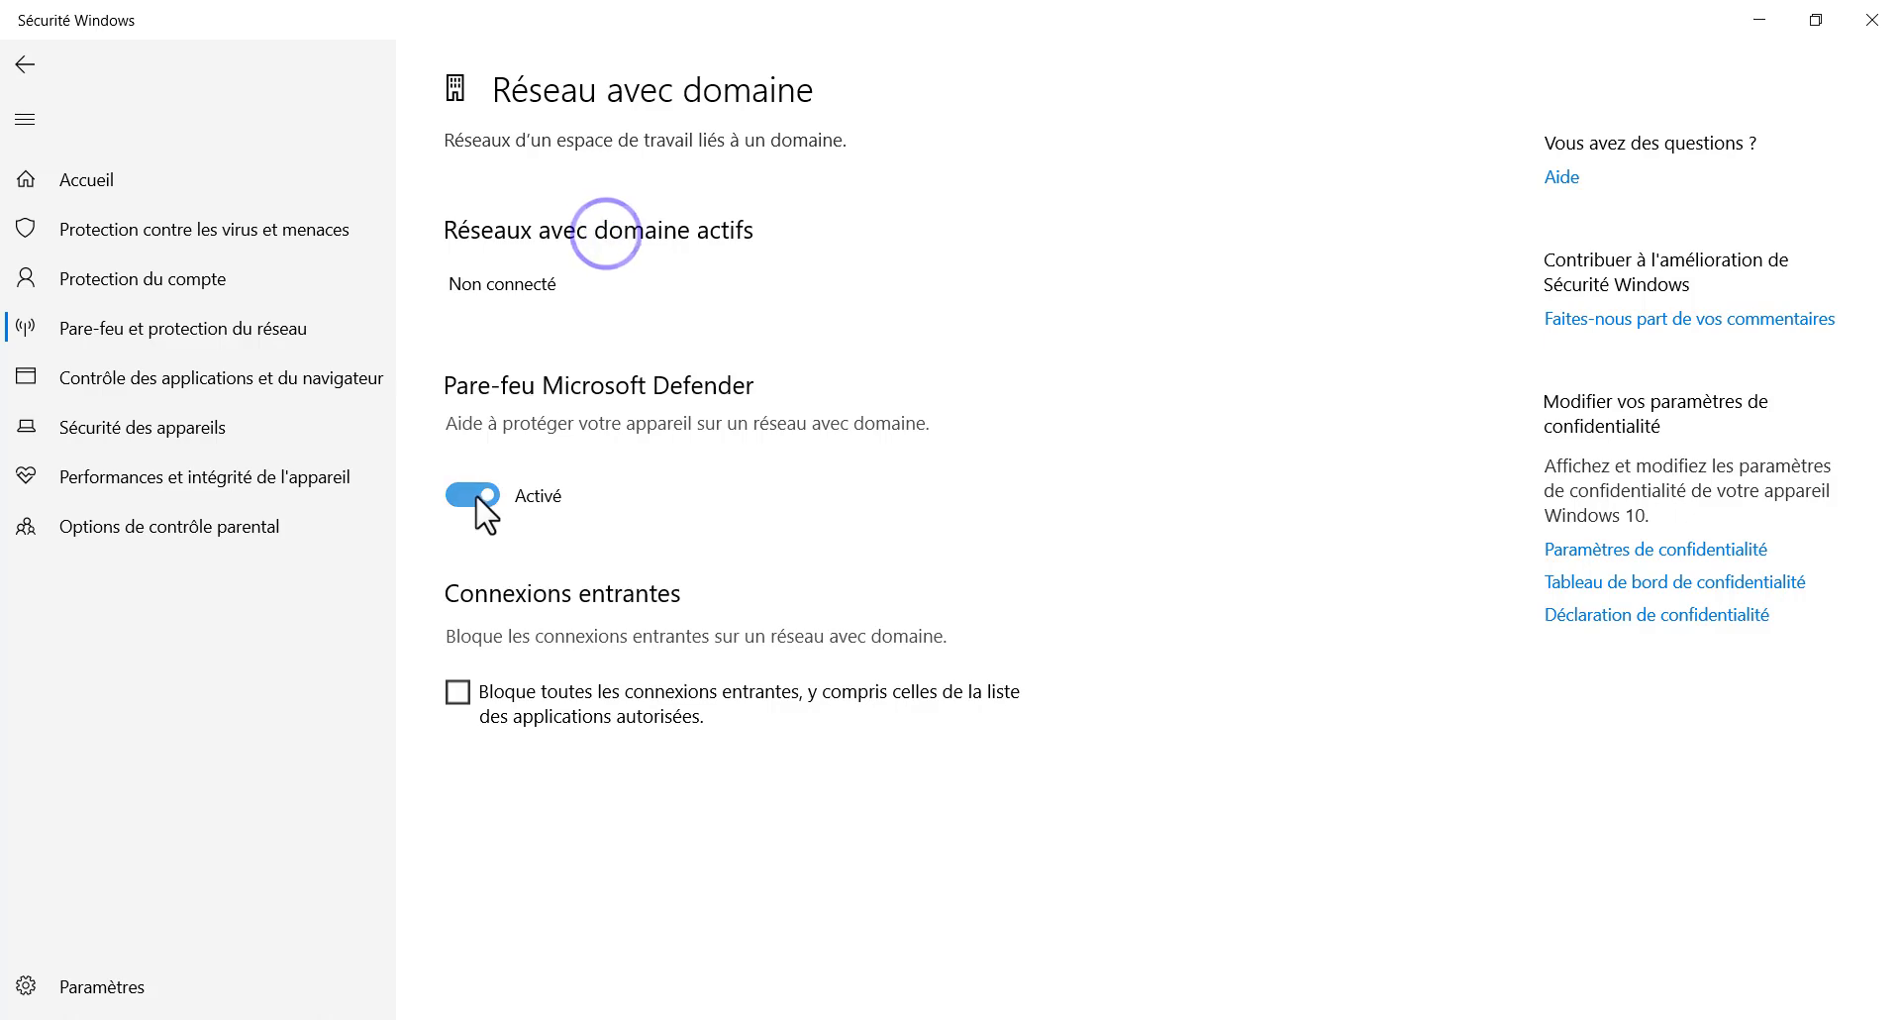
pyautogui.click(26, 64)
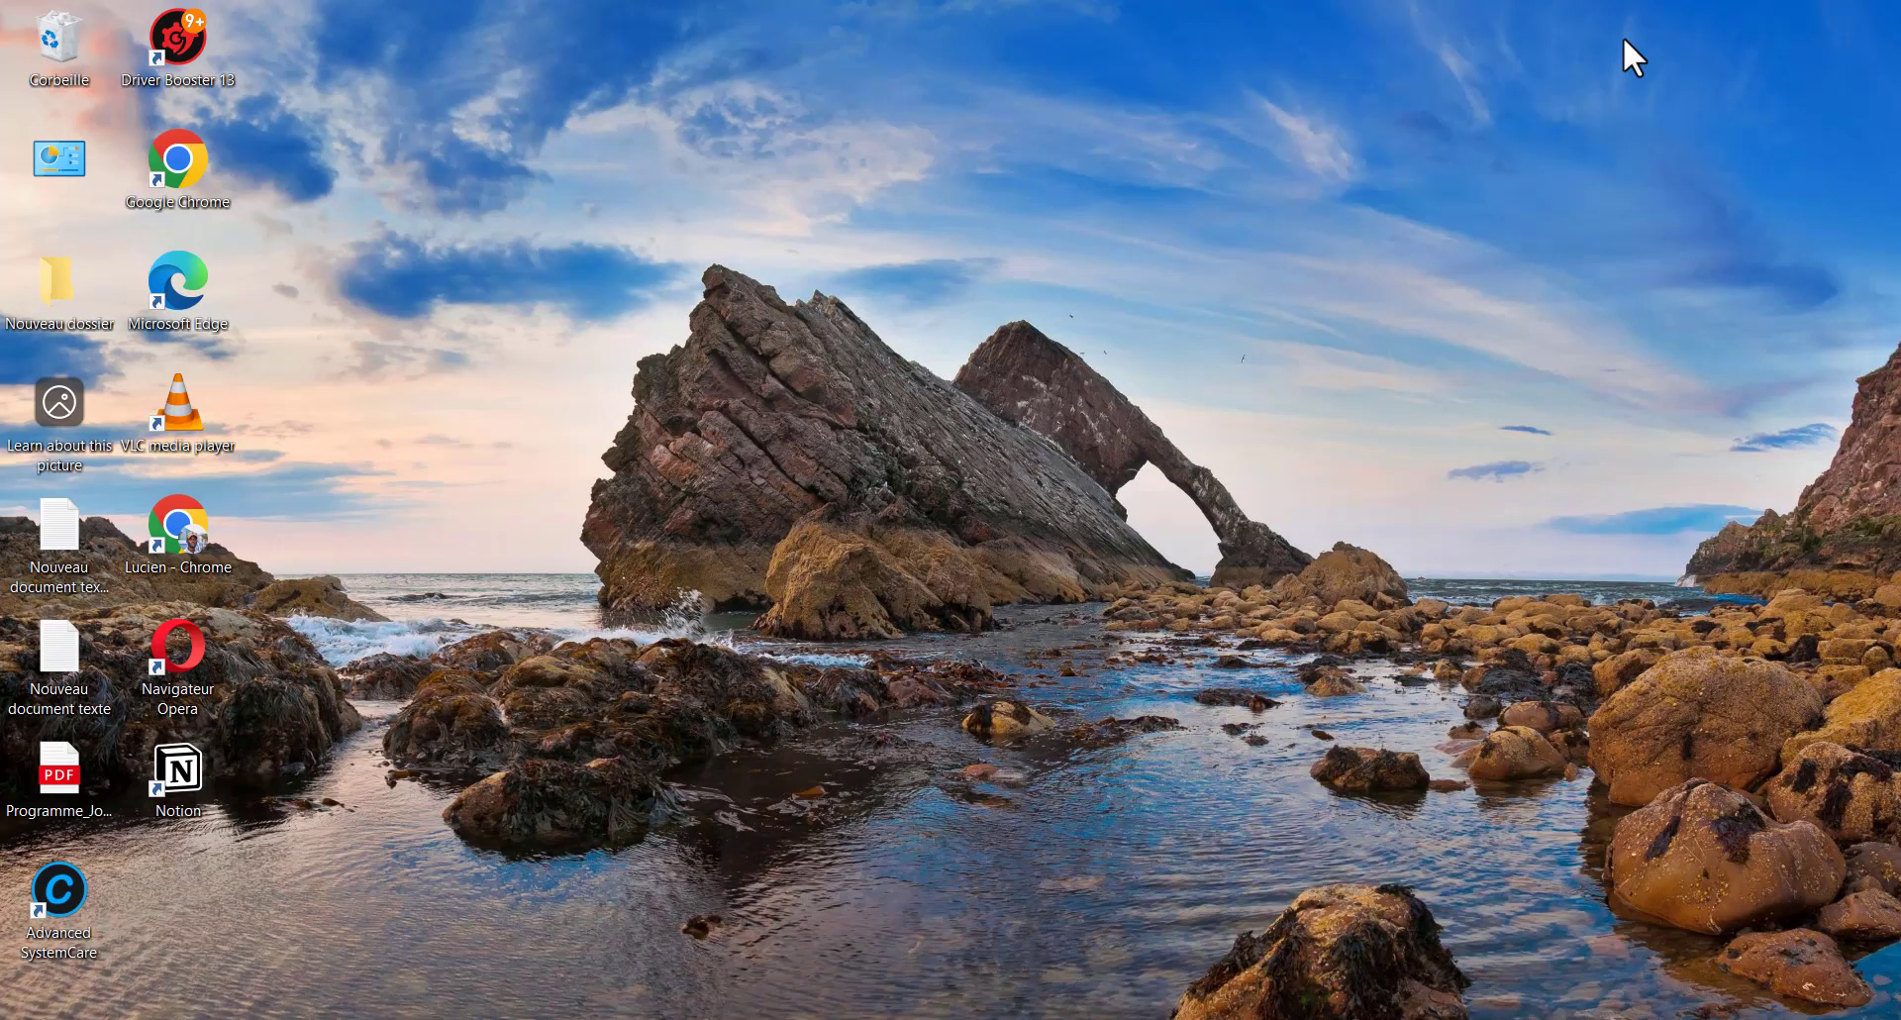
pyautogui.press('super+i')
pyautogui.scroll(-1, 852, 778)
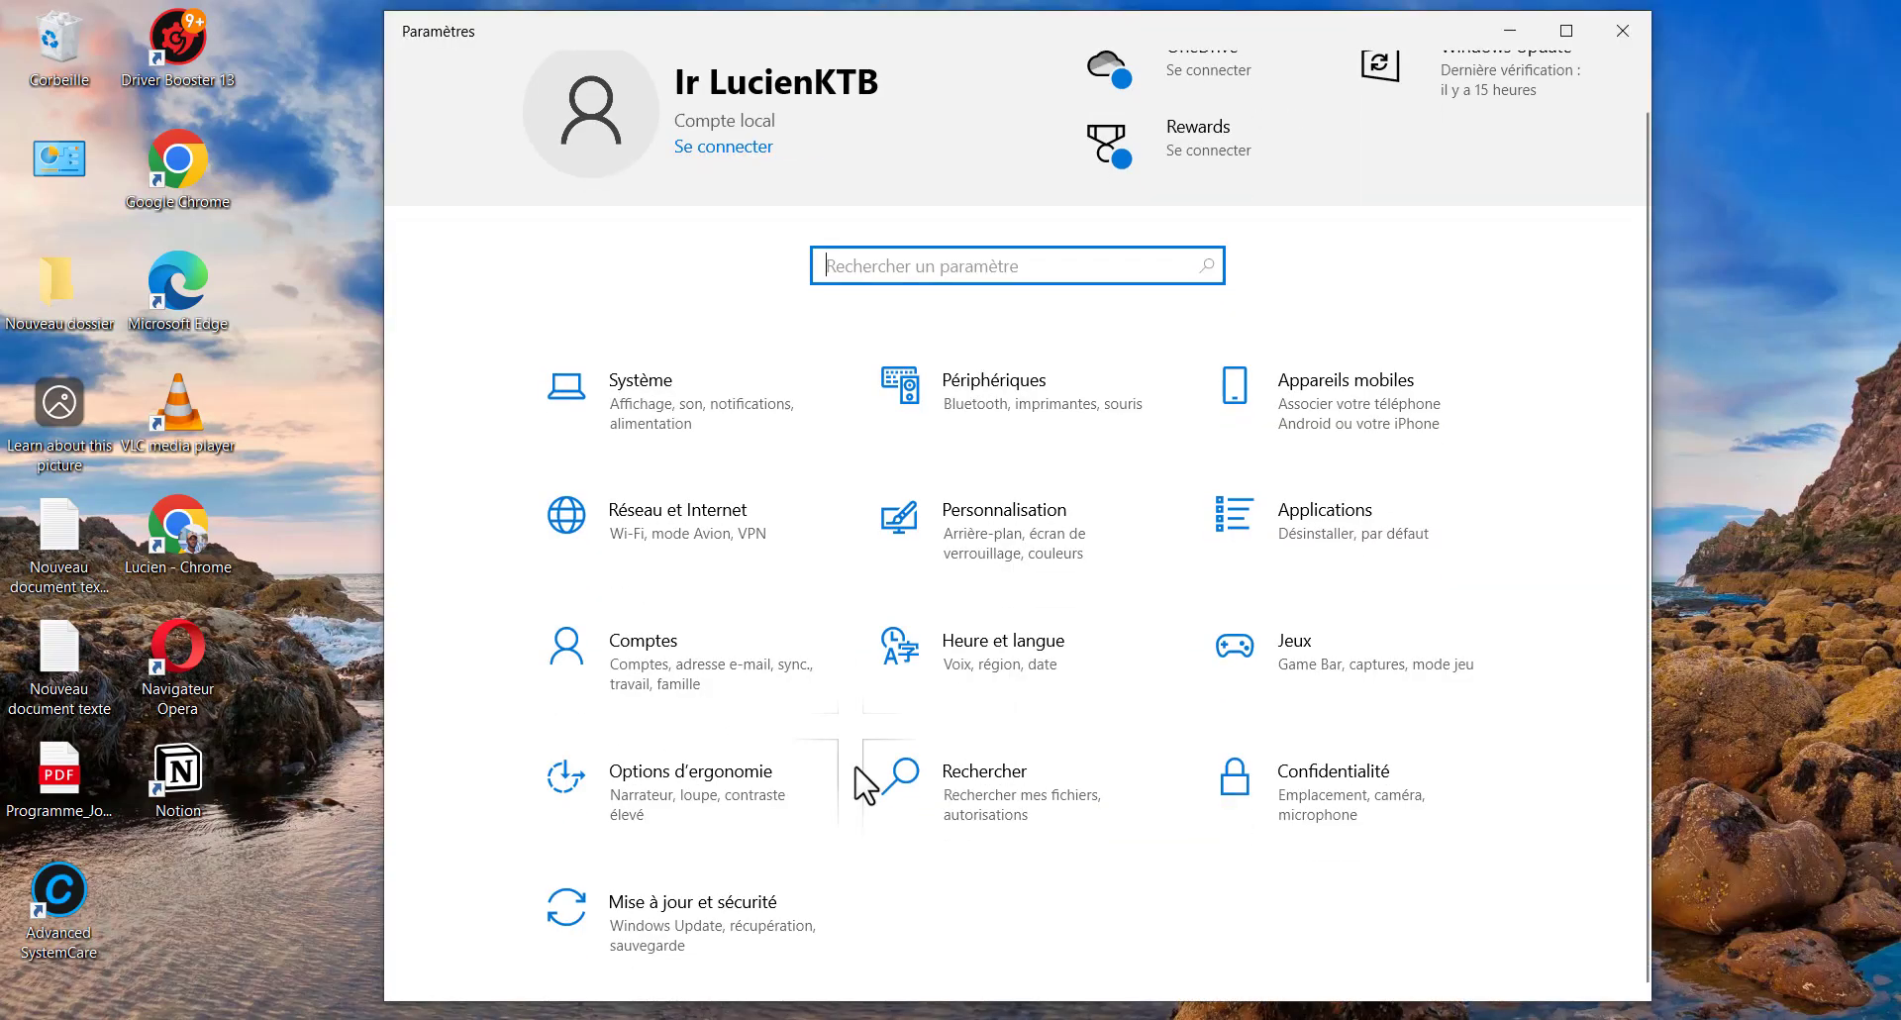
pyautogui.click(113, 916)
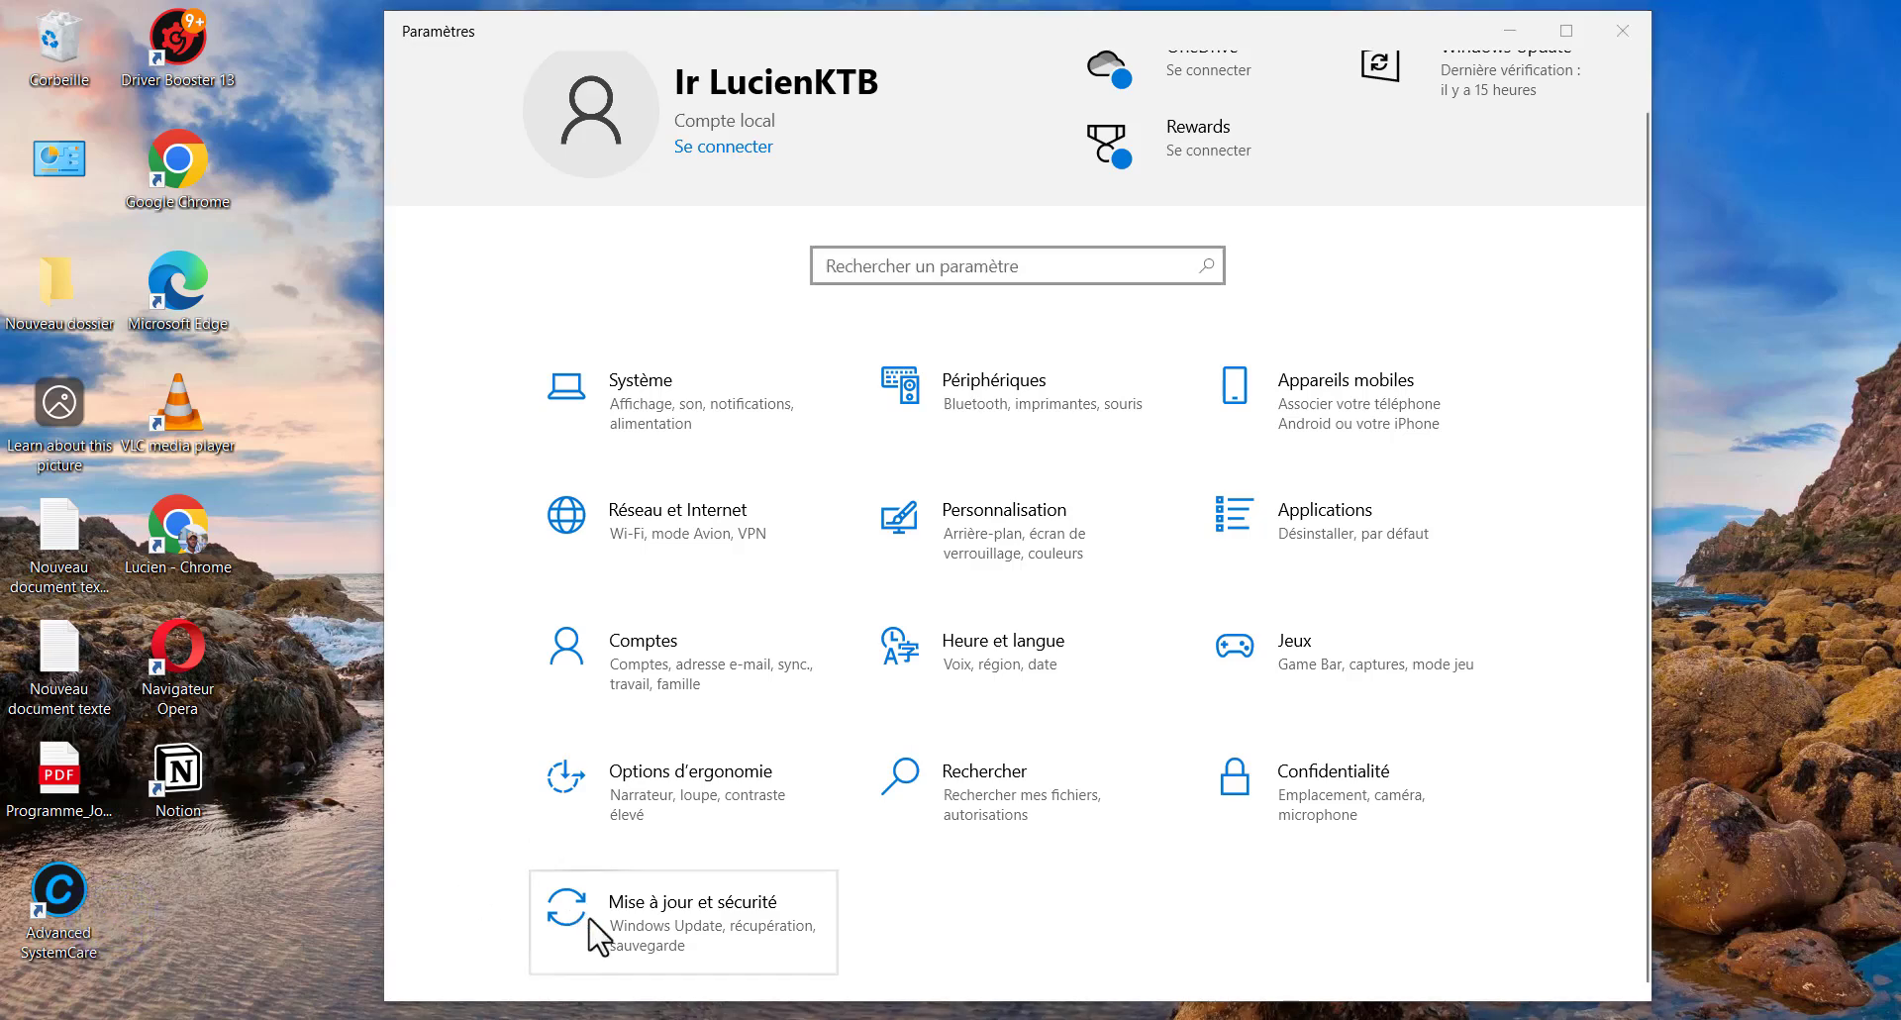
pyautogui.click(671, 916)
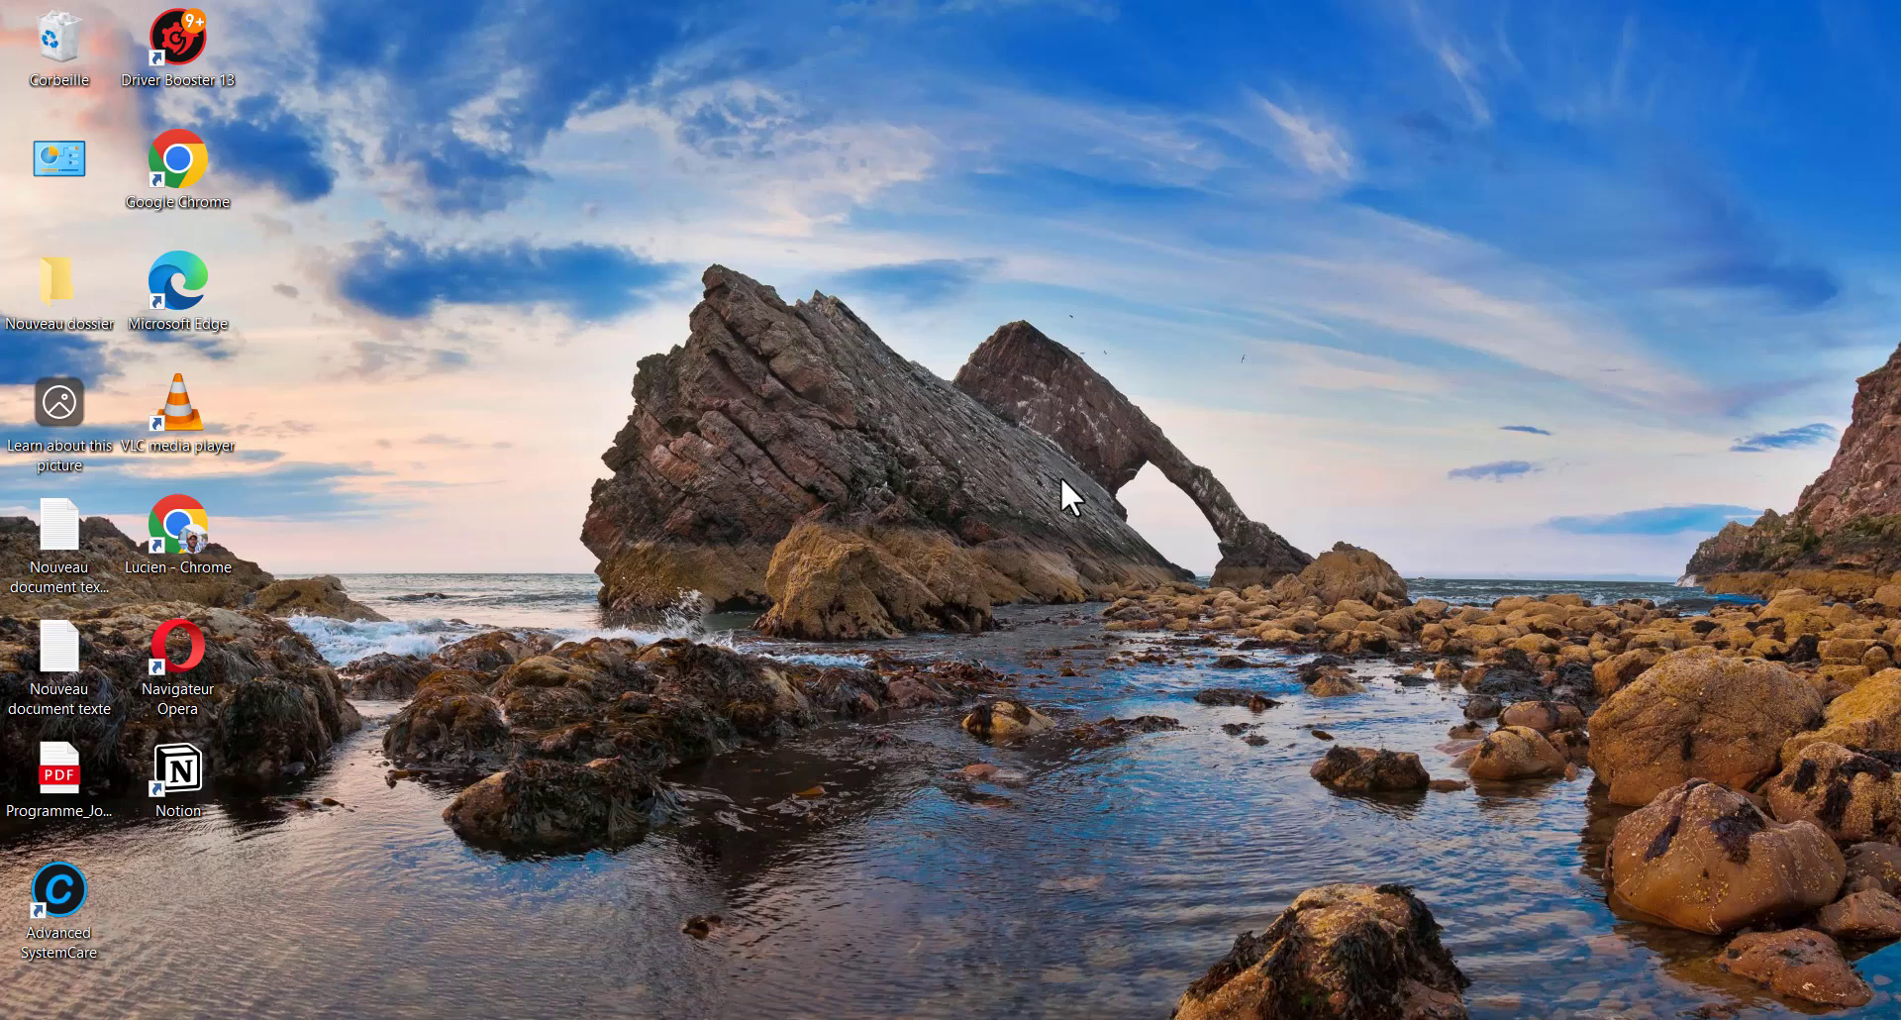
# Search 'applica' to open the Applications et fonctionnalités settings page
pyautogui.press('super+s')
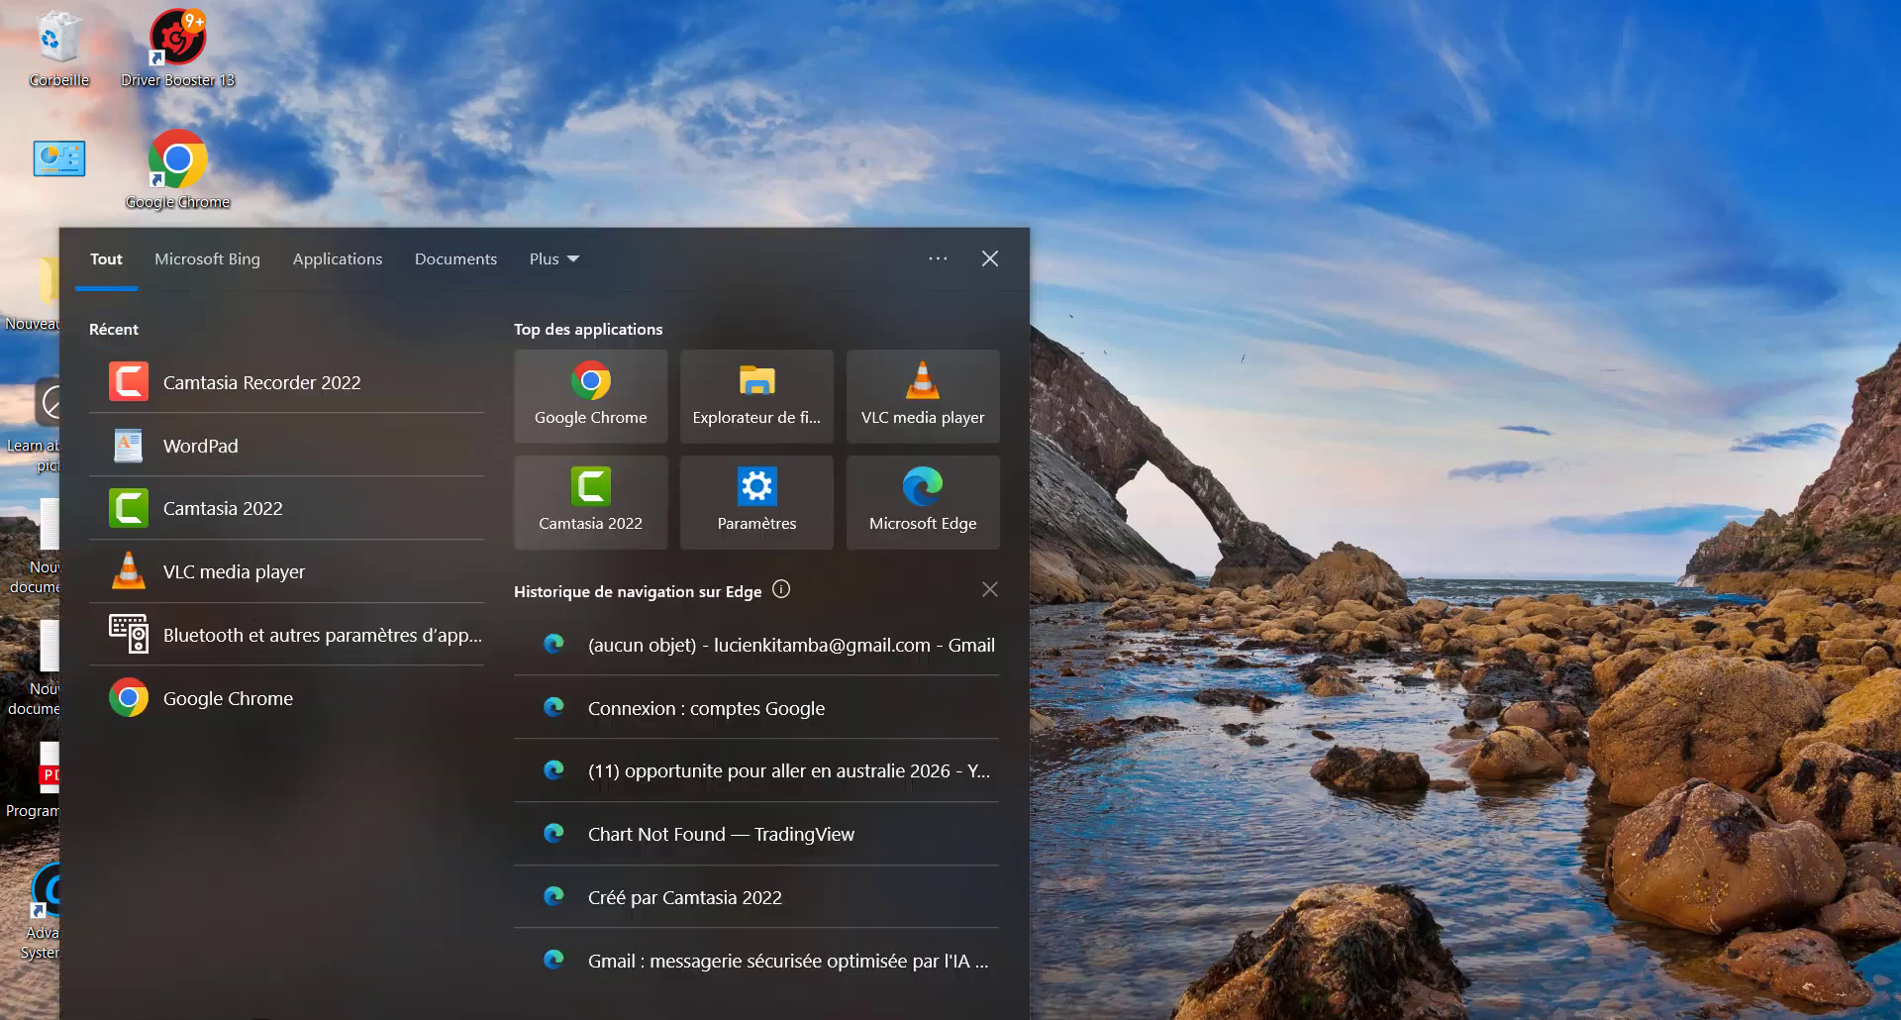
pyautogui.write('appl')
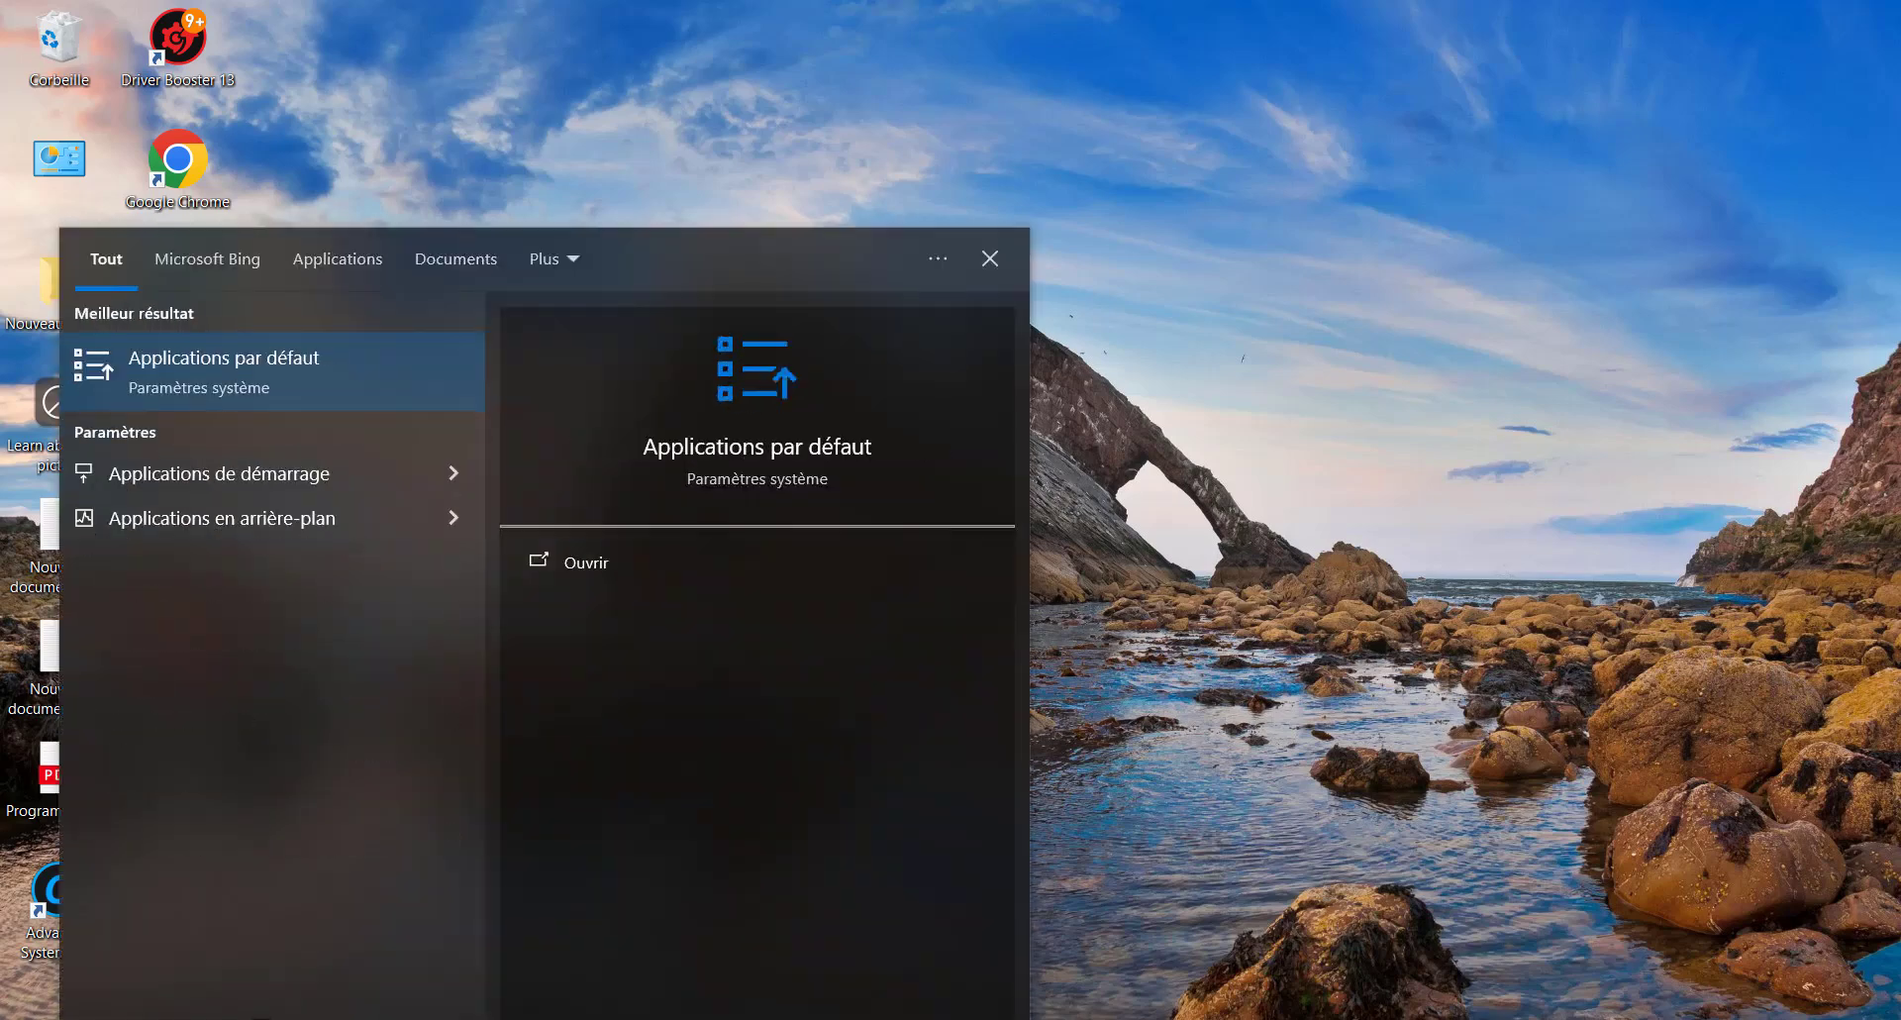
pyautogui.write('ica')
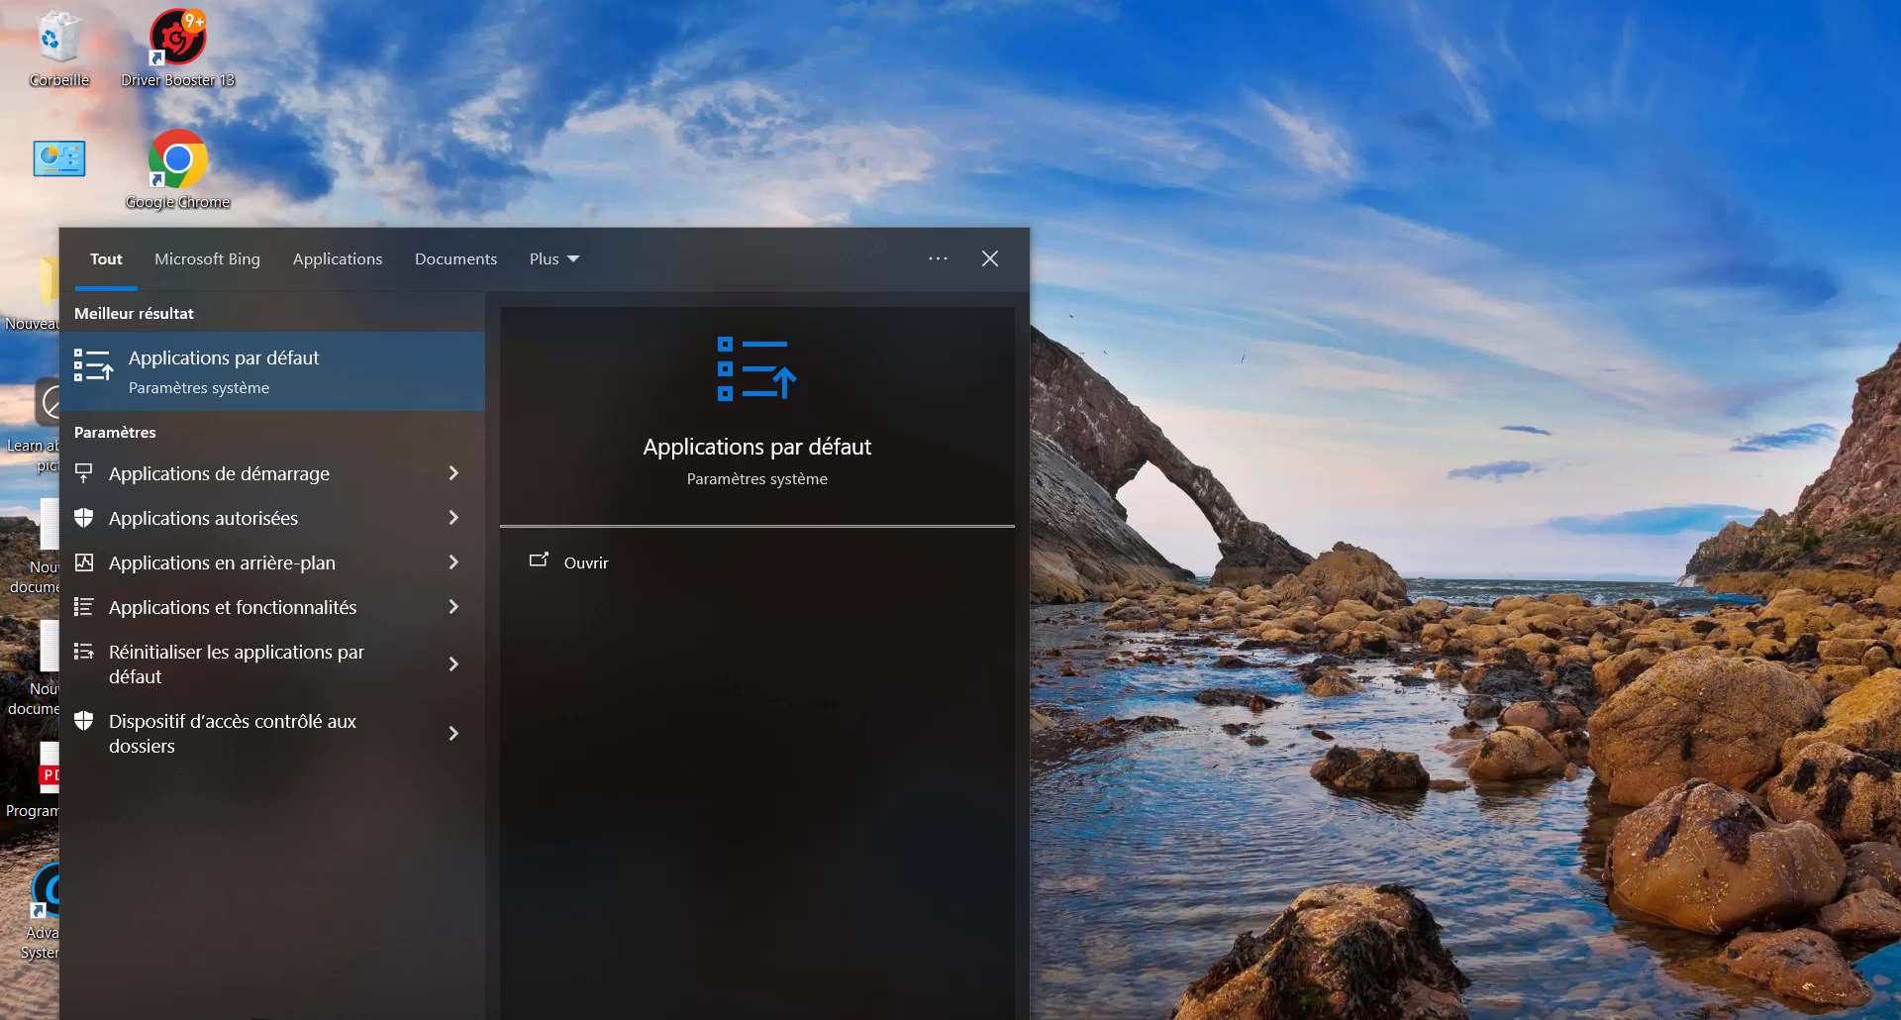
pyautogui.click(247, 605)
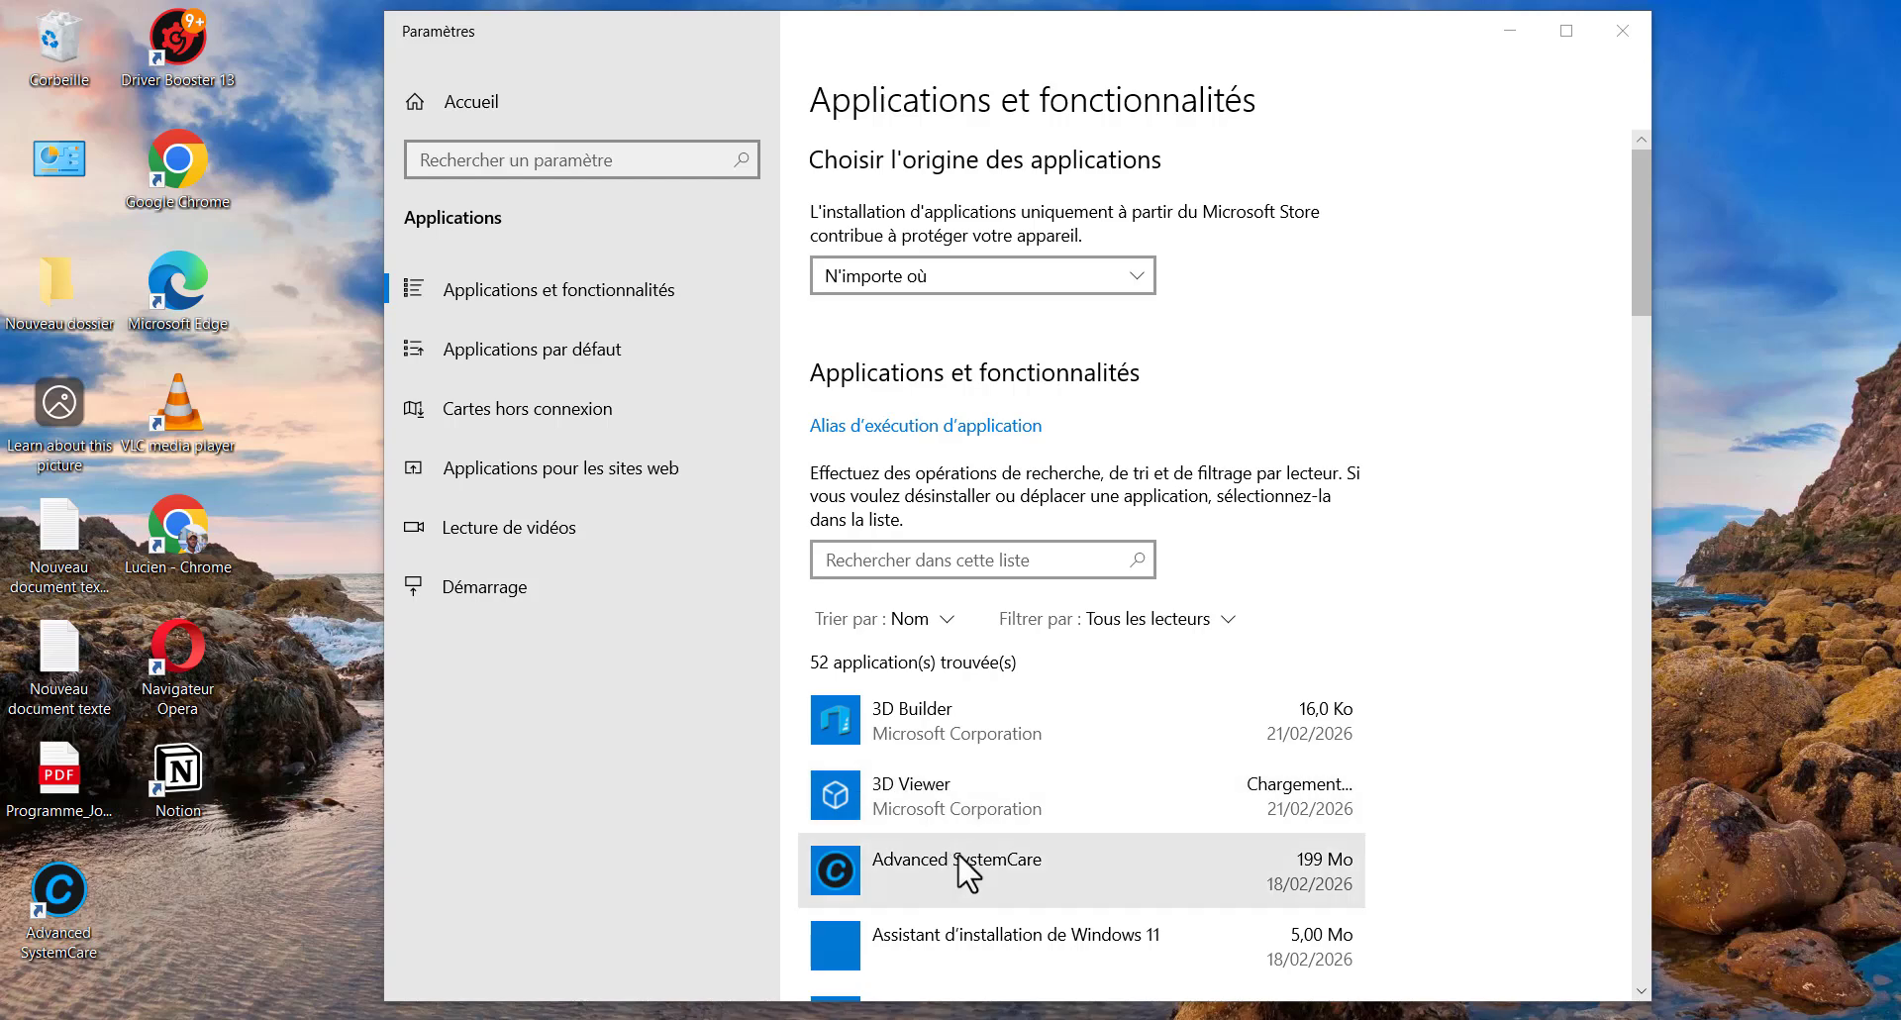
# Expand the Advanced SystemCare entry (199 Mo), browse the app list, and close Settings
pyautogui.click(1057, 860)
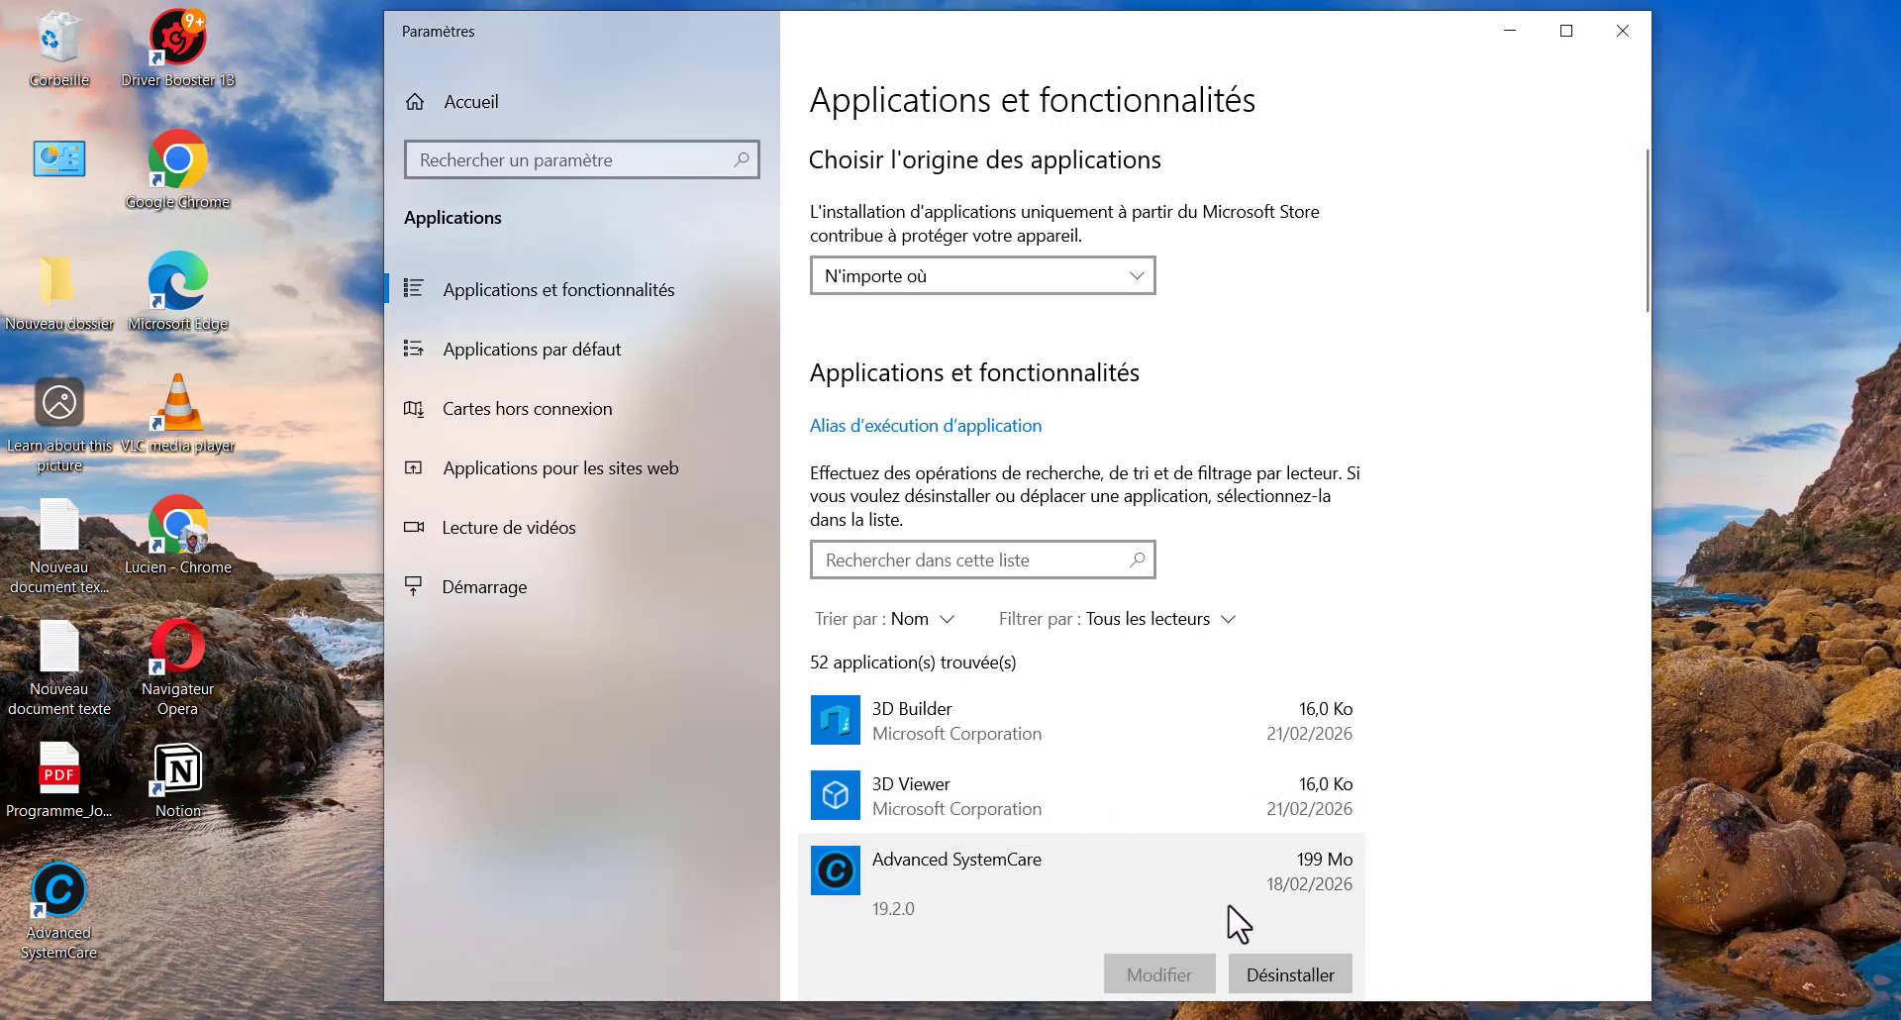
pyautogui.scroll(-3, 1309, 966)
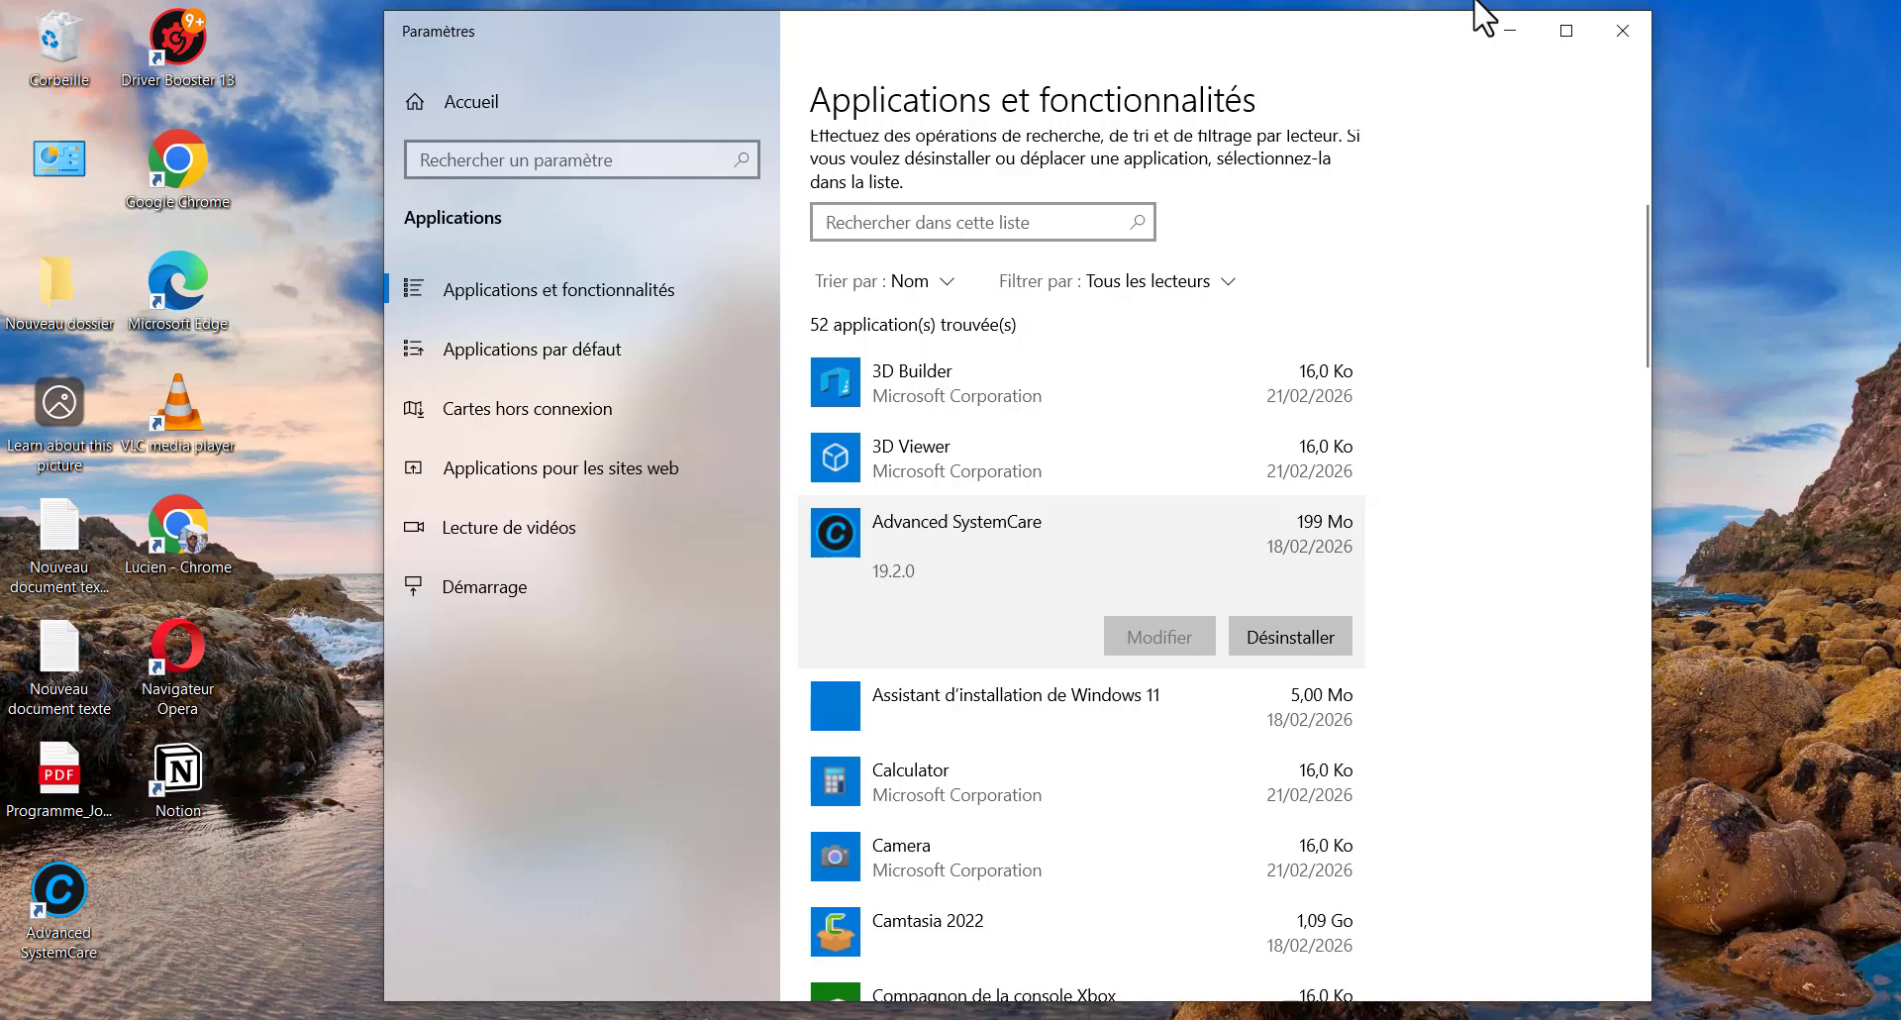
pyautogui.click(1622, 31)
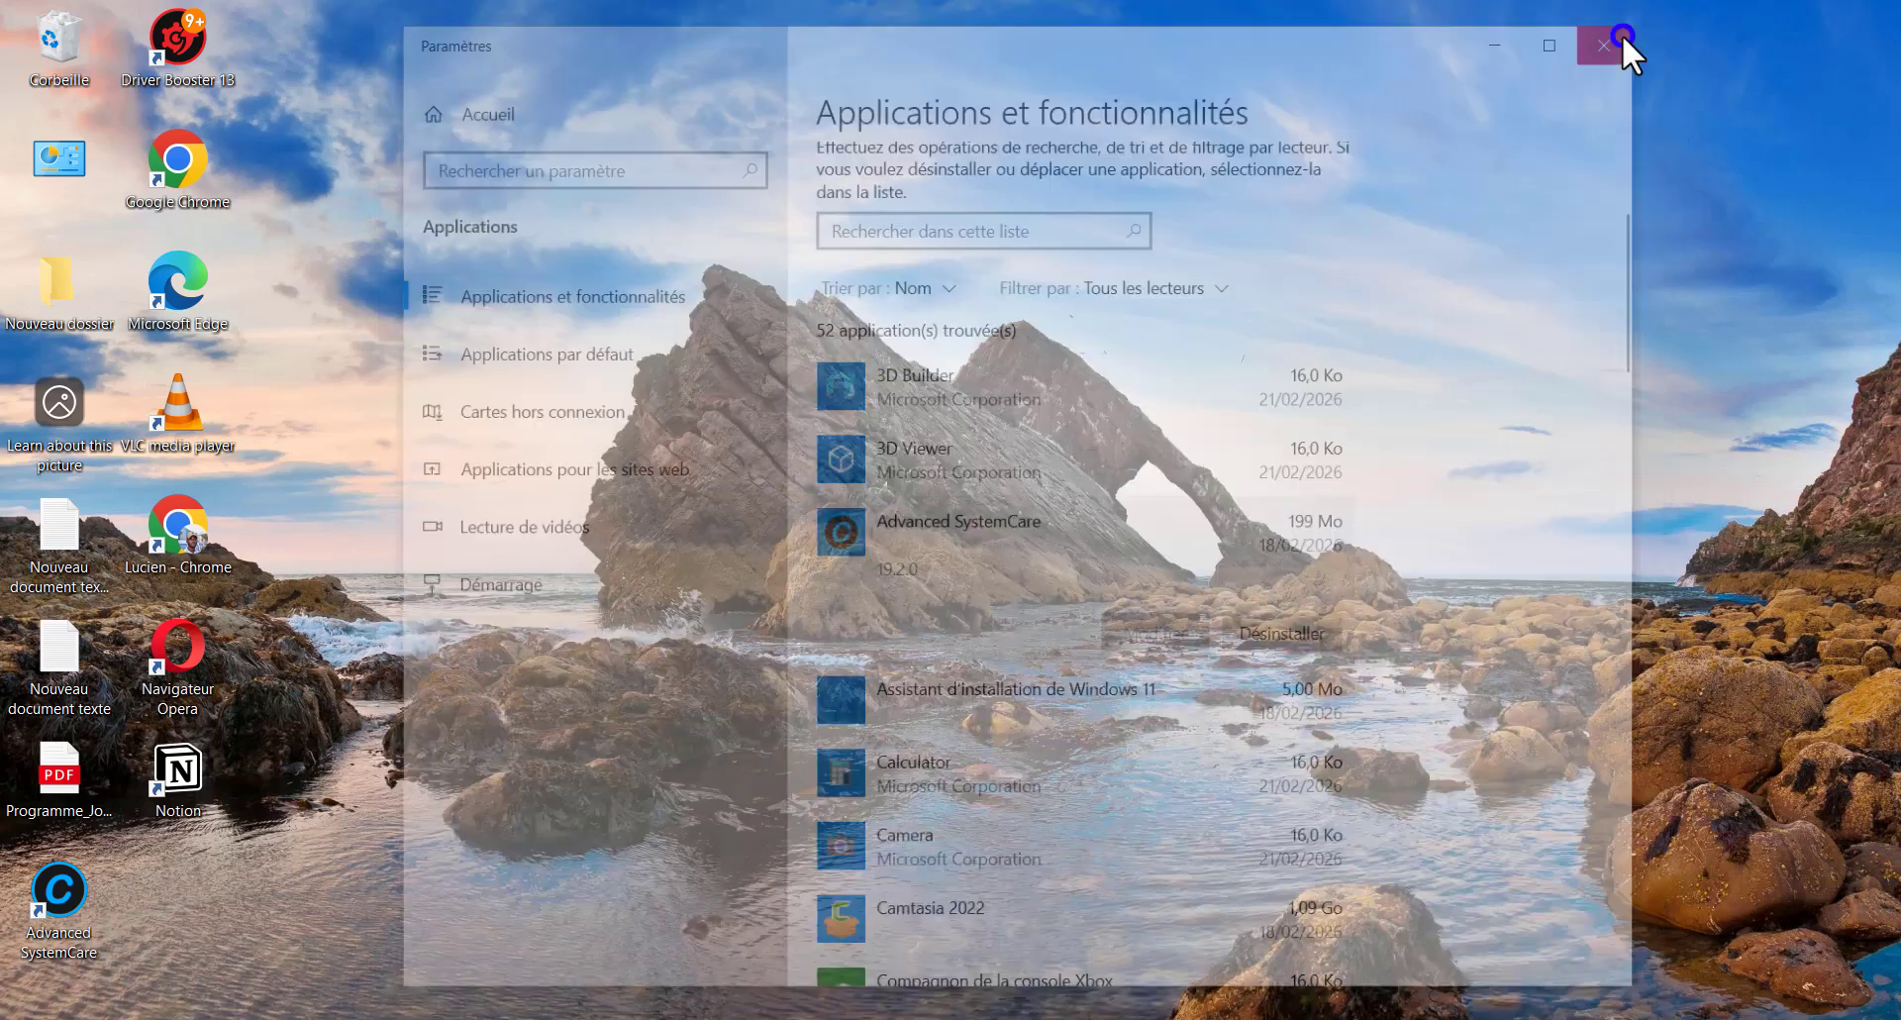
# Relaunch Windows Security through Settings and open its Contrôle des applications et du navigateur page
pyautogui.press('super+i')
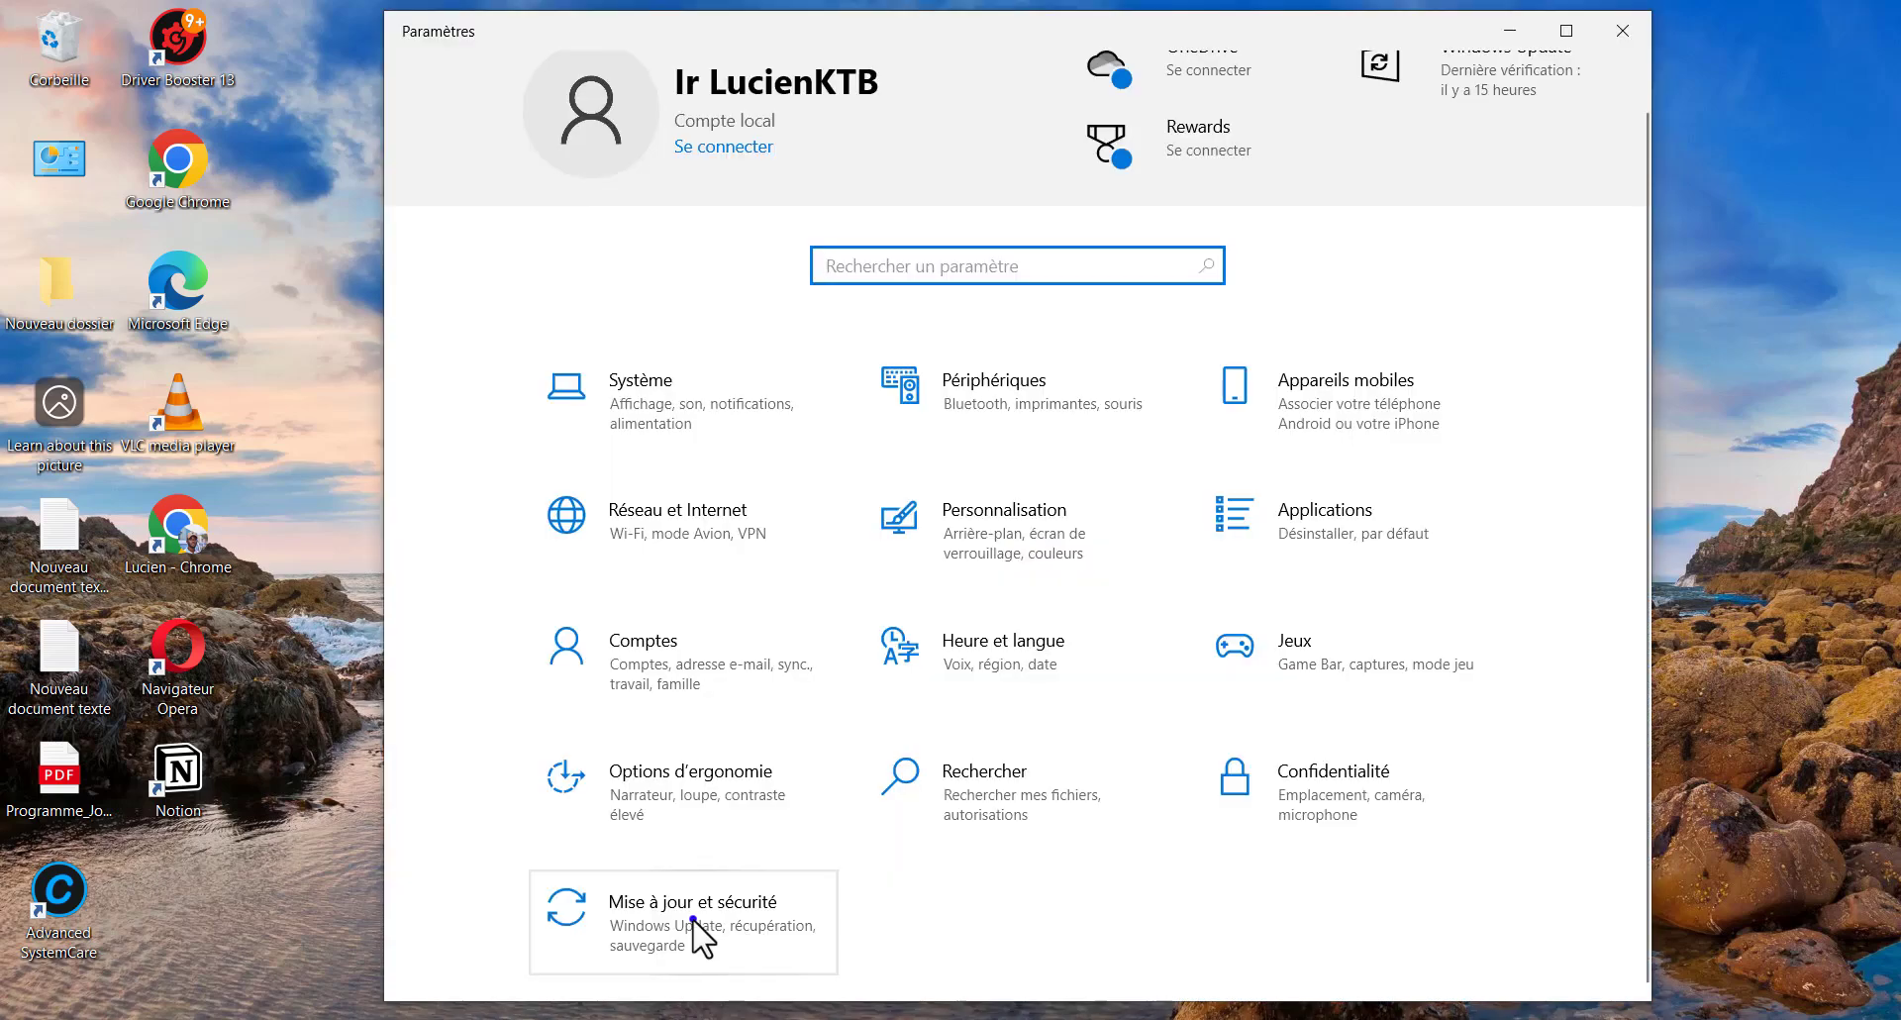
pyautogui.click(683, 925)
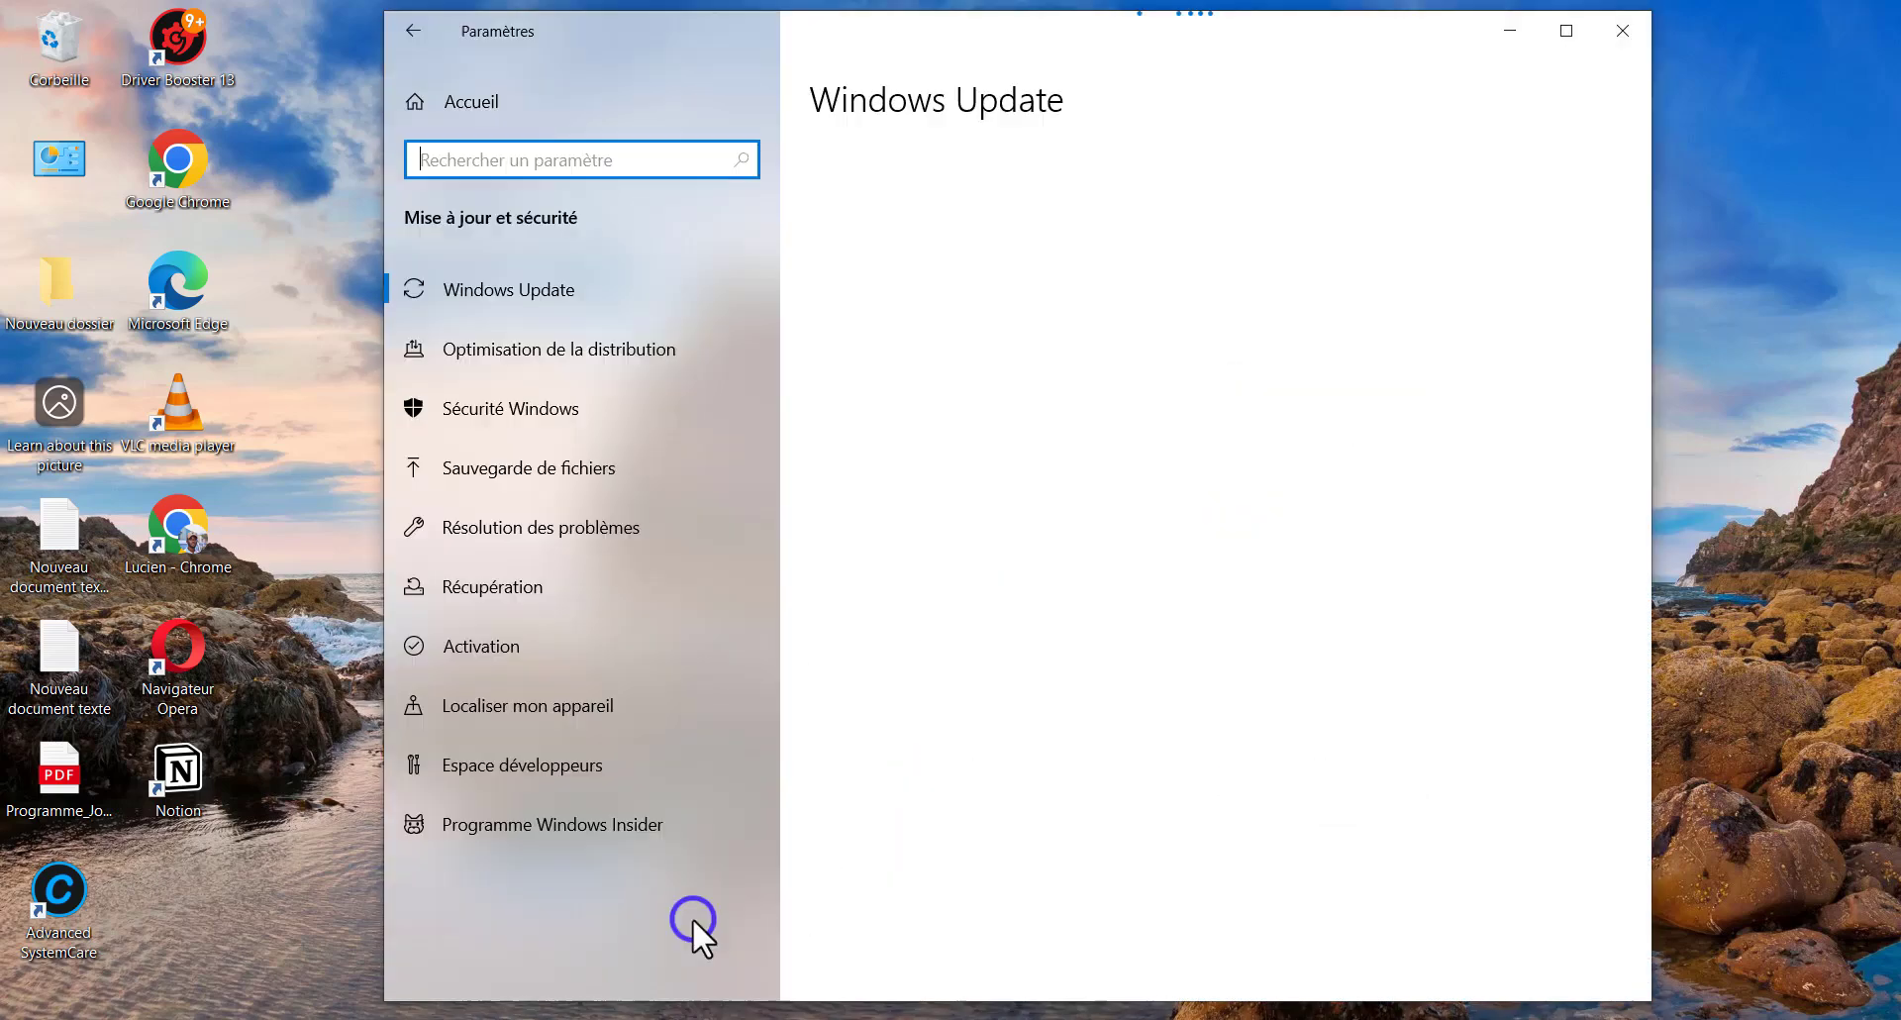
pyautogui.click(517, 417)
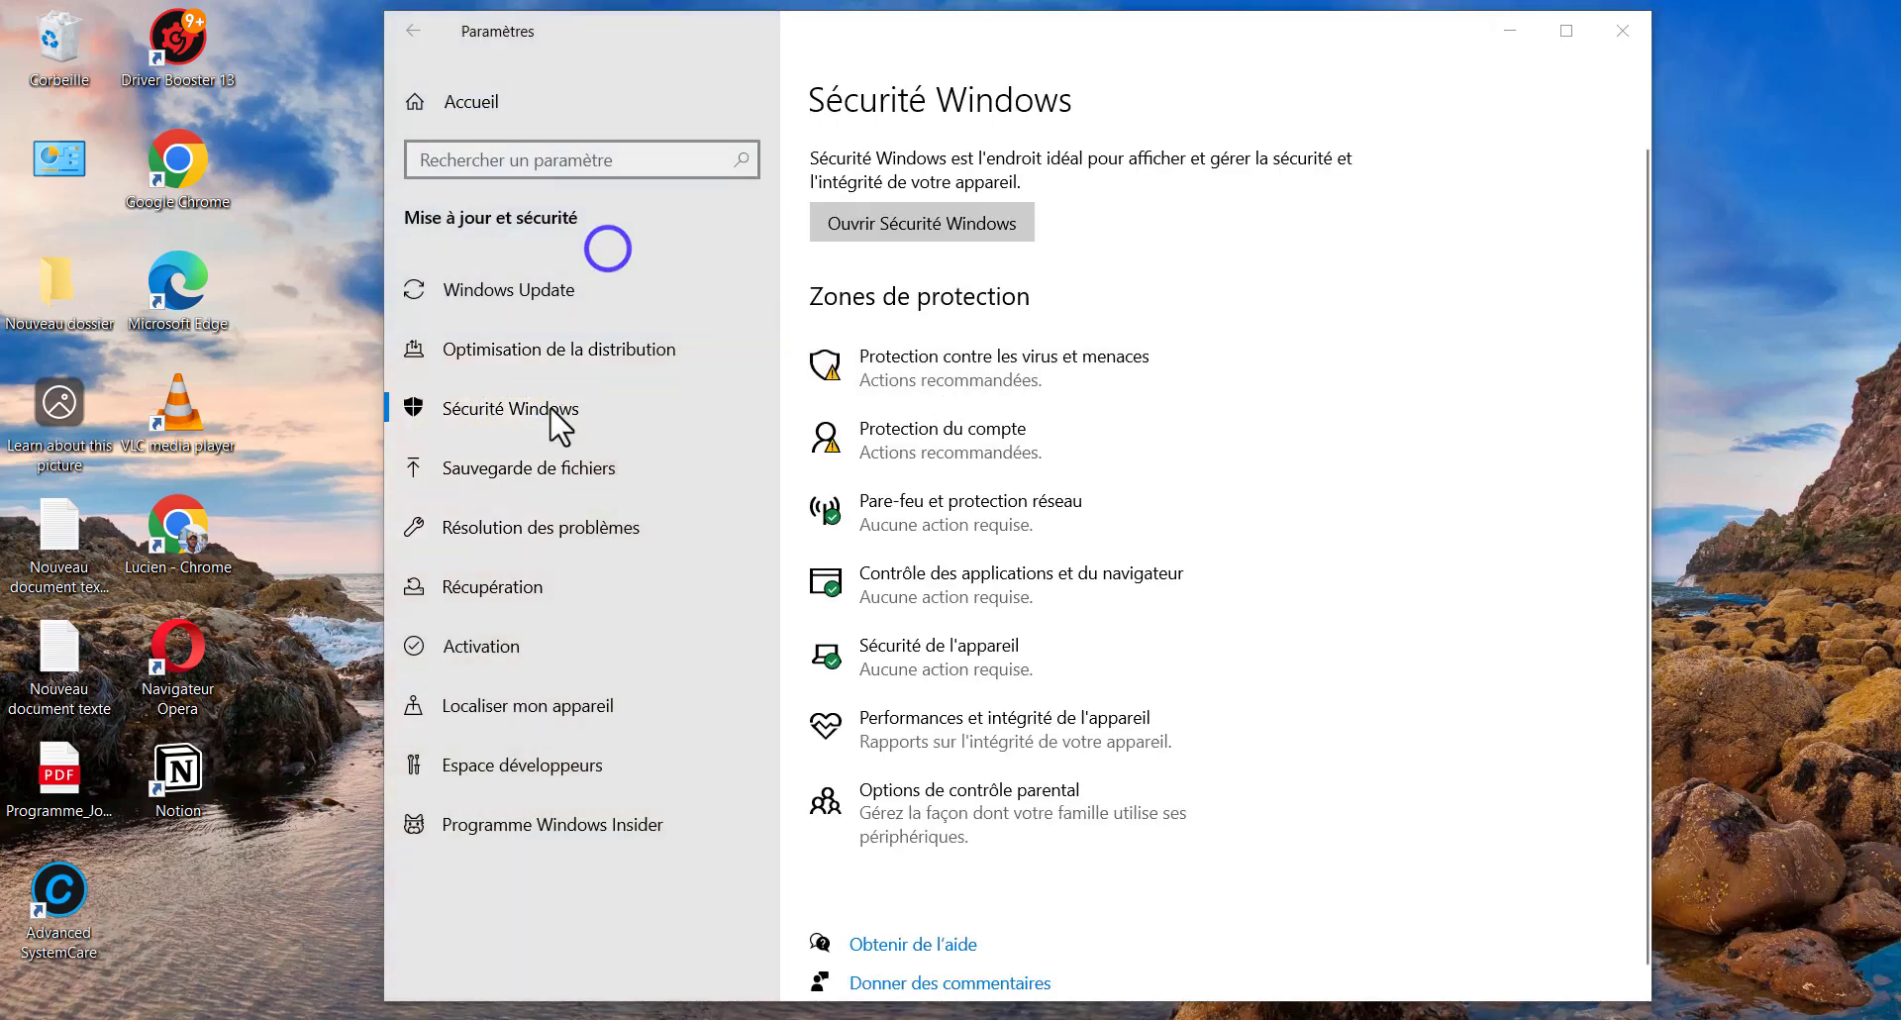
pyautogui.click(935, 221)
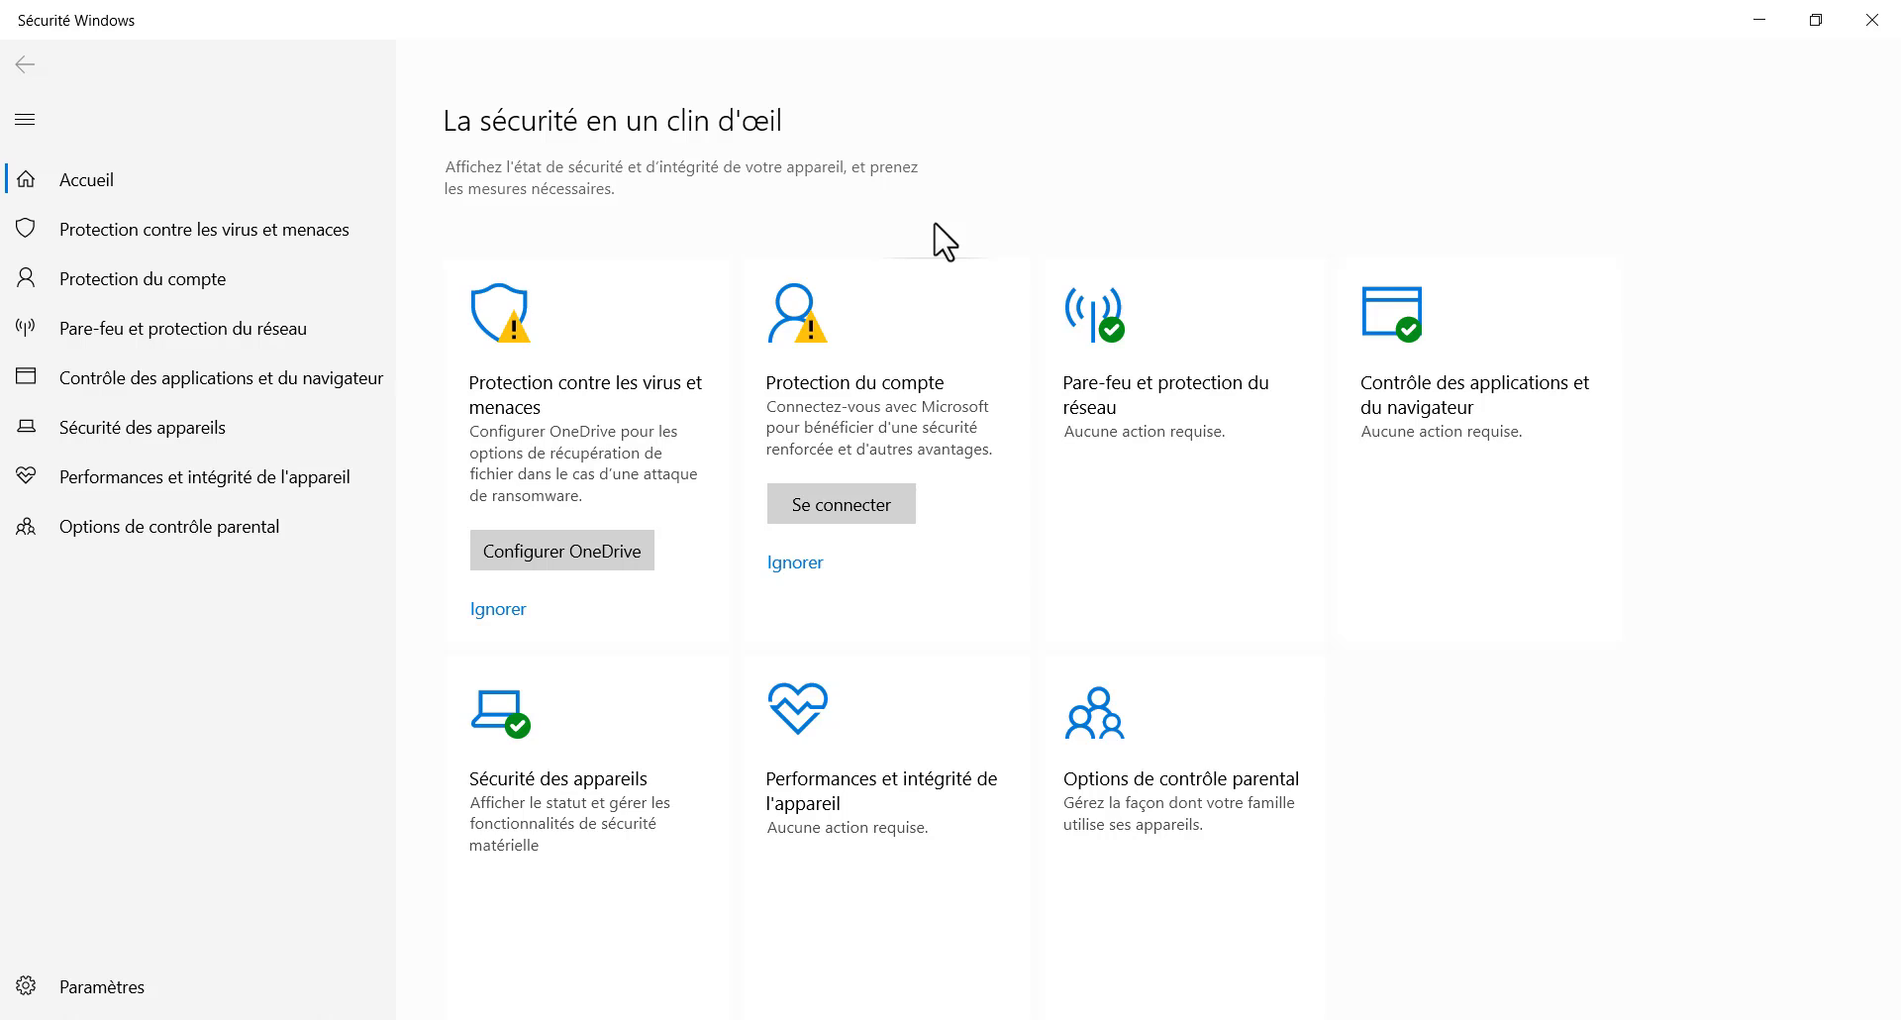
pyautogui.click(189, 375)
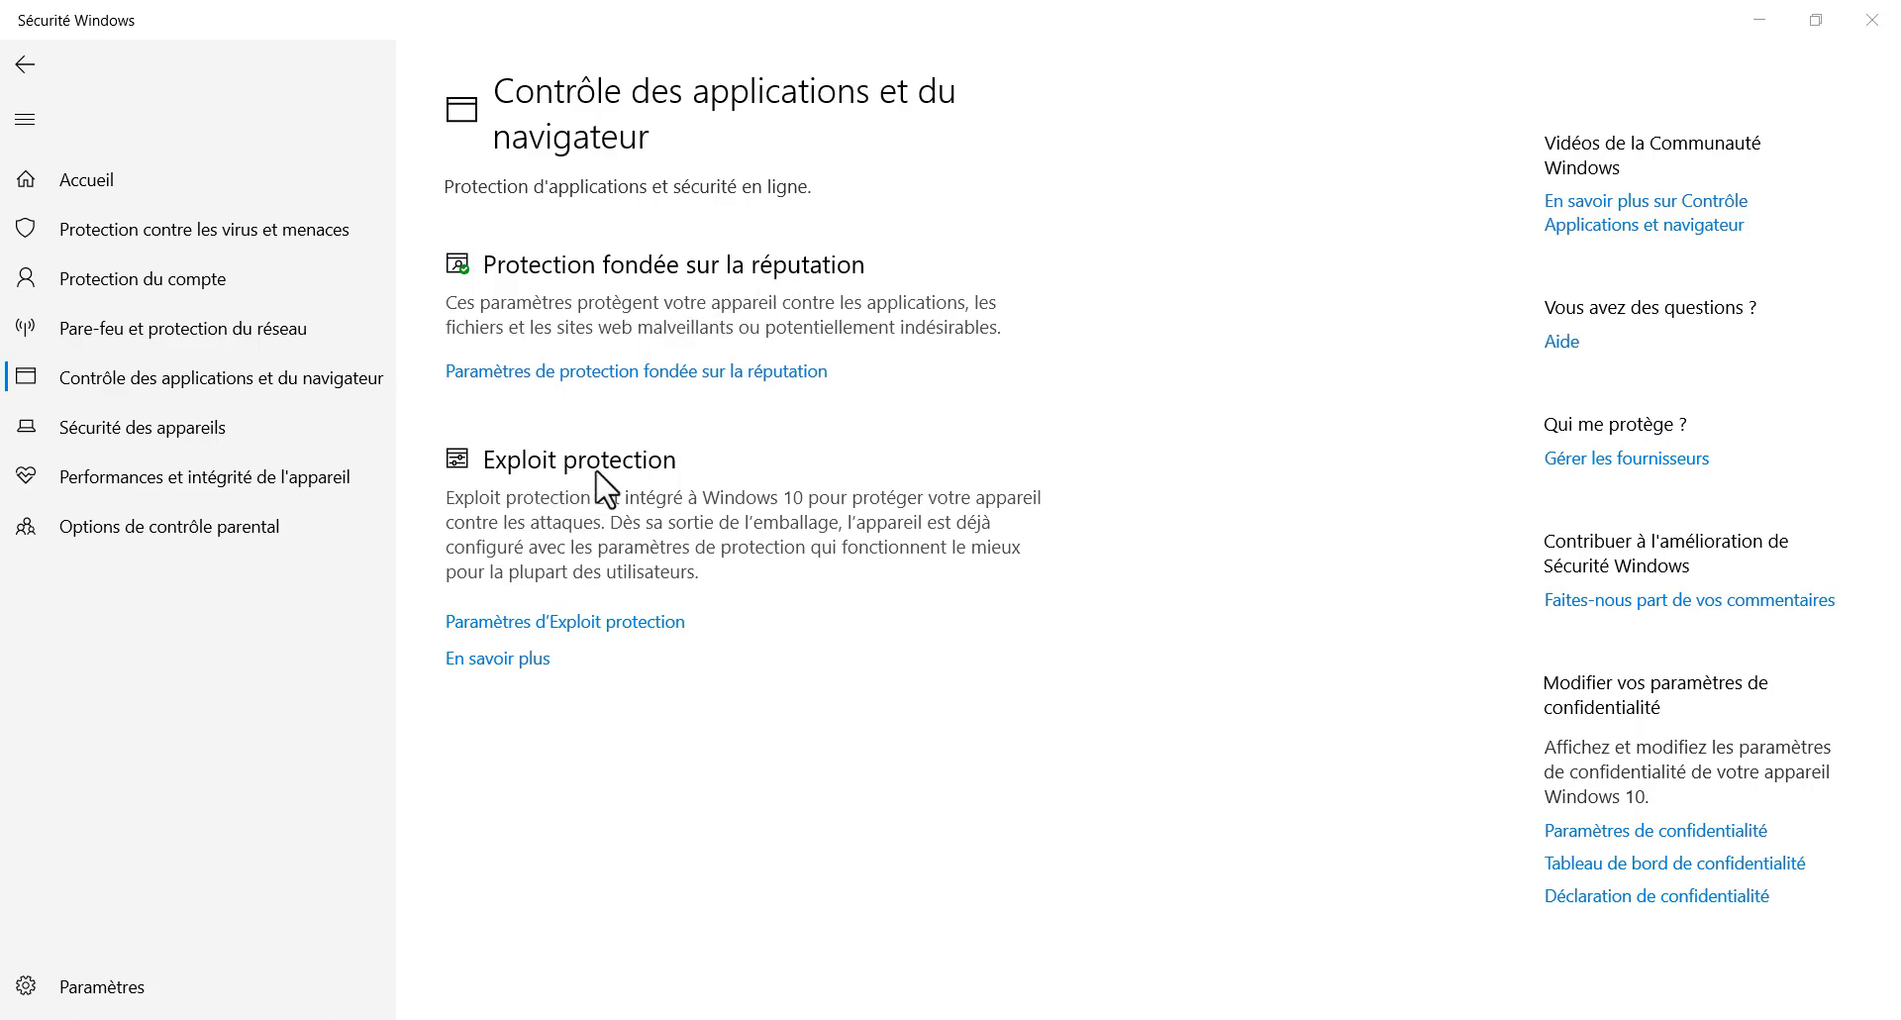
# Review the SmartScreen reputation-based protection settings, then close the Windows Security app
pyautogui.click(594, 375)
pyautogui.scroll(-3, 907, 495)
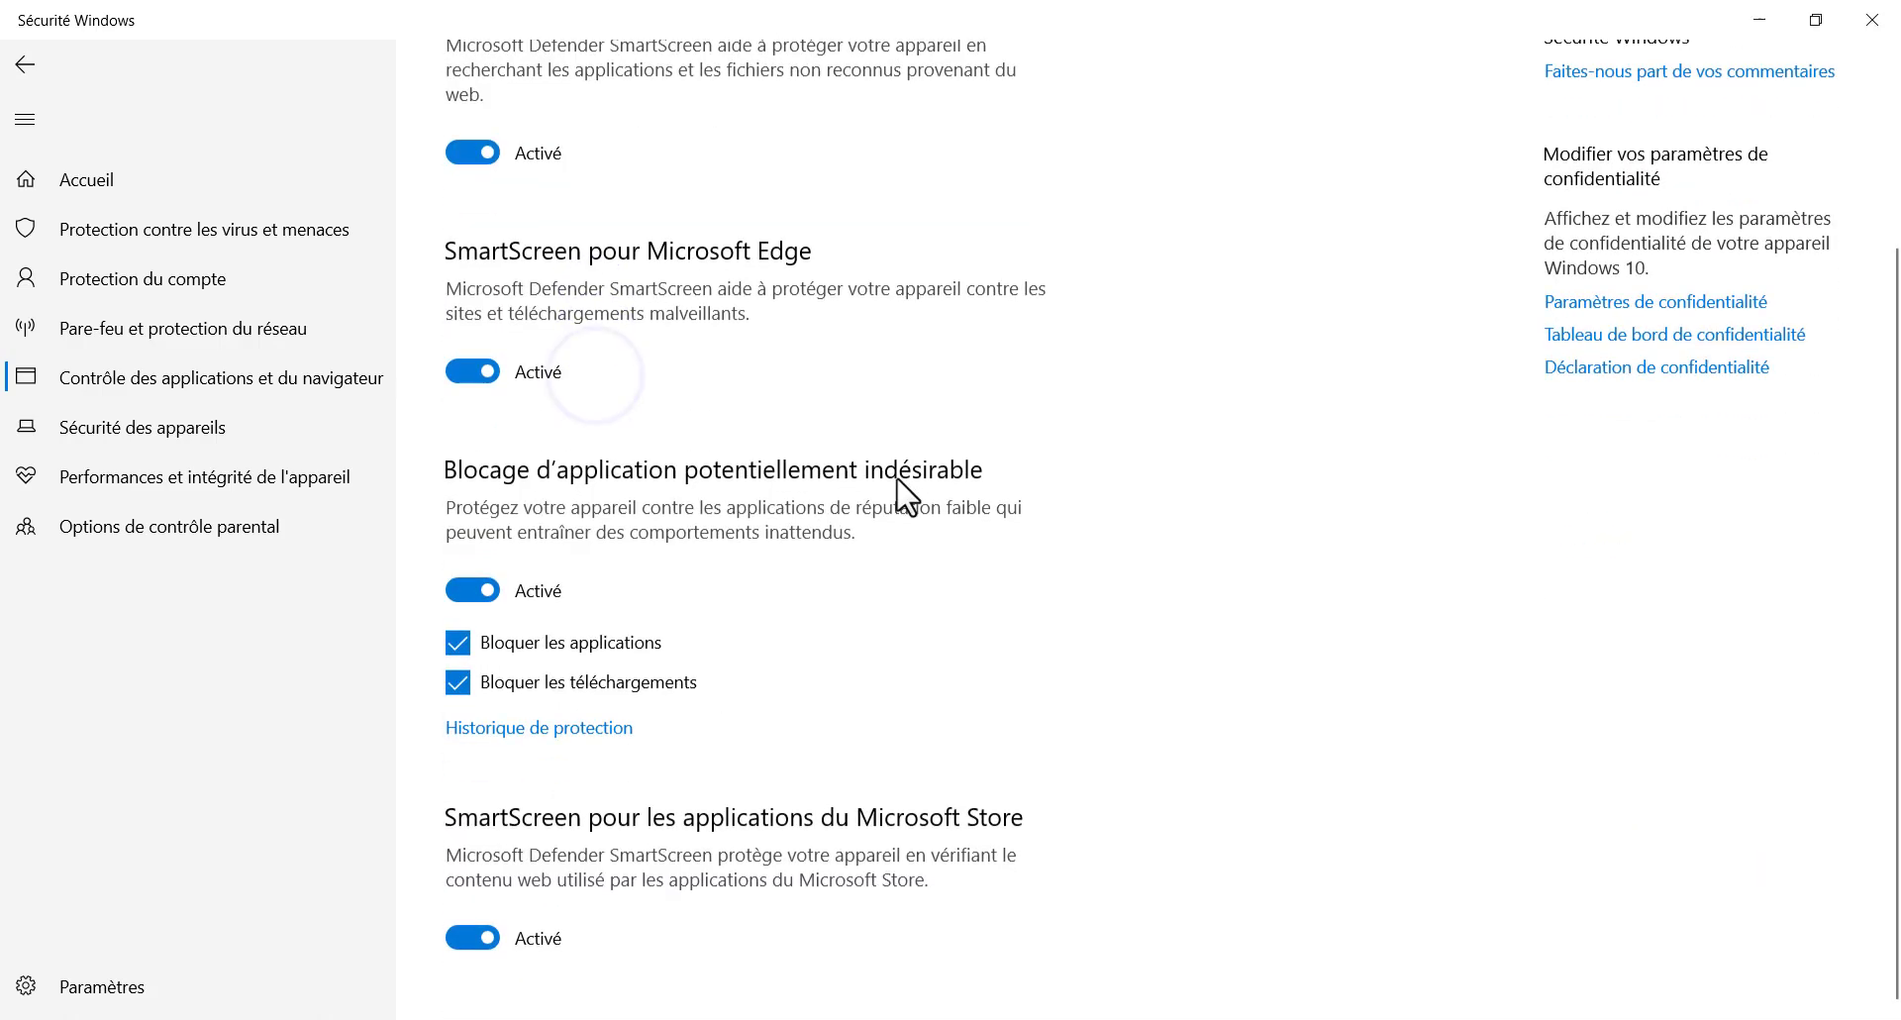
pyautogui.scroll(1, 904, 492)
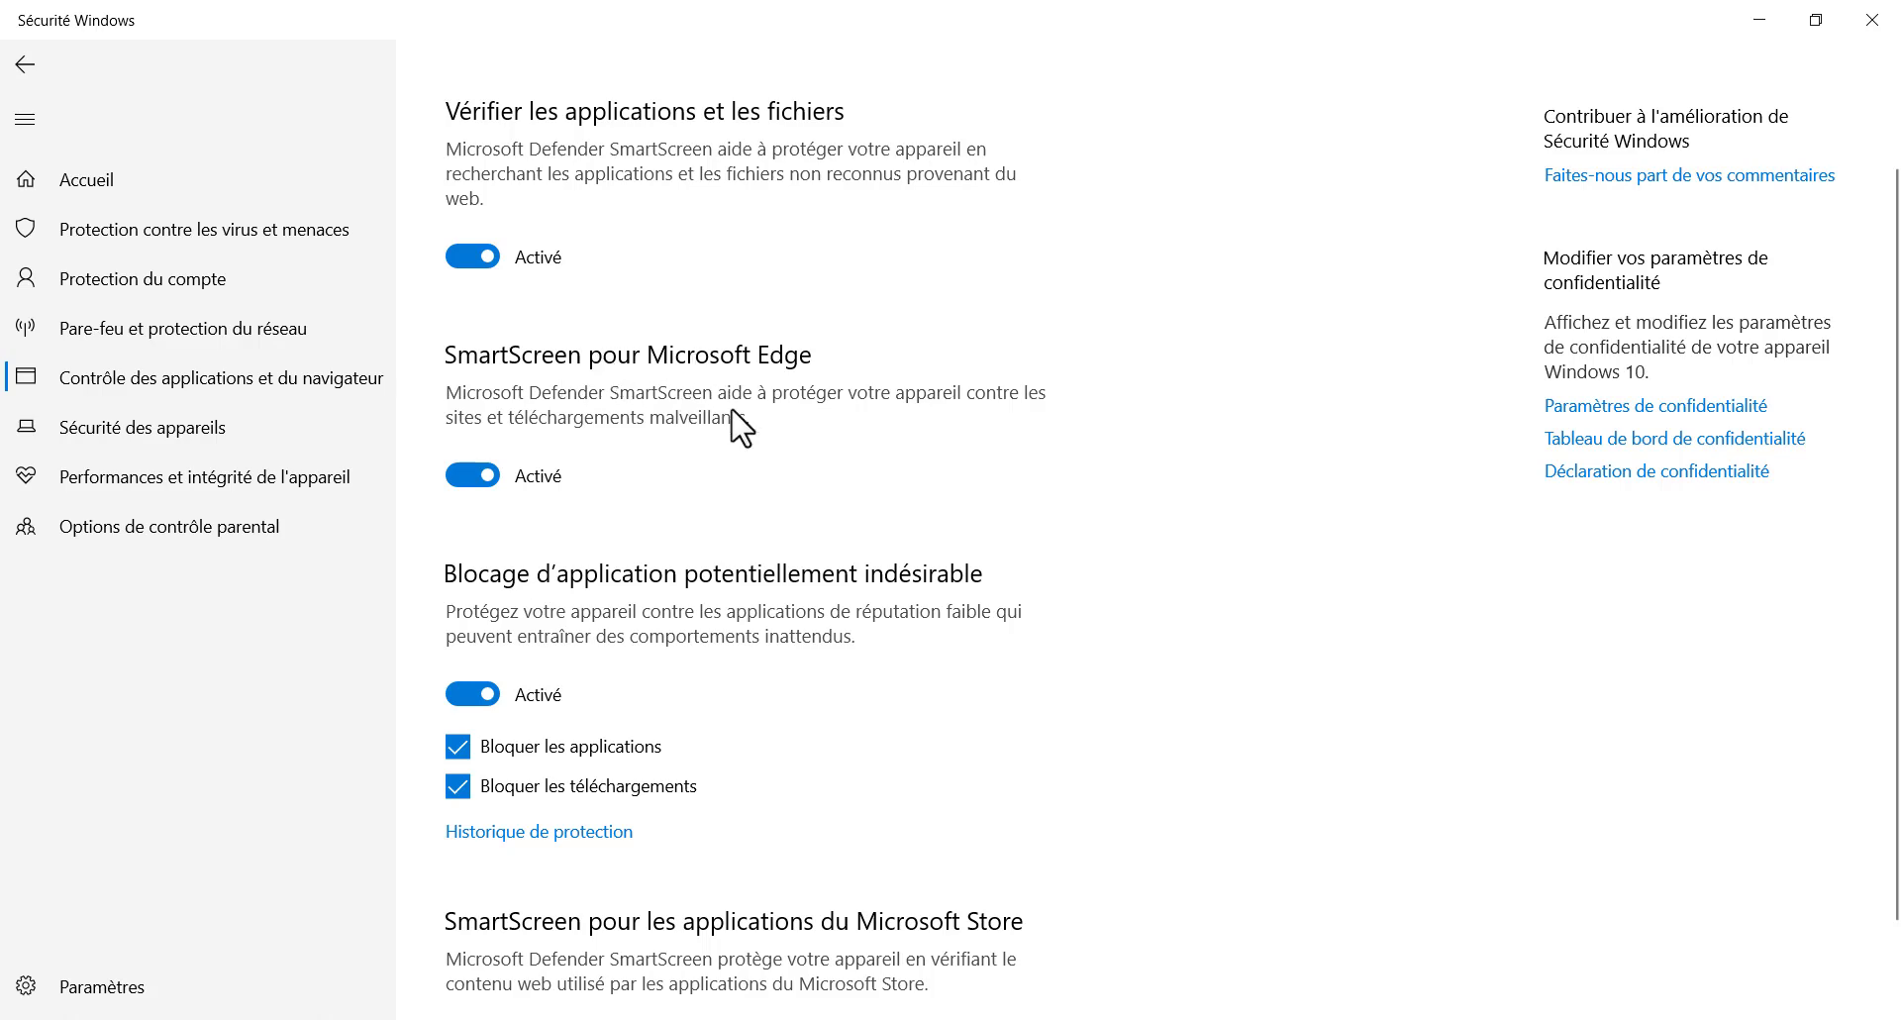
pyautogui.scroll(-1, 738, 425)
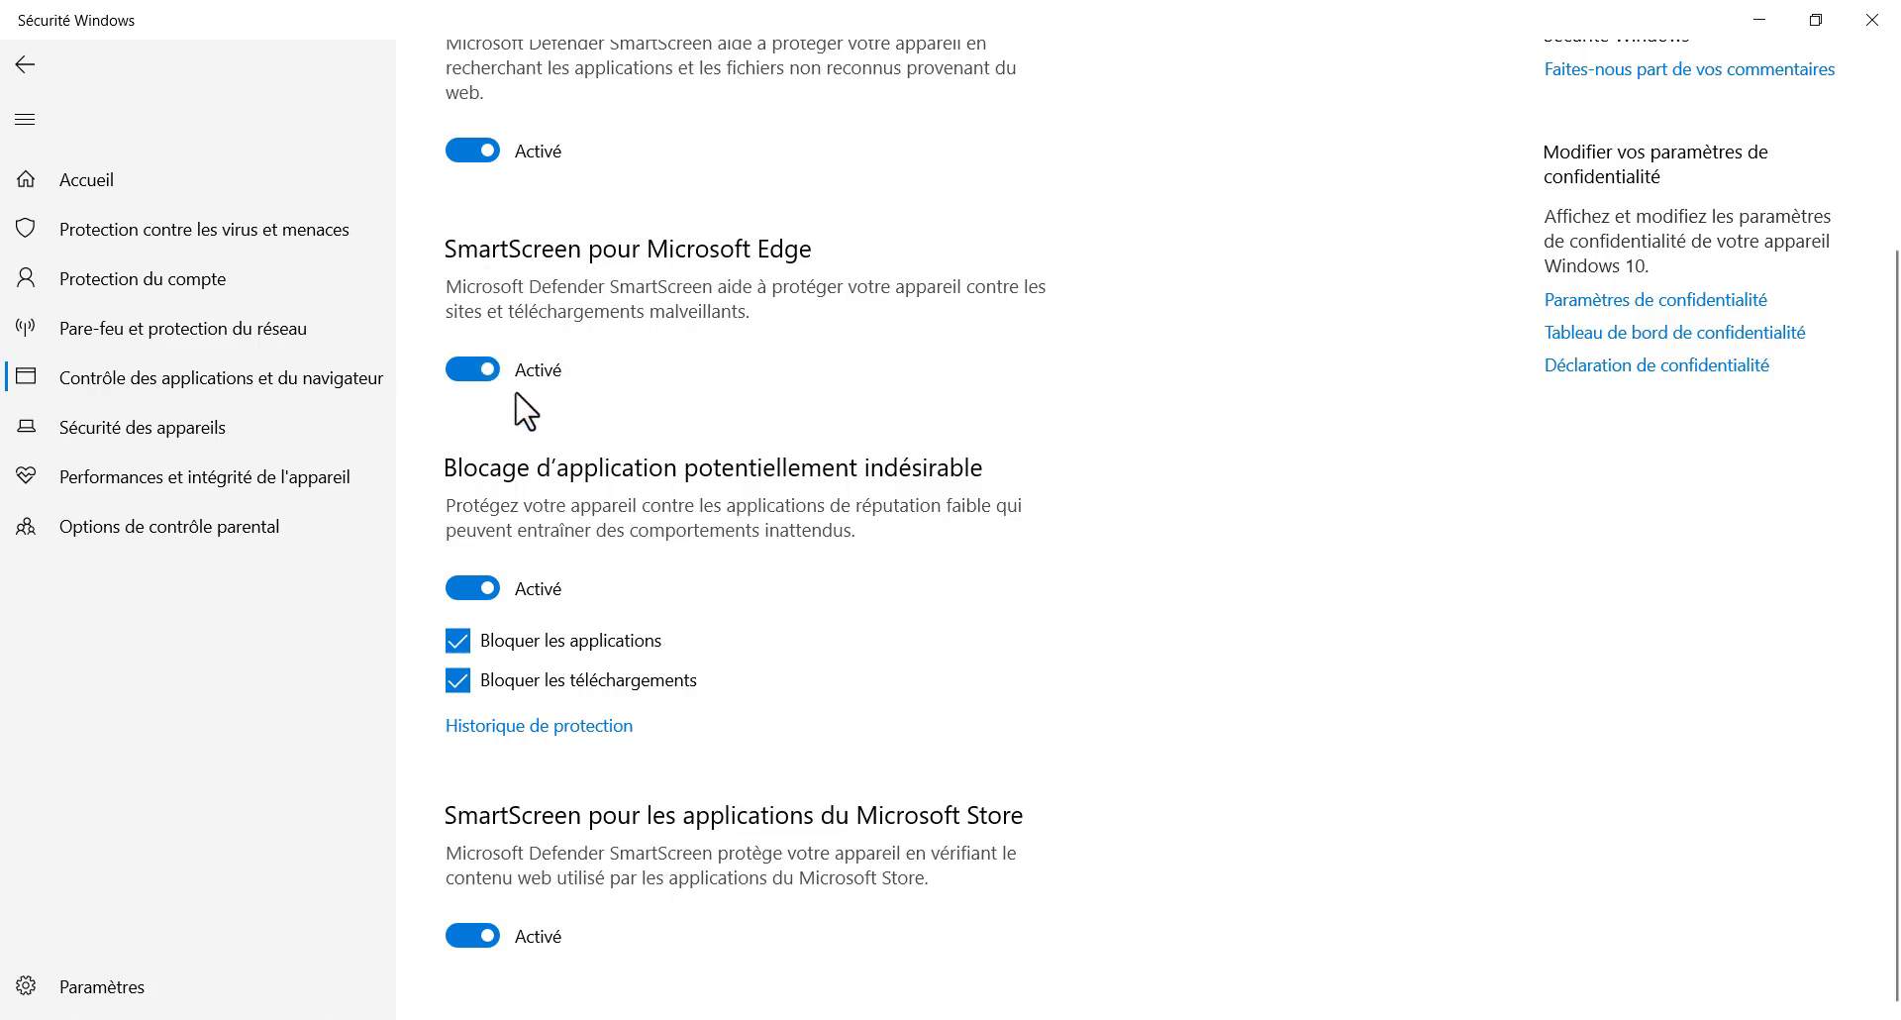
pyautogui.click(505, 806)
pyautogui.click(1868, 20)
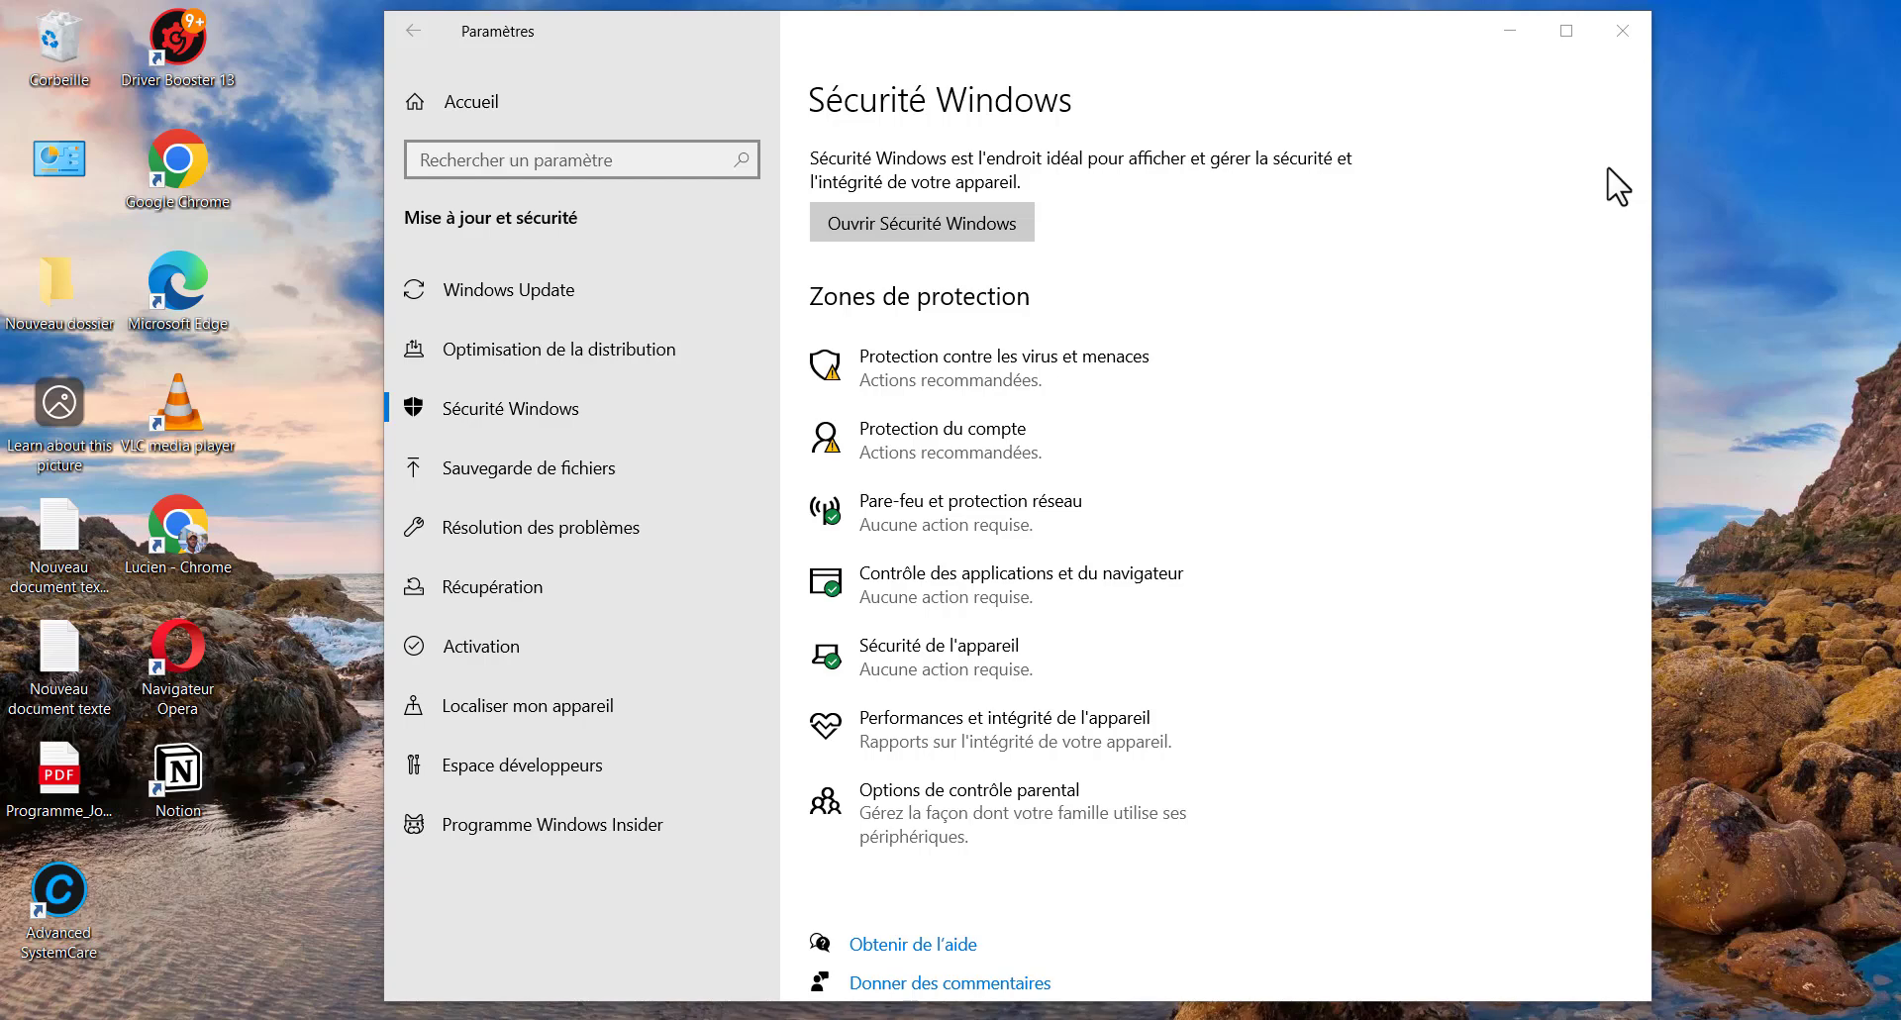
# Close and reopen Settings with Win+I, then go to Comptes on the Vos informations page
pyautogui.click(1622, 42)
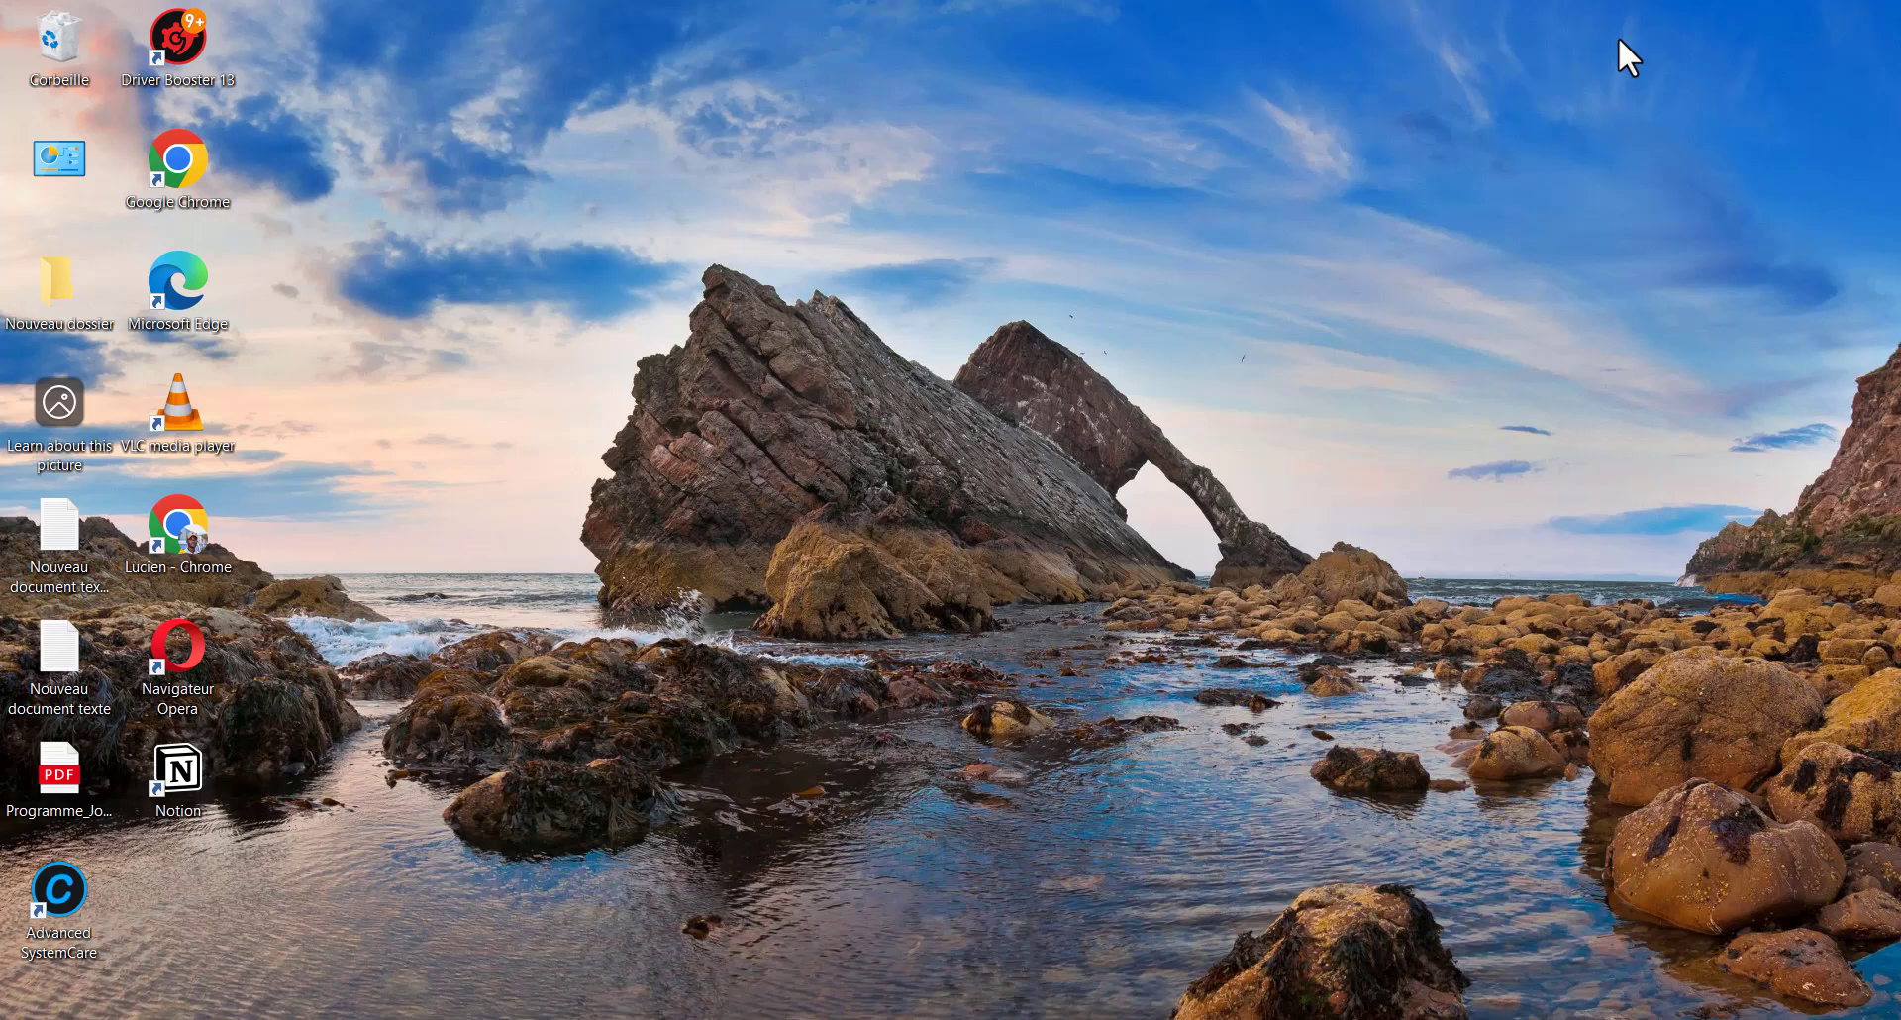
pyautogui.press('super+i')
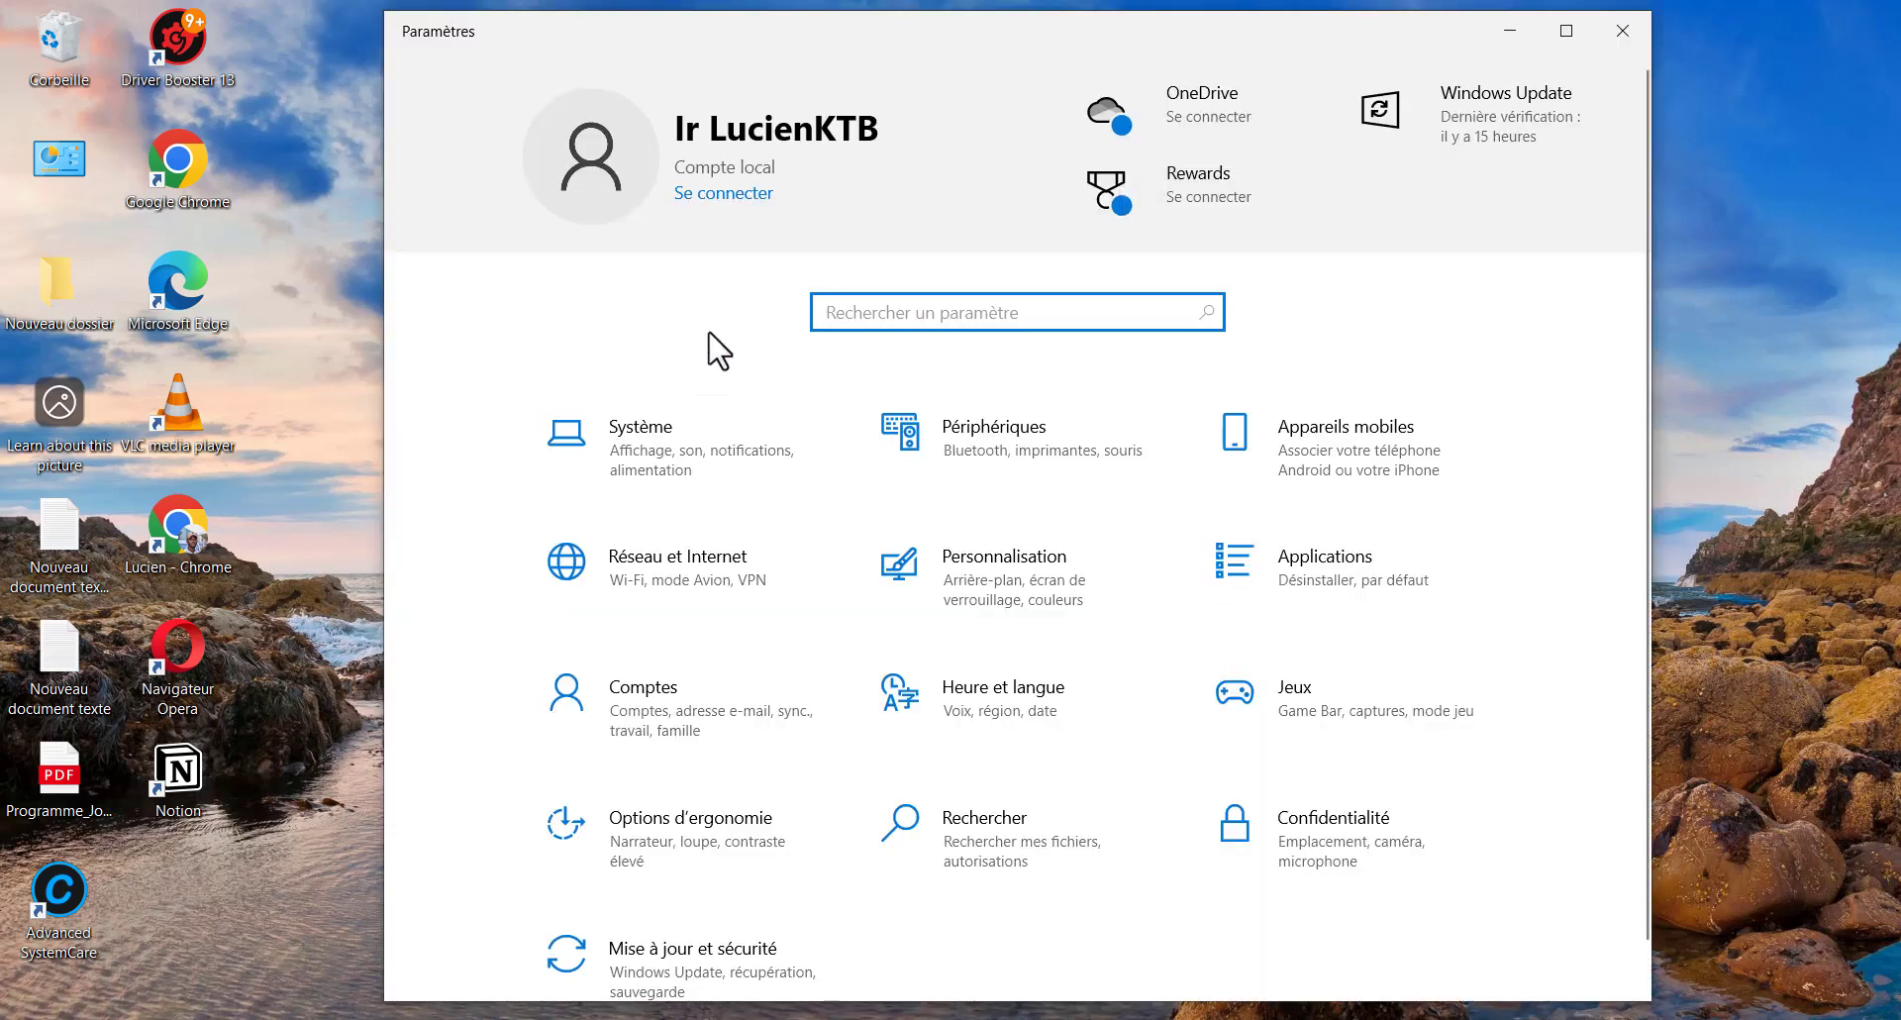
pyautogui.click(653, 693)
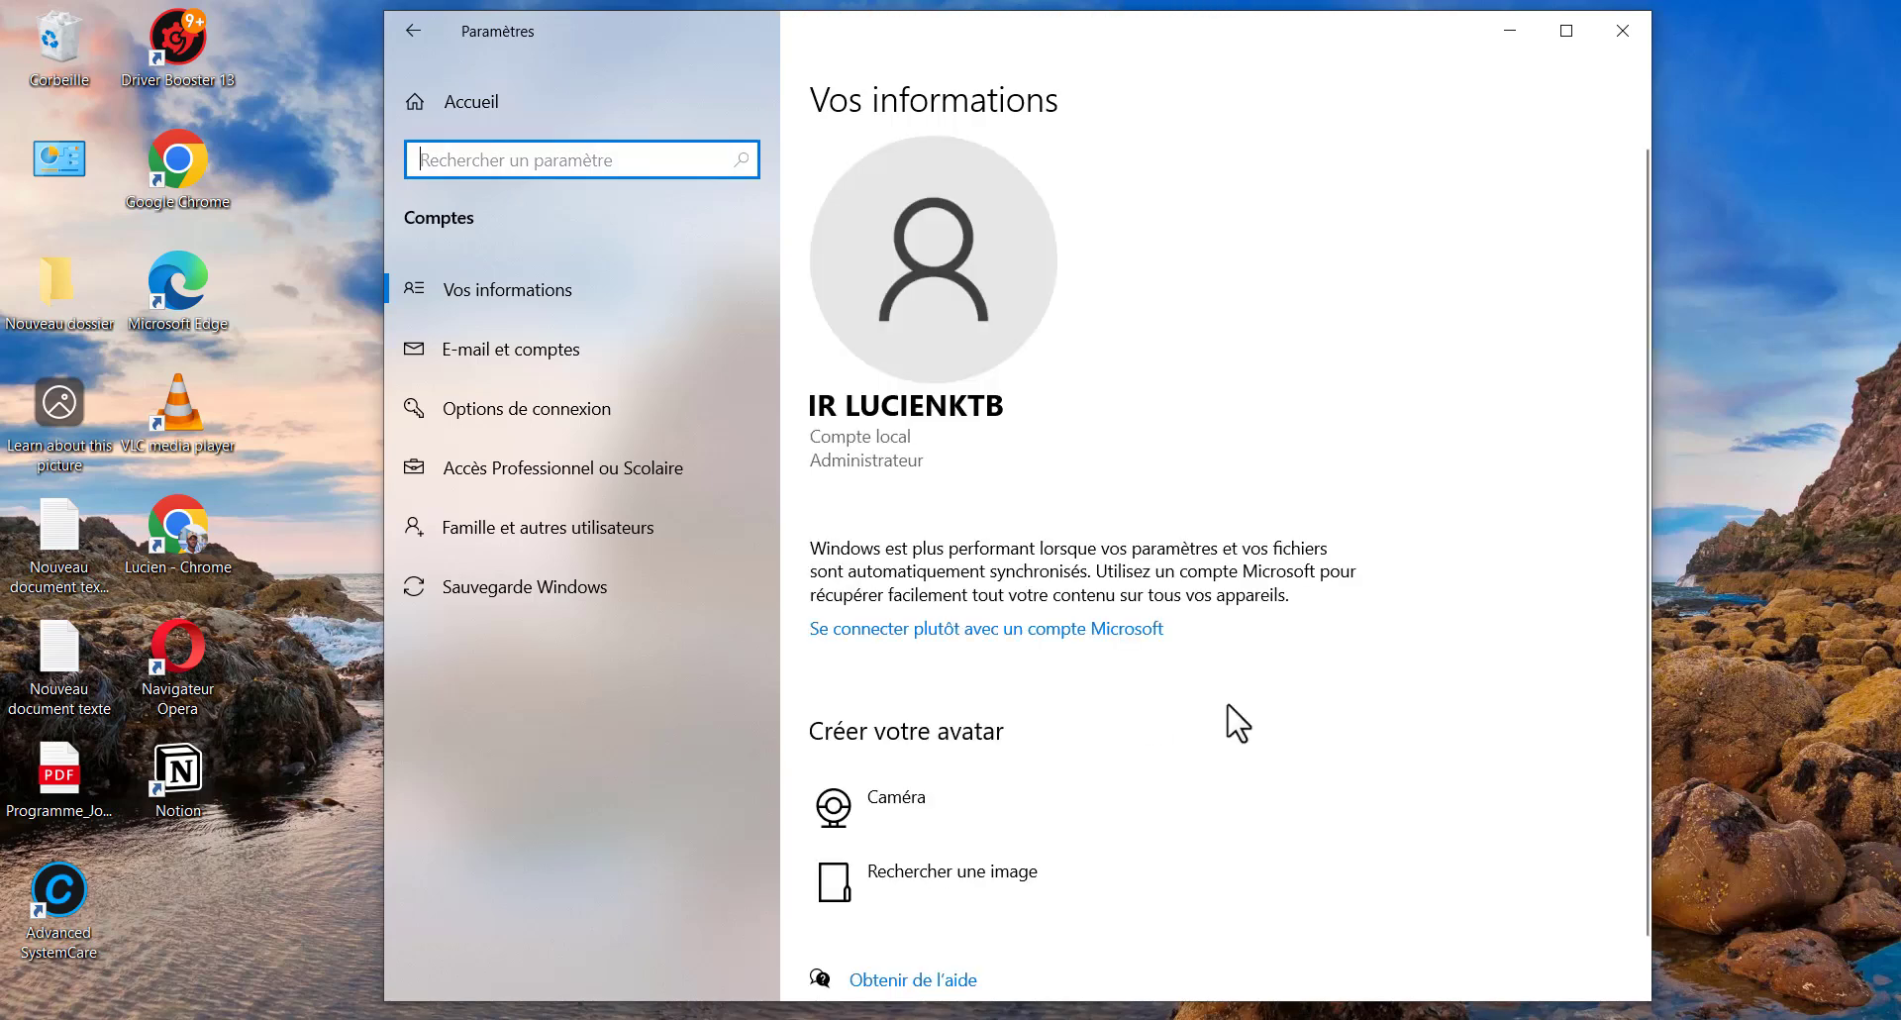
pyautogui.scroll(-1, 1235, 722)
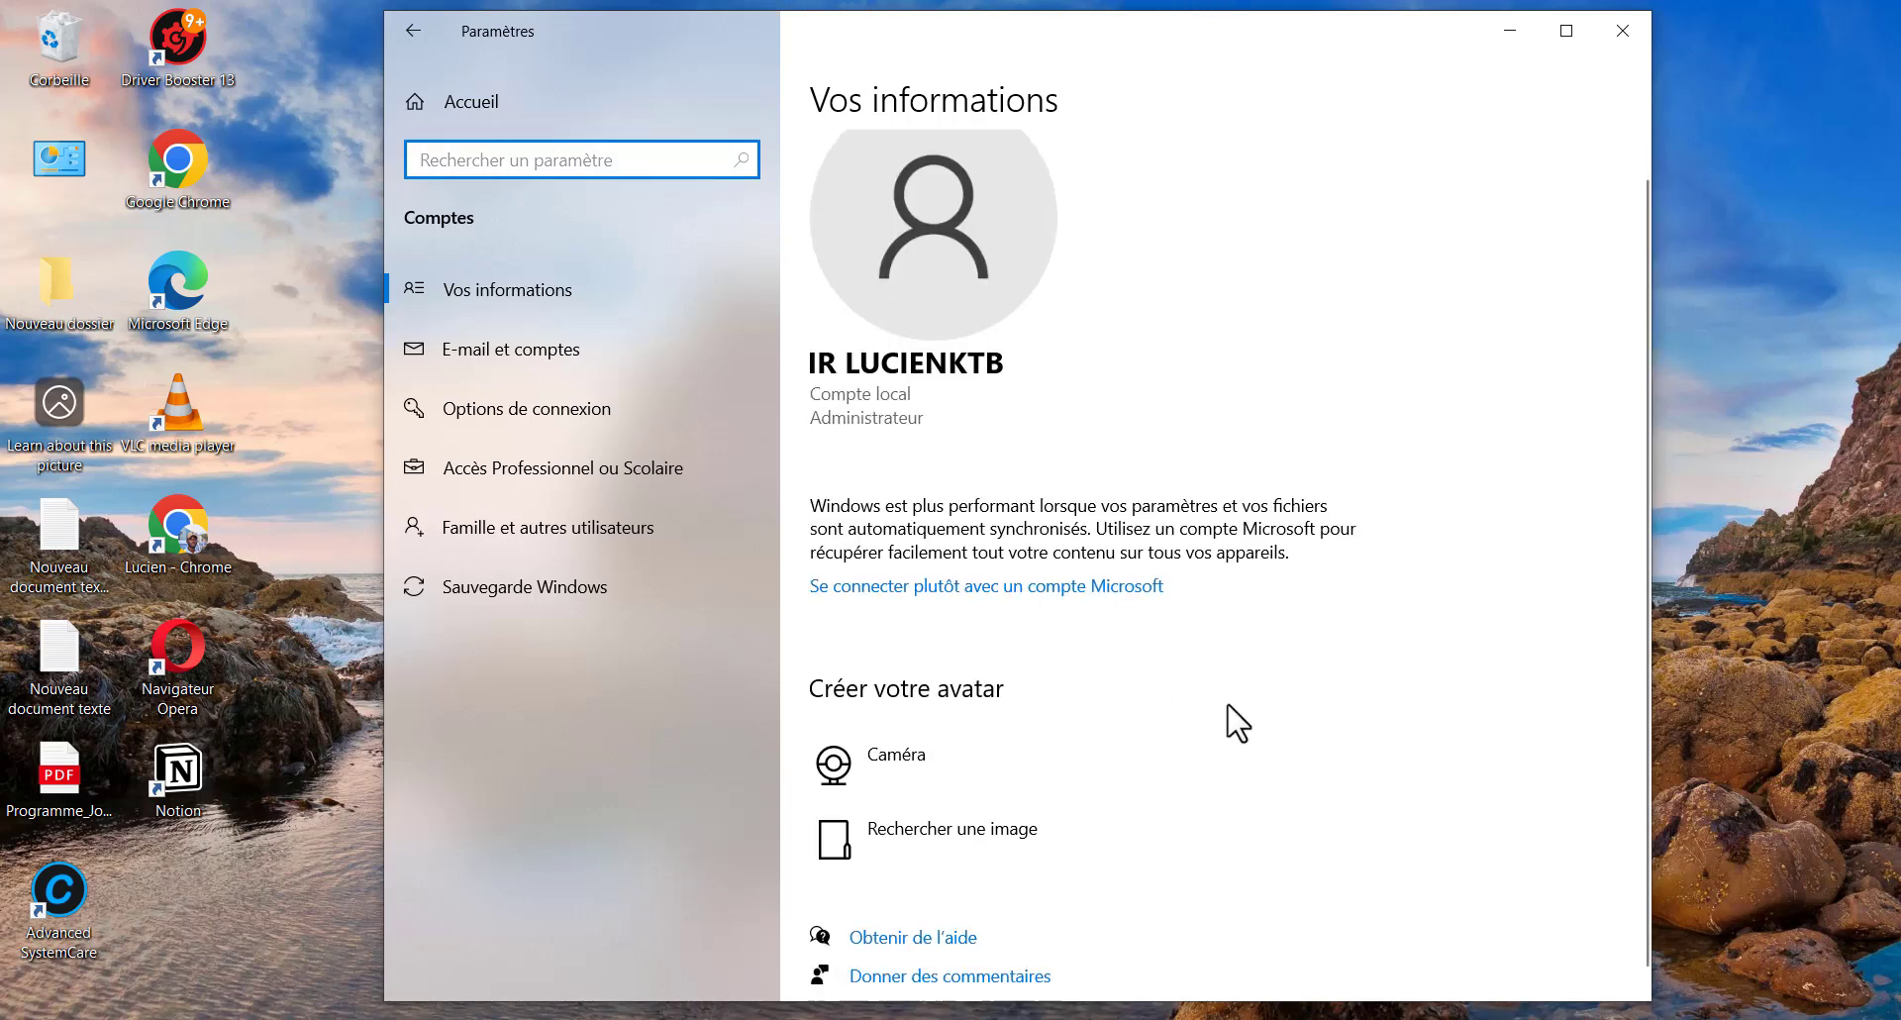
# Open Options de connexion and expand the Code PIN de Windows Hello section
pyautogui.click(510, 415)
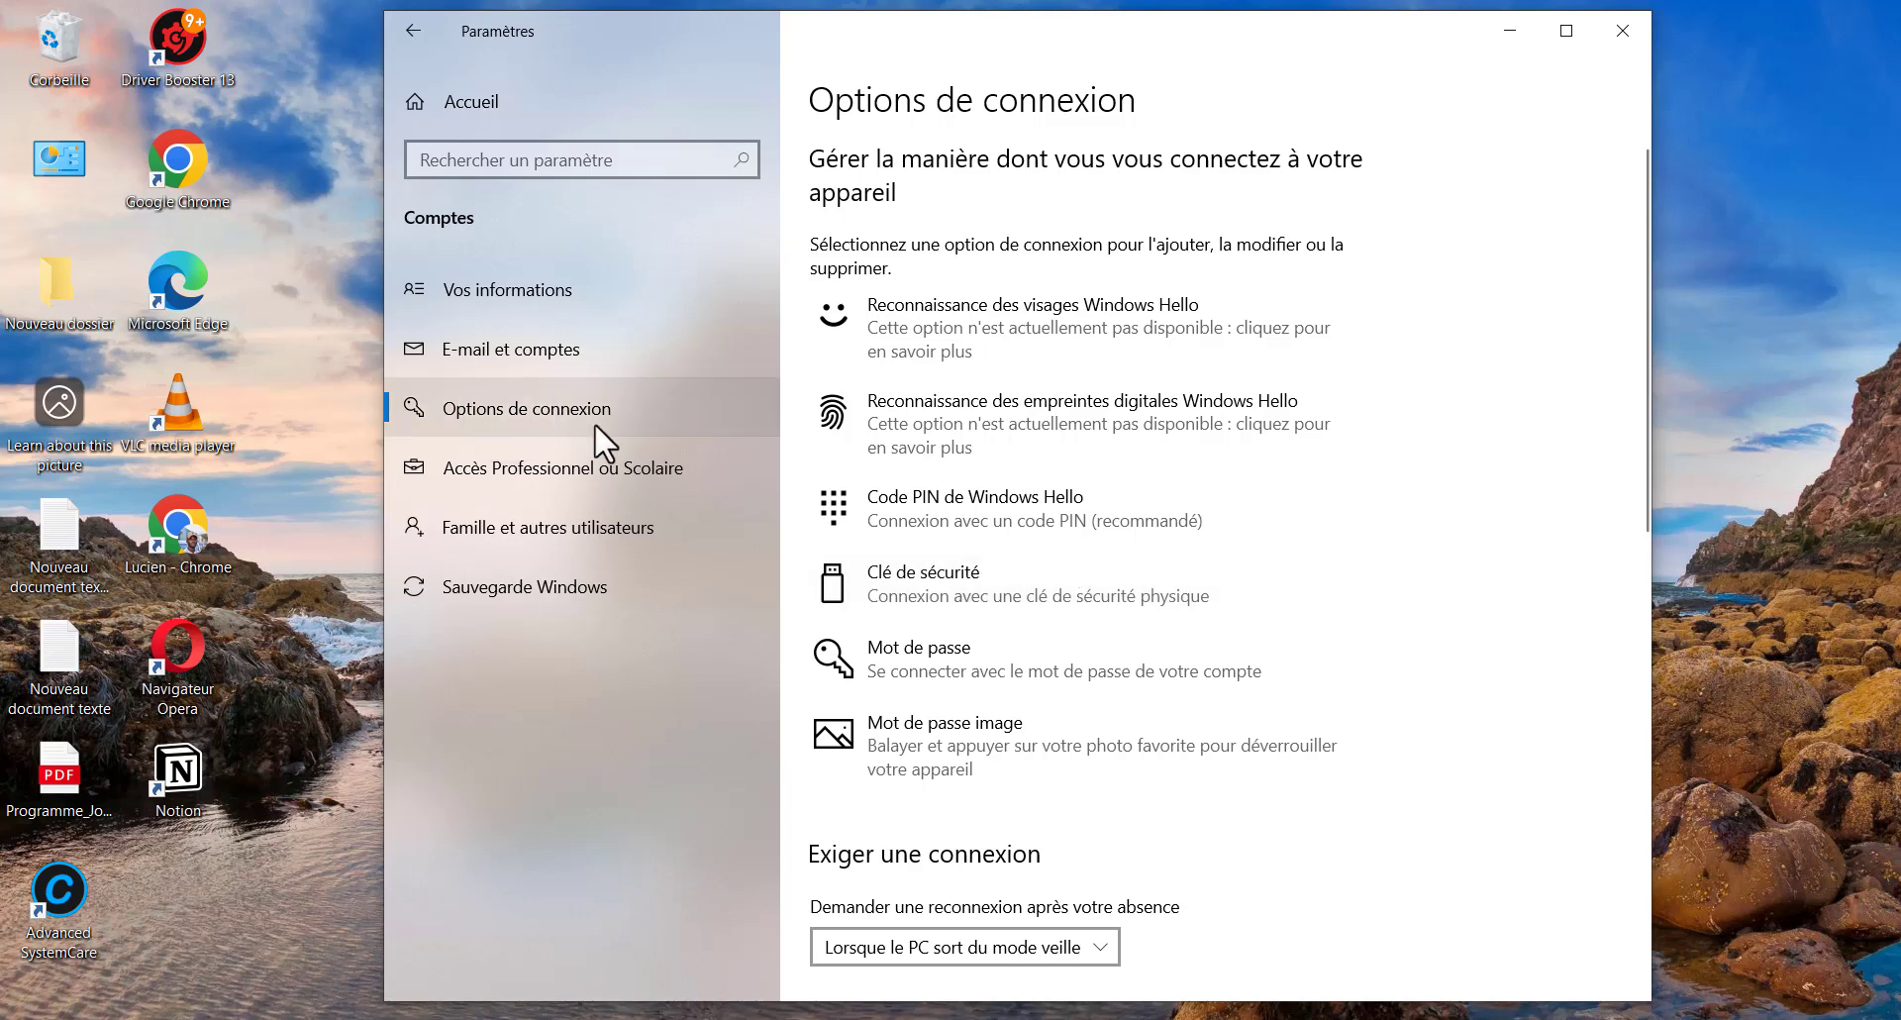
pyautogui.click(568, 462)
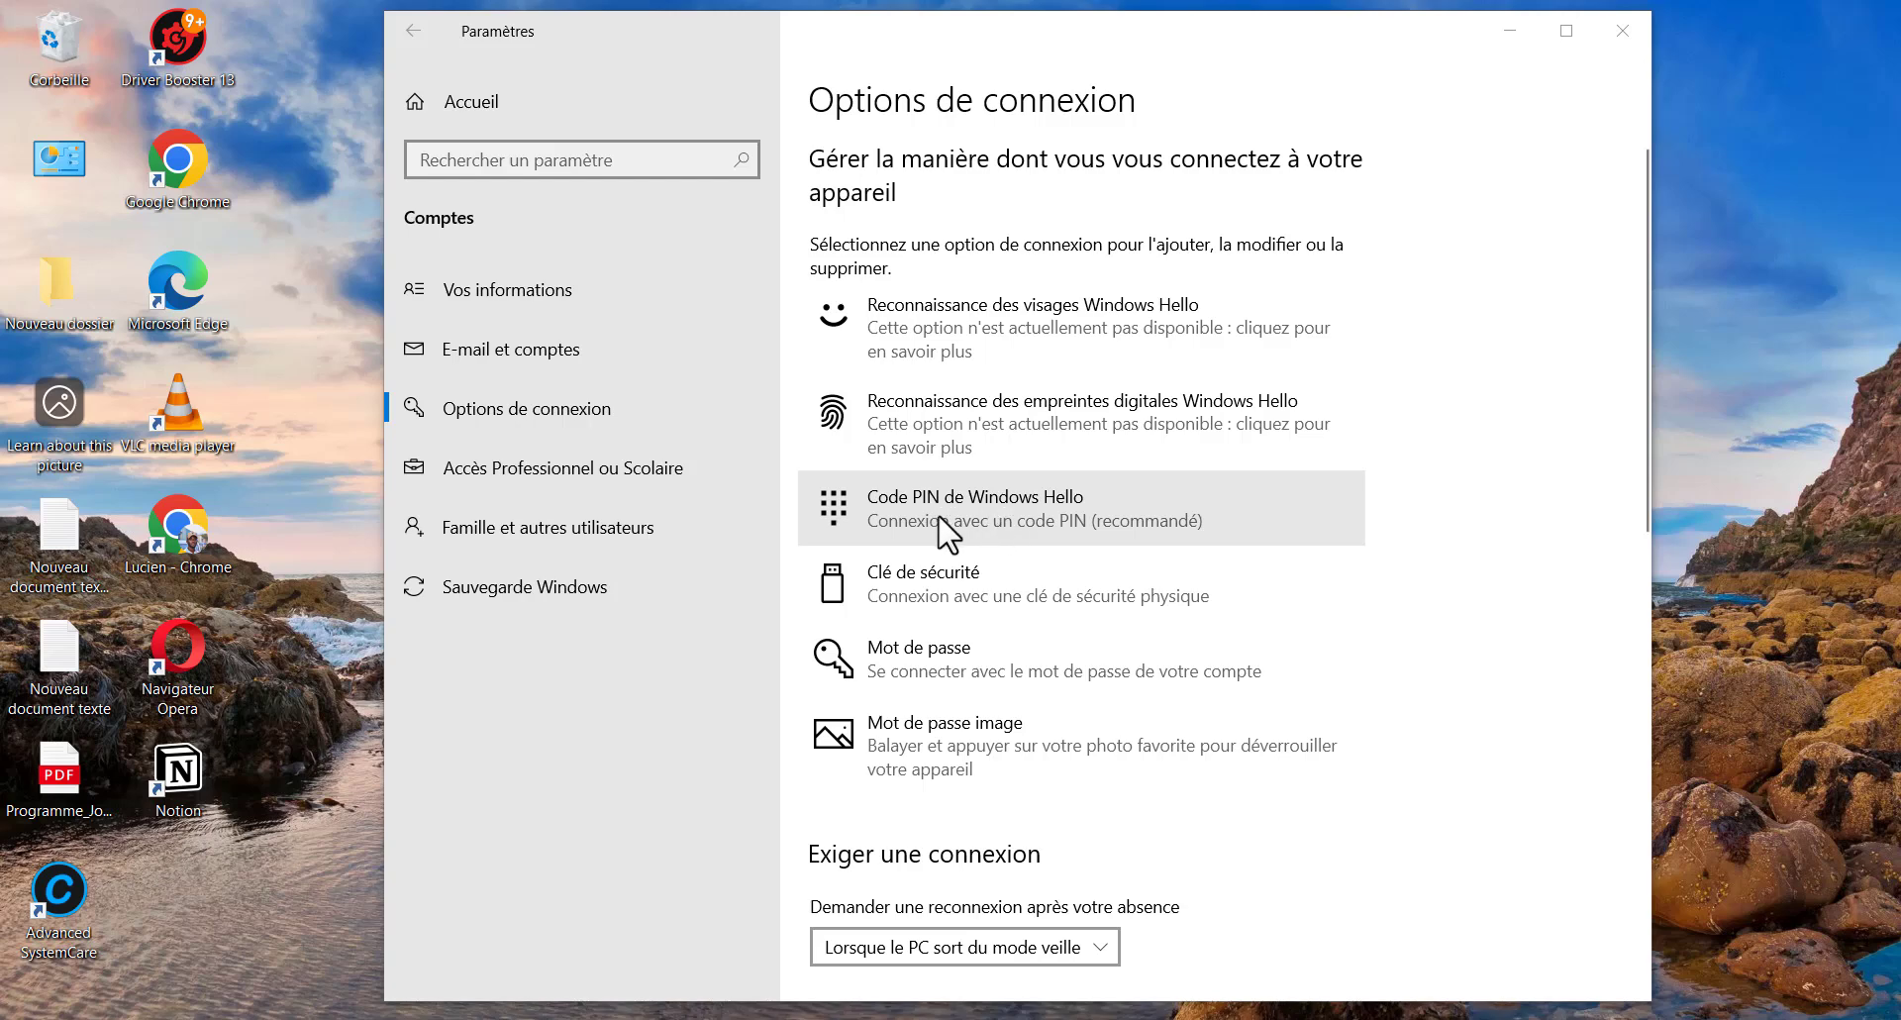
pyautogui.click(977, 518)
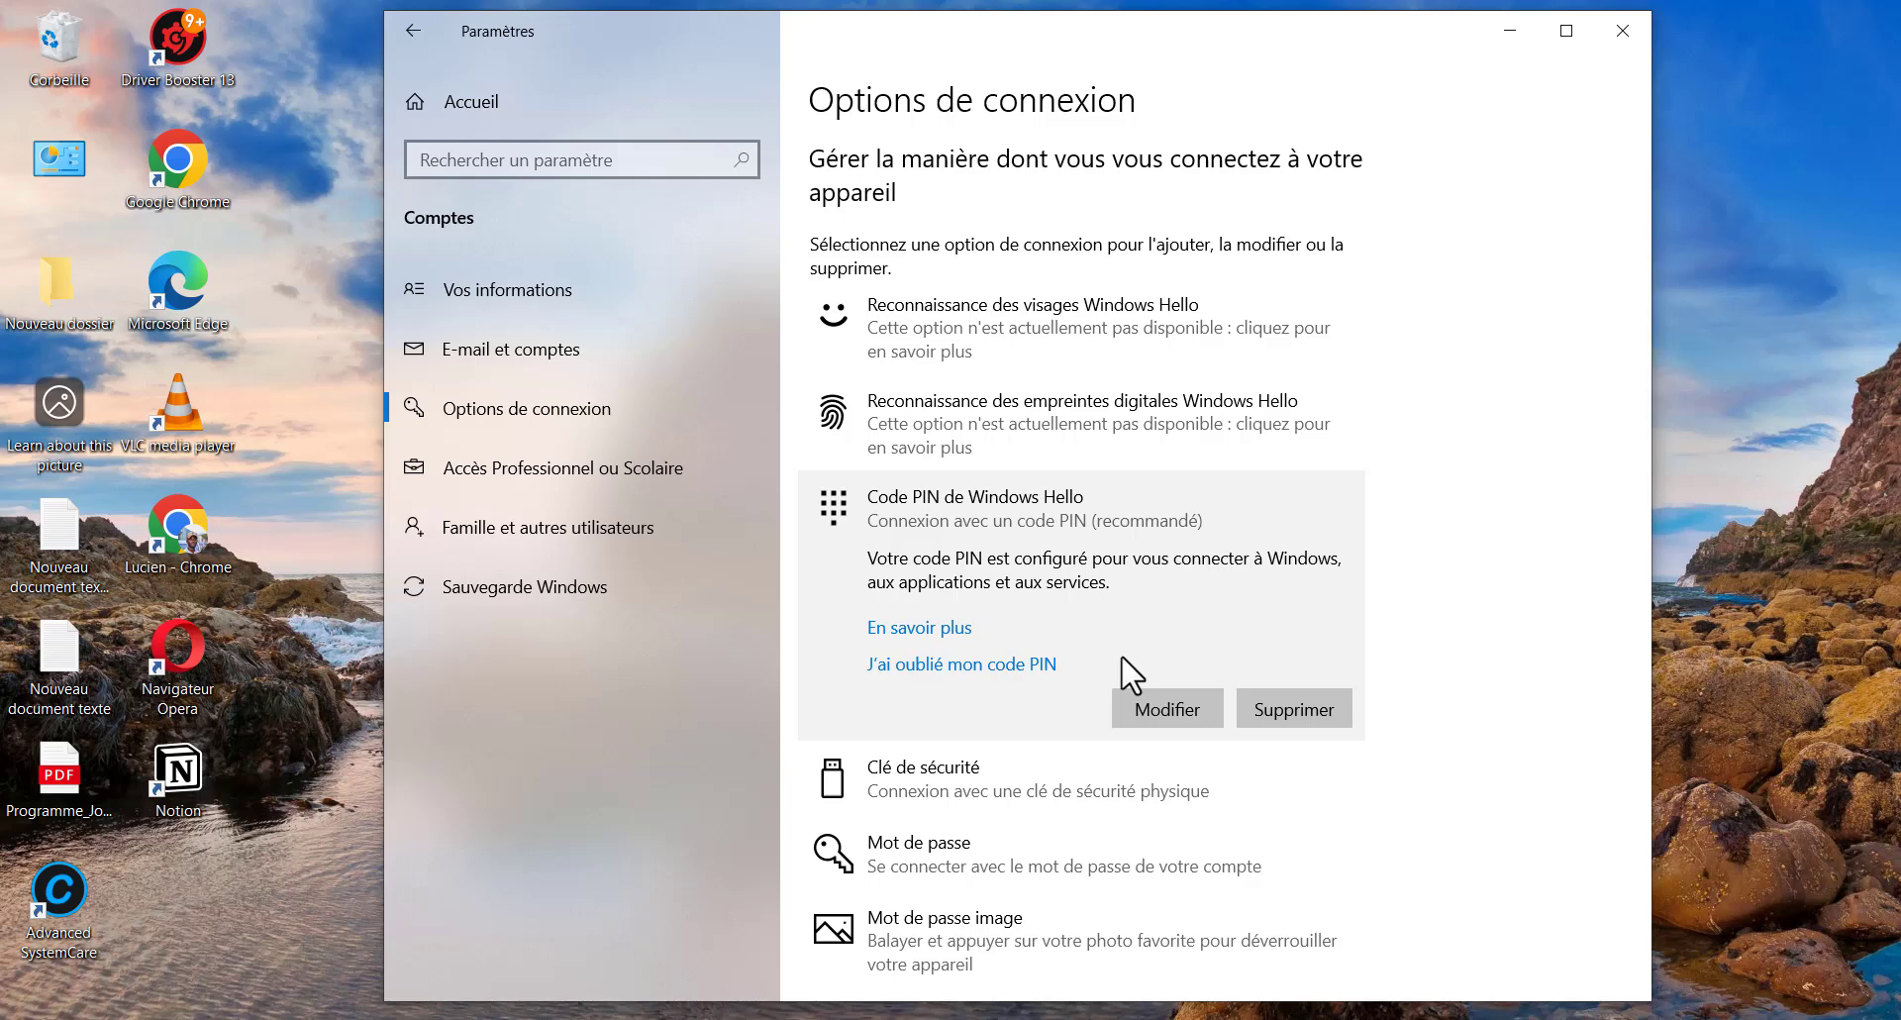
# Remove the Windows Hello PIN, approving the removal with the account password
pyautogui.click(1275, 707)
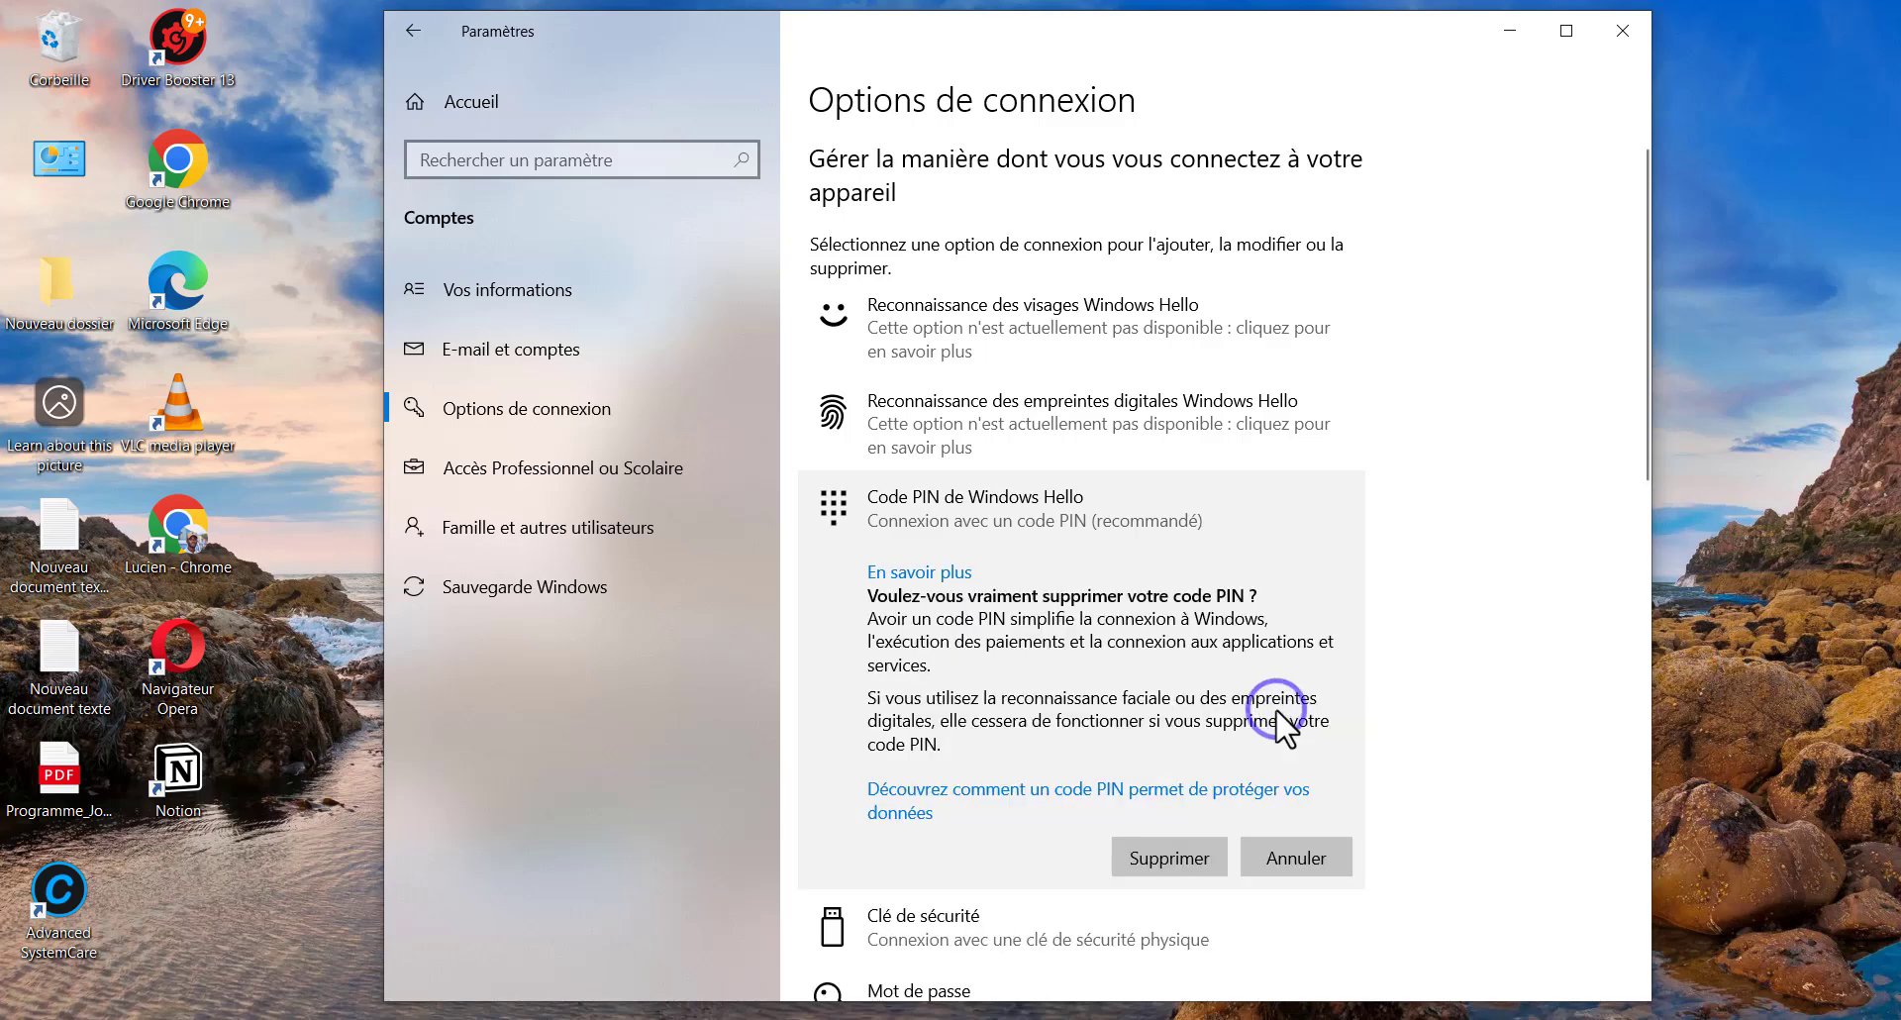
pyautogui.click(1188, 857)
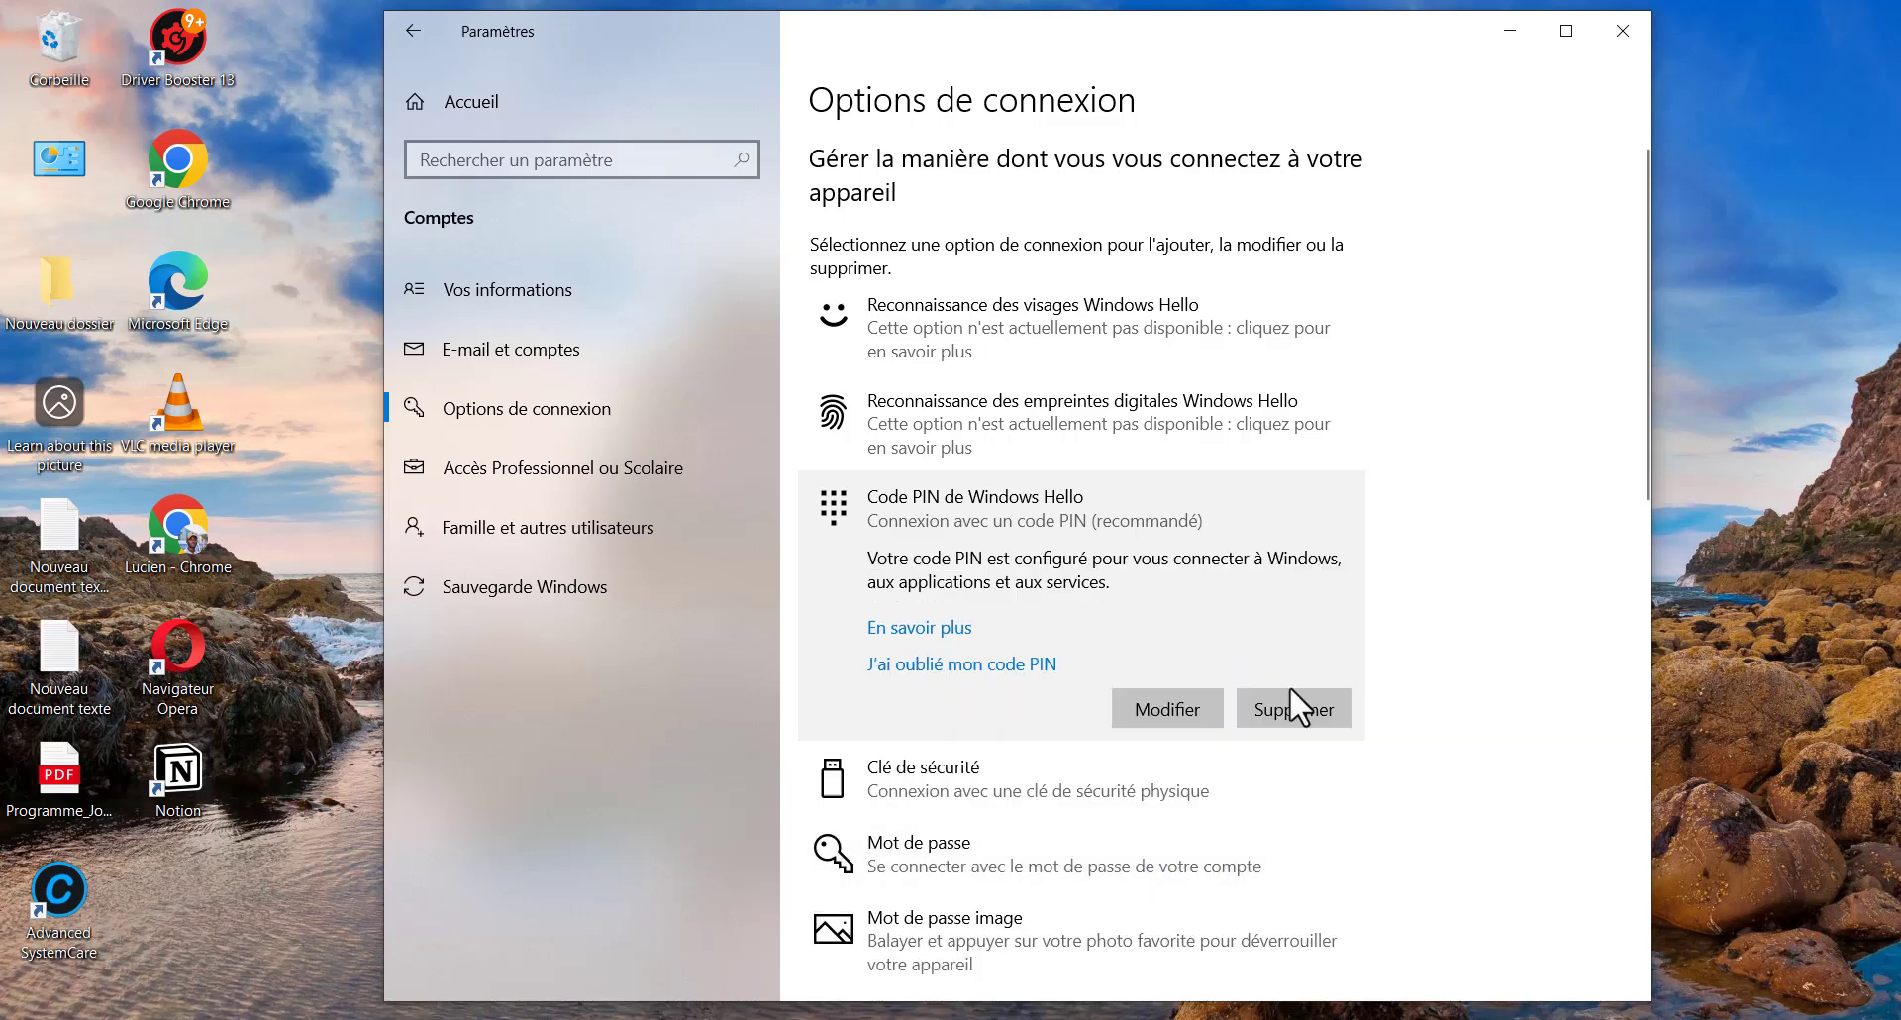
pyautogui.write('a')
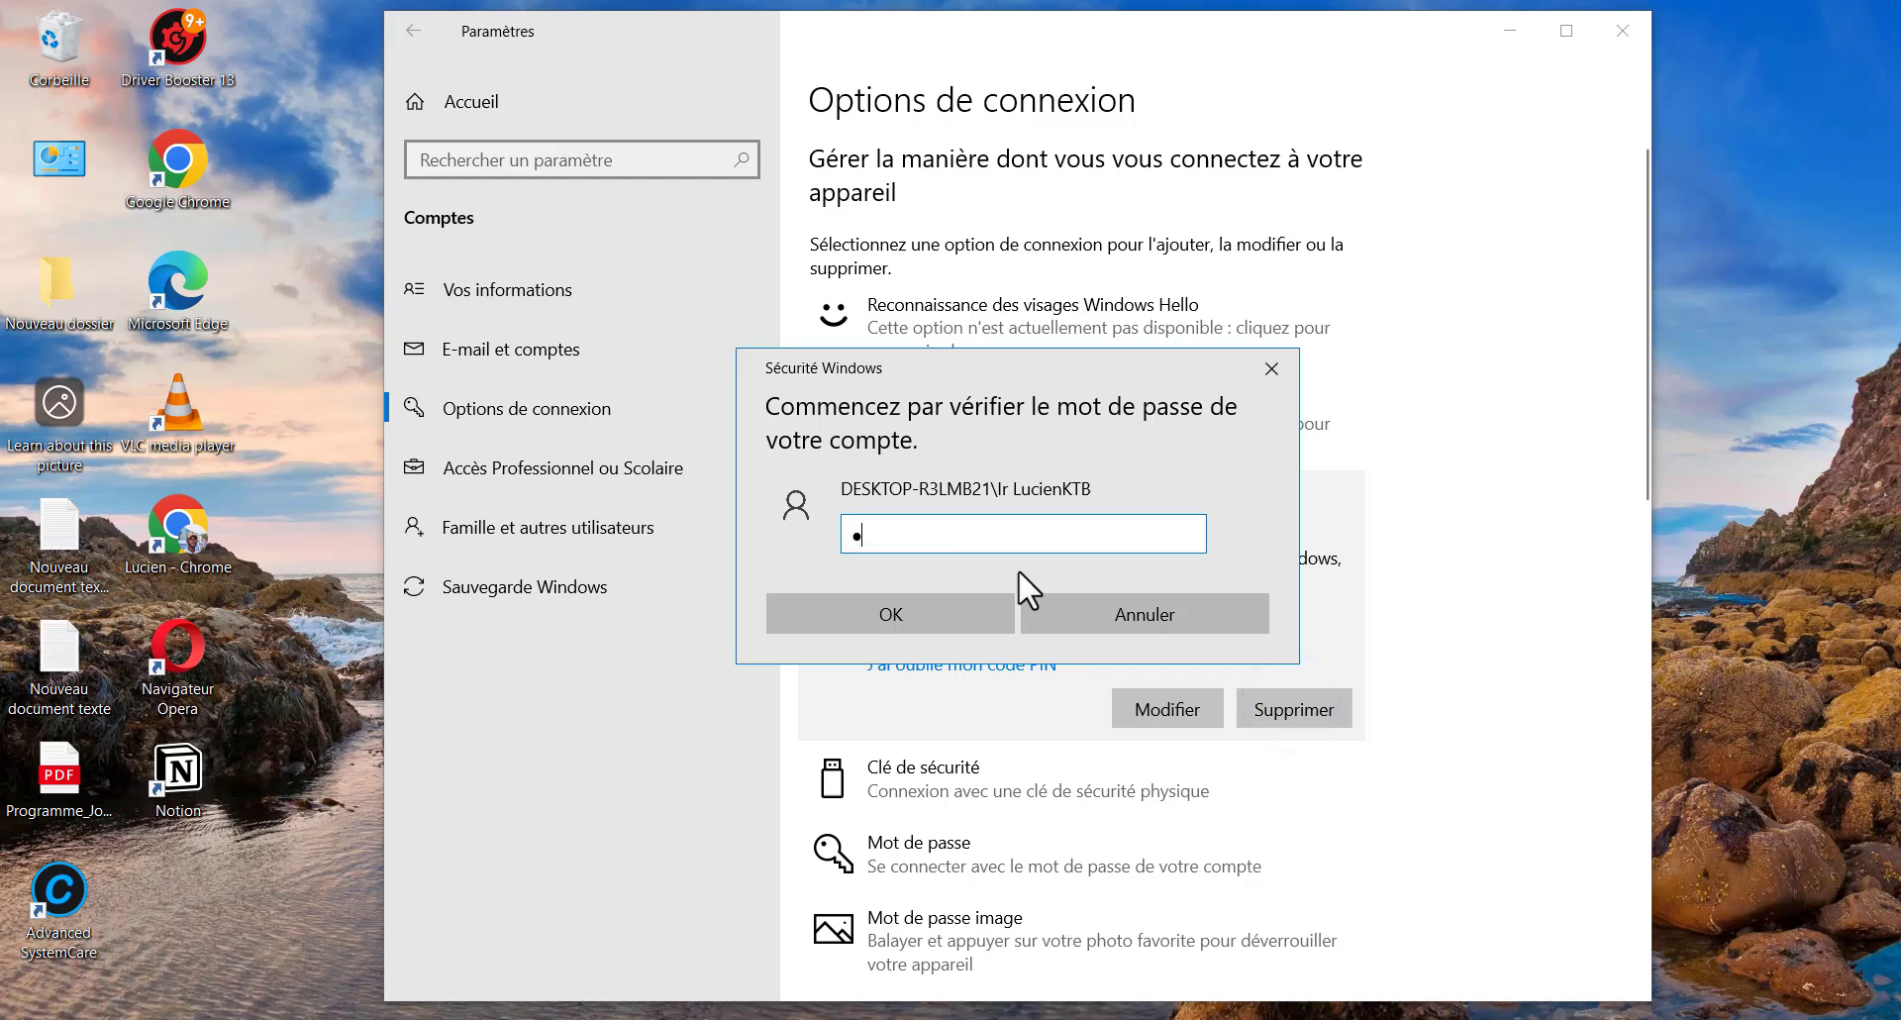
pyautogui.write('••••••')
pyautogui.press('BackSpace')
pyautogui.press('BackSpace')
pyautogui.press('BackSpace')
pyautogui.press('BackSpace')
pyautogui.press('BackSpace')
pyautogui.press('BackSpace')
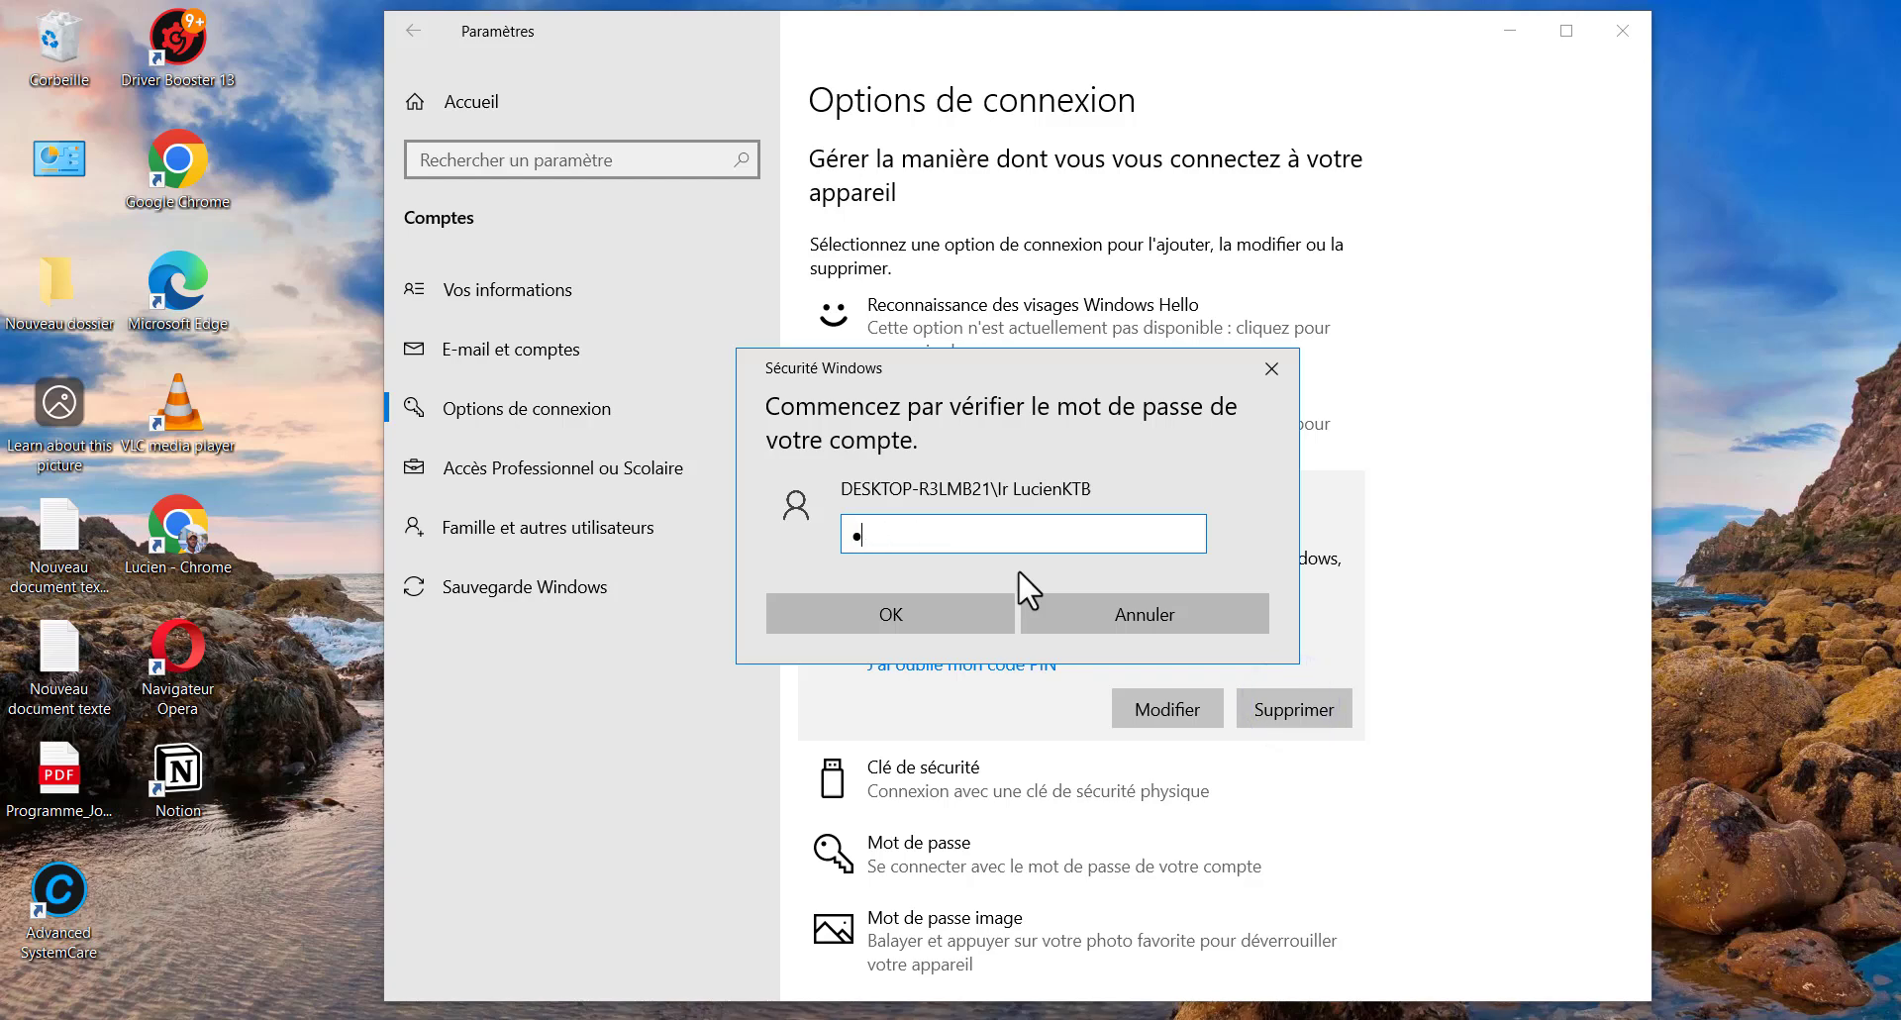
pyautogui.press('BackSpace')
pyautogui.write('•••••••••')
pyautogui.press('Return')
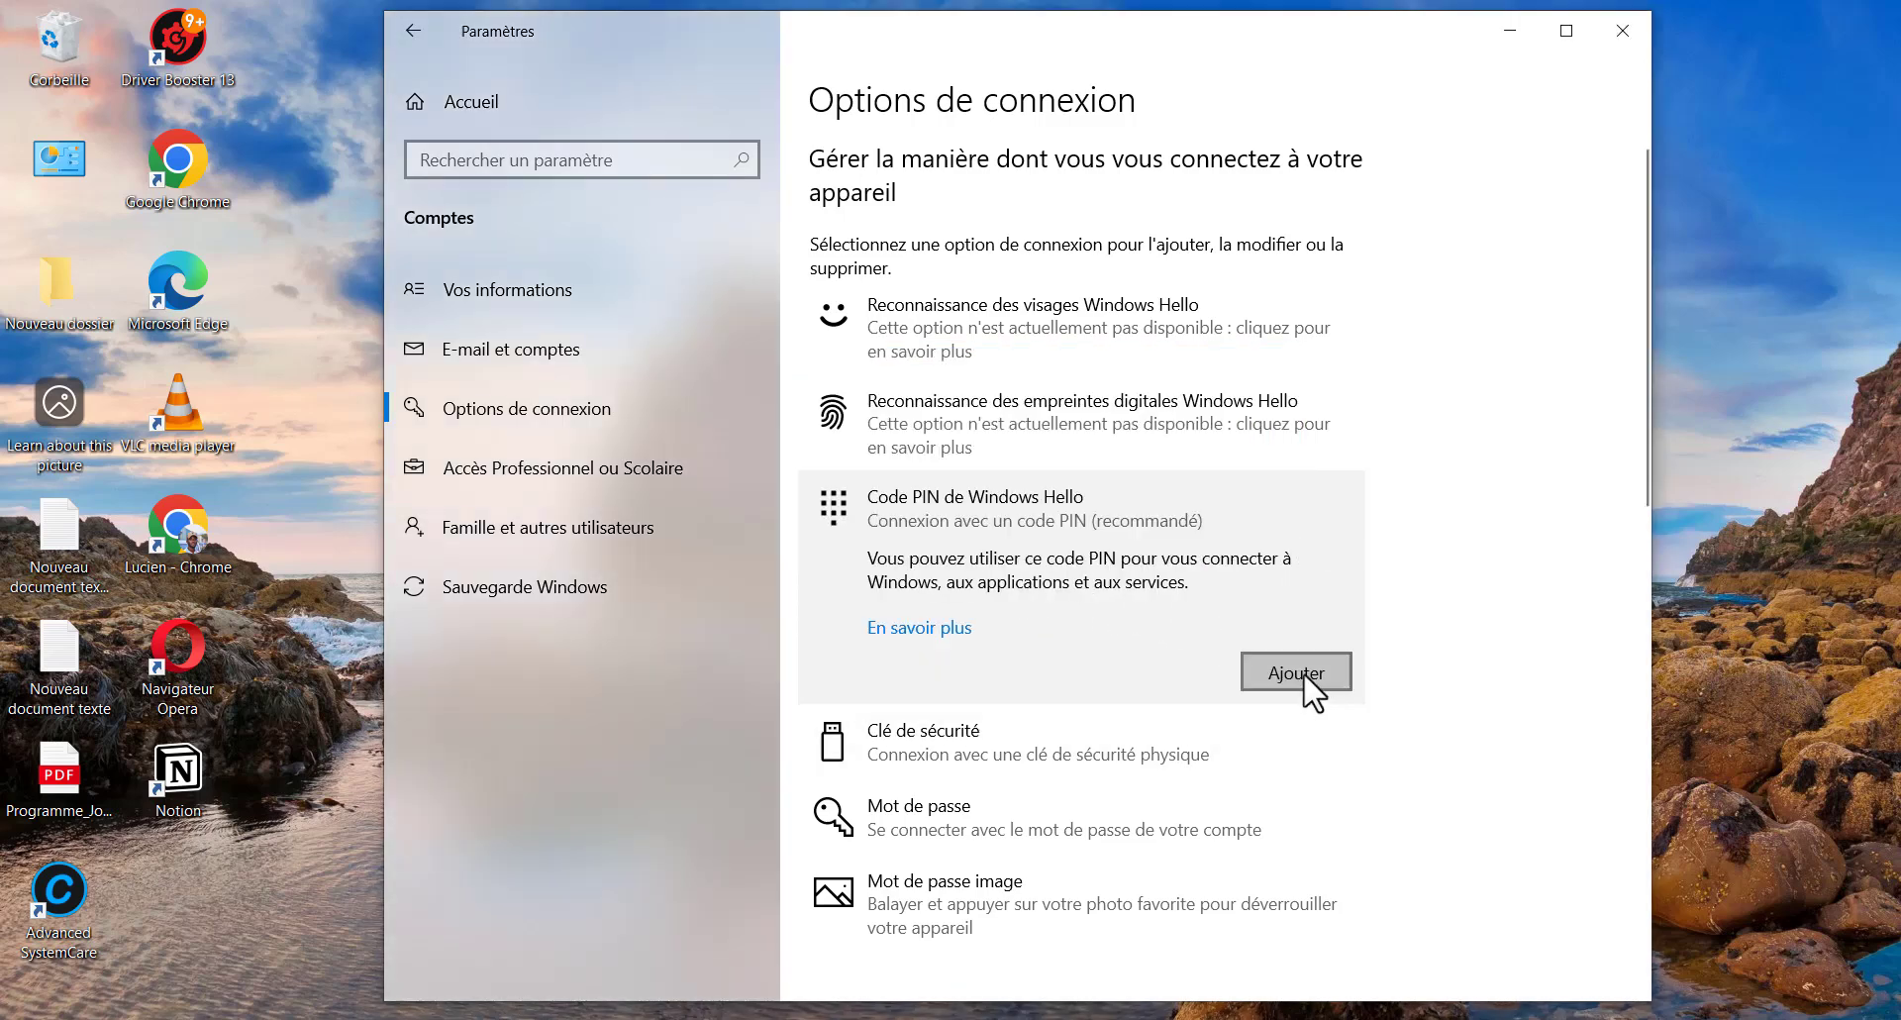
# Start adding a new PIN, verify with the account password, and clear the first PIN attempt
pyautogui.click(1298, 677)
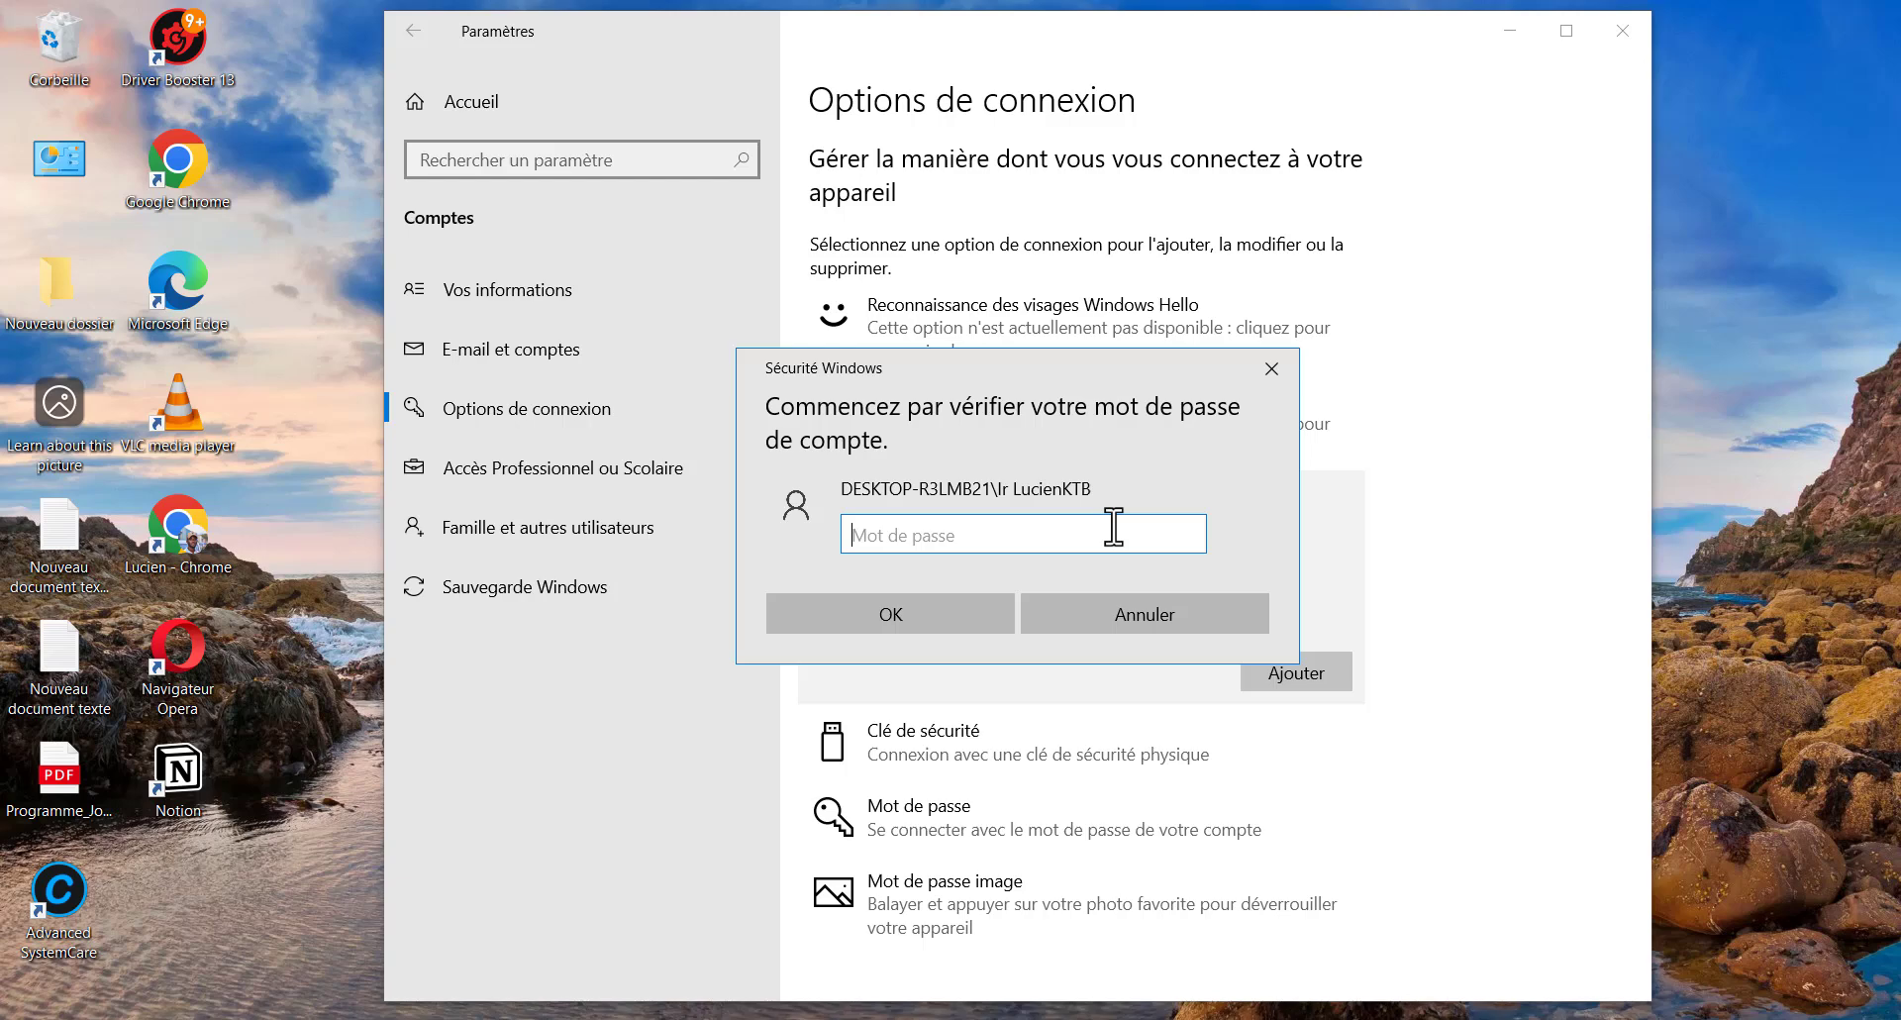
pyautogui.write('••••••••••')
pyautogui.press('Return')
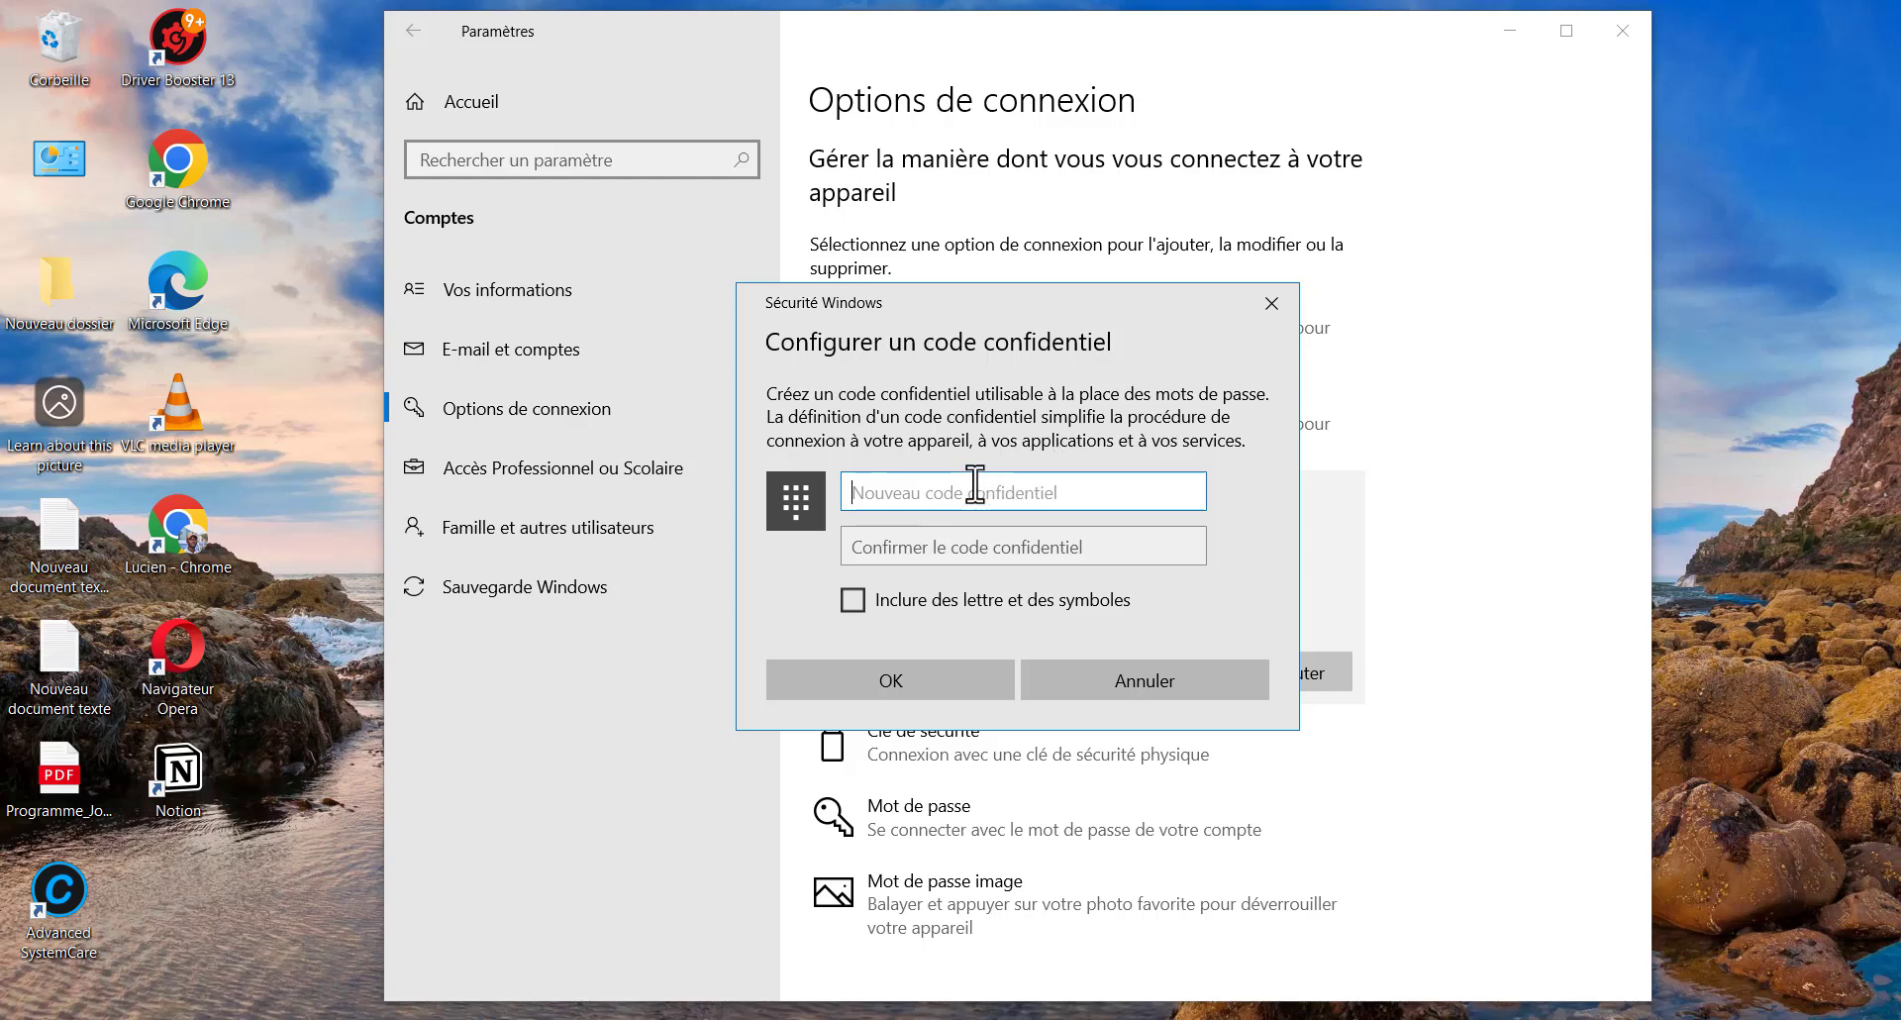
pyautogui.write('123456')
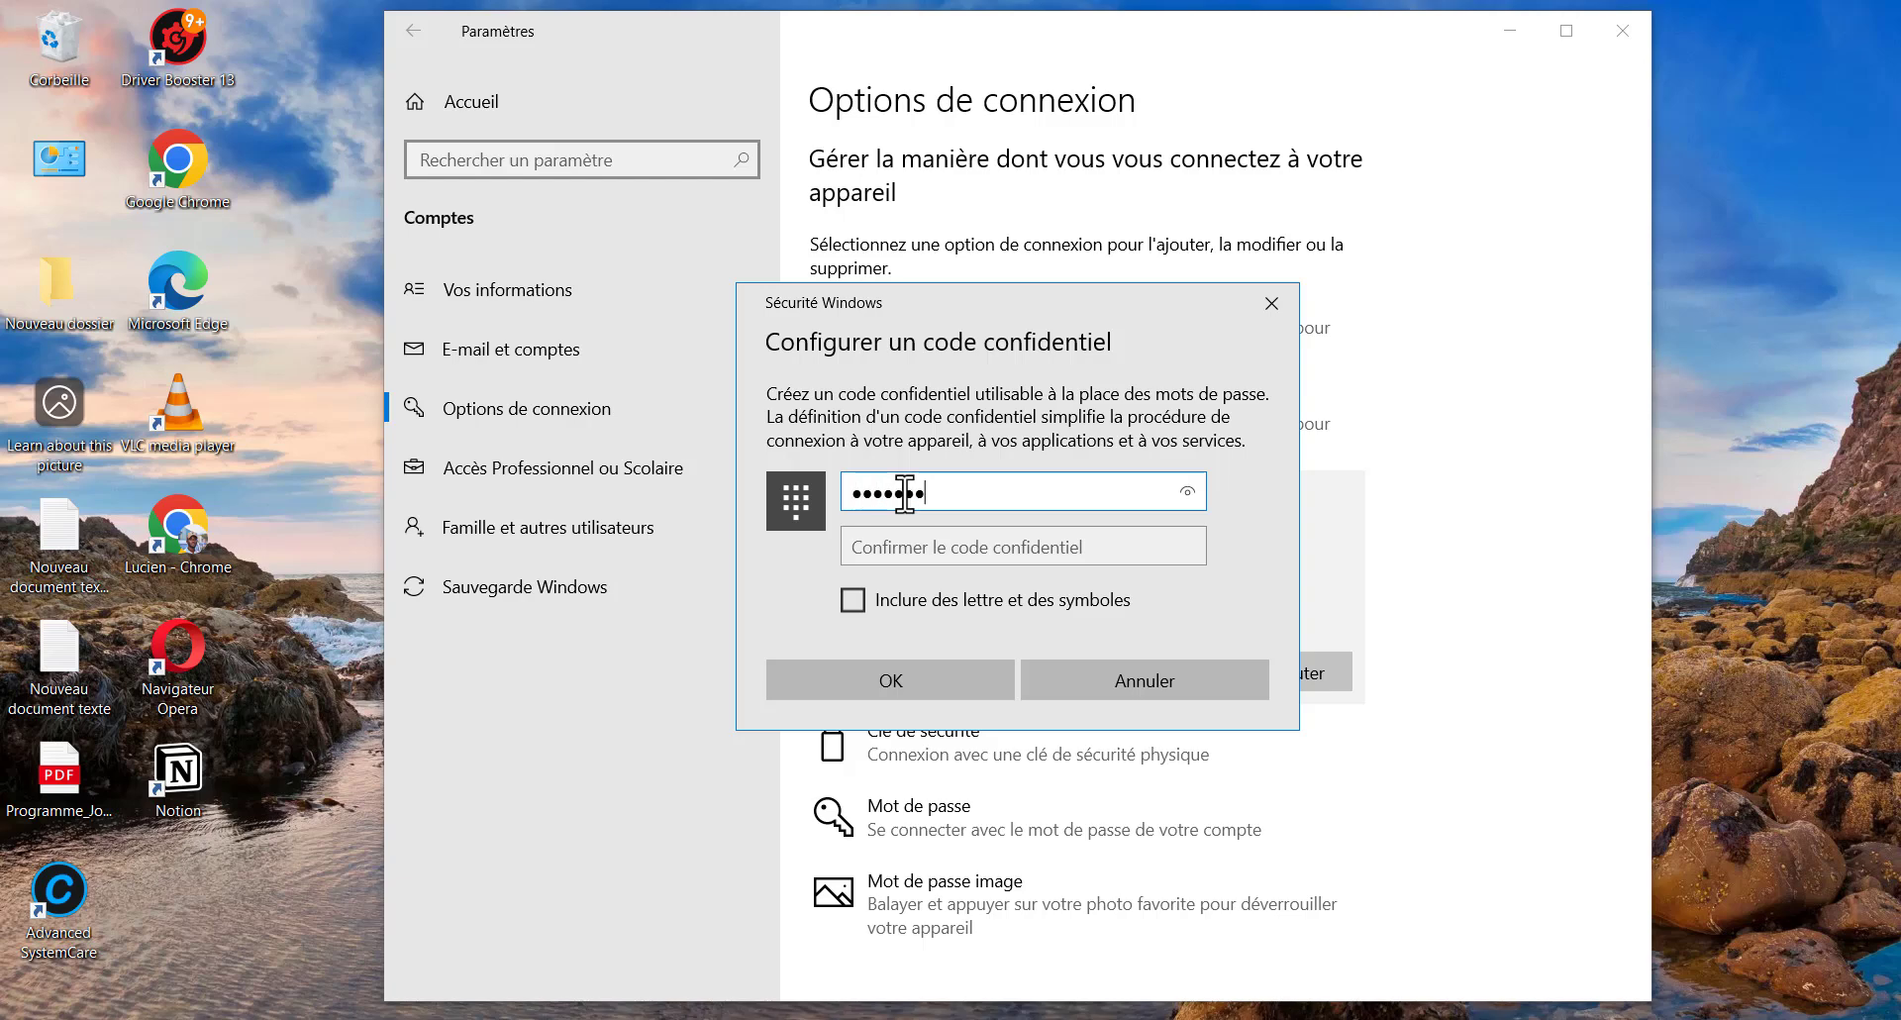
pyautogui.hotkey('ctrl', 'a')
pyautogui.press('BackSpace')
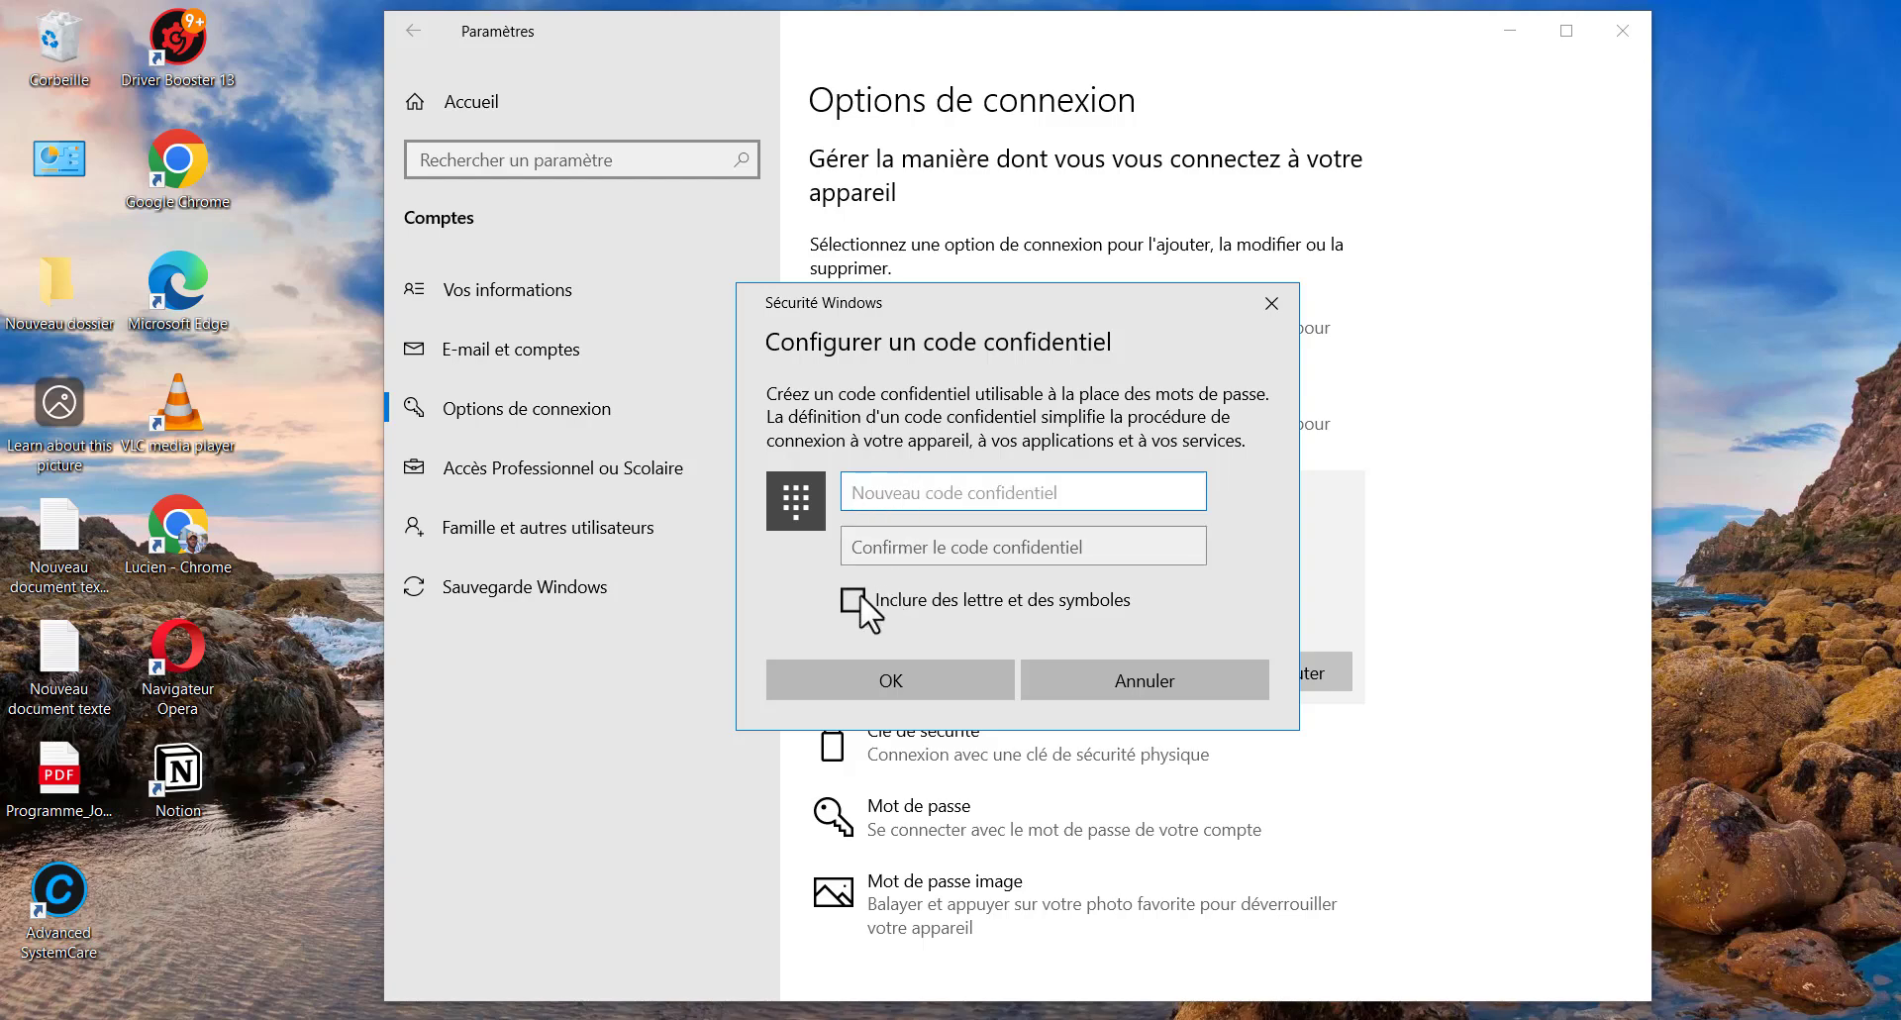
# Allow letters and symbols, then enter, confirm and save the new Windows Hello PIN
pyautogui.click(853, 600)
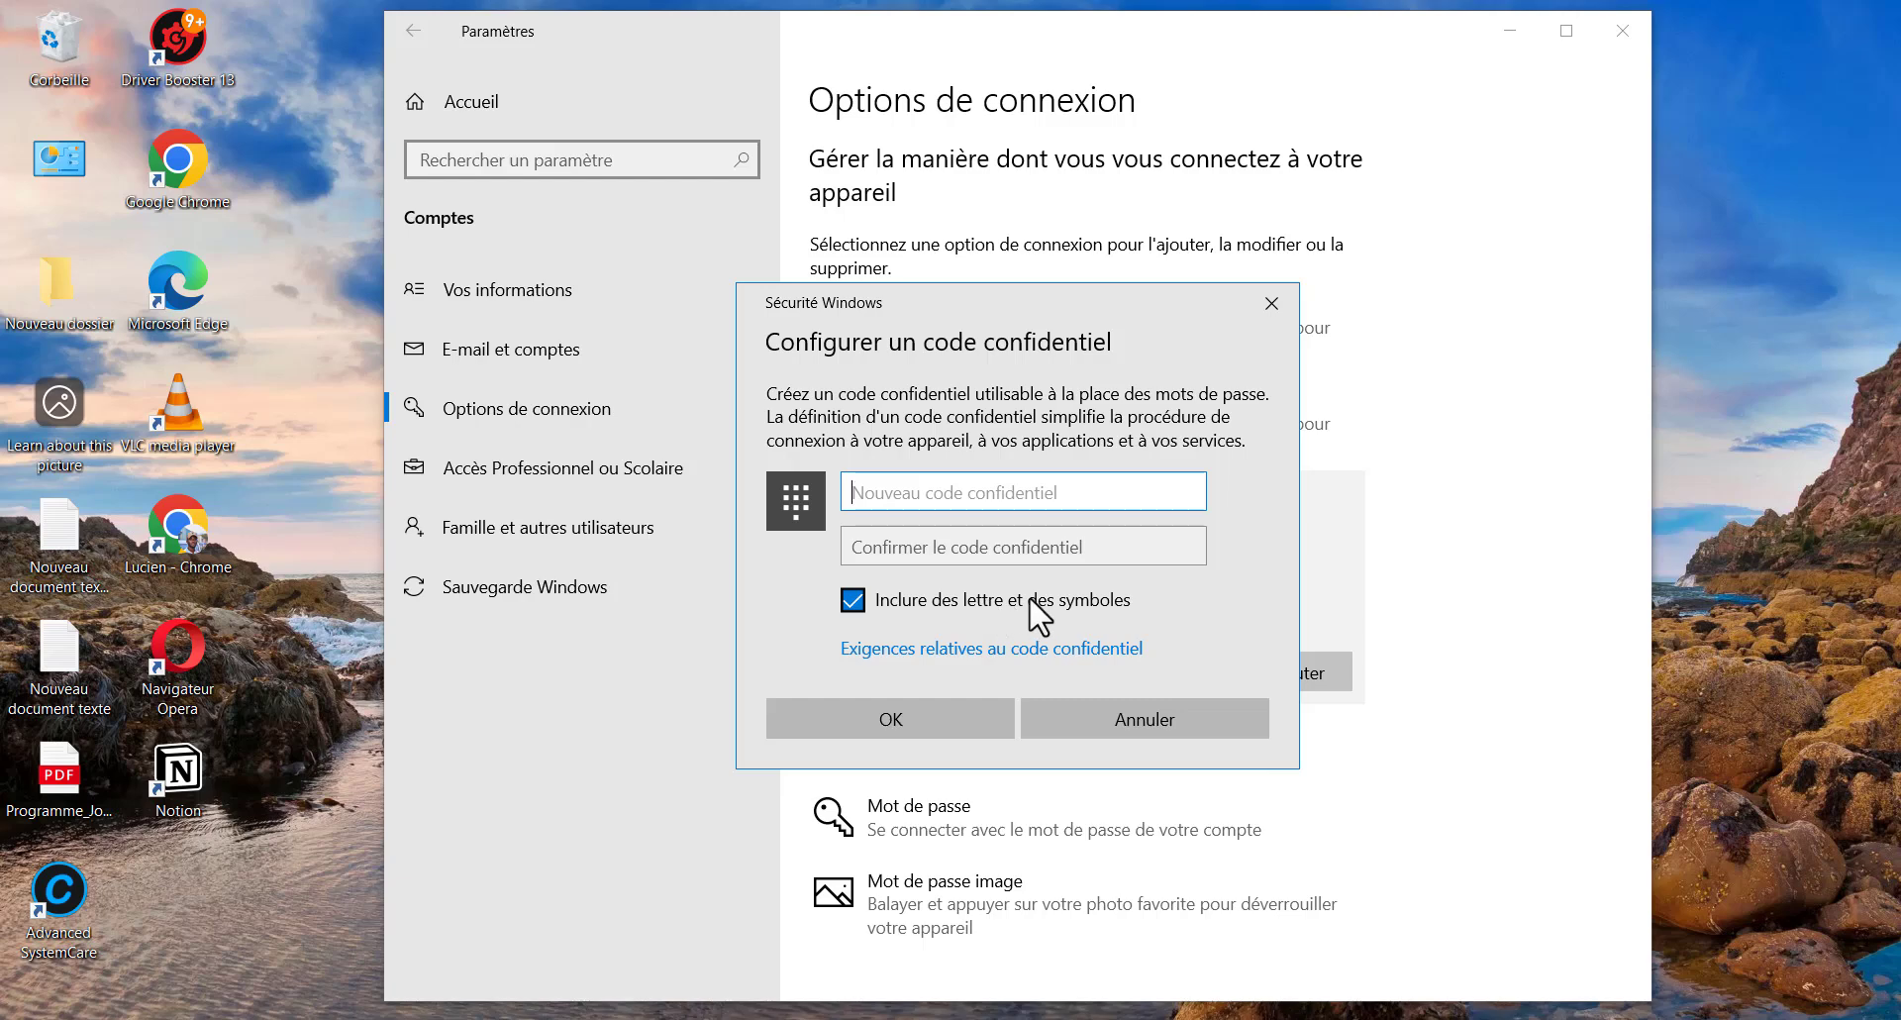
pyautogui.click(884, 489)
pyautogui.write('•••••••')
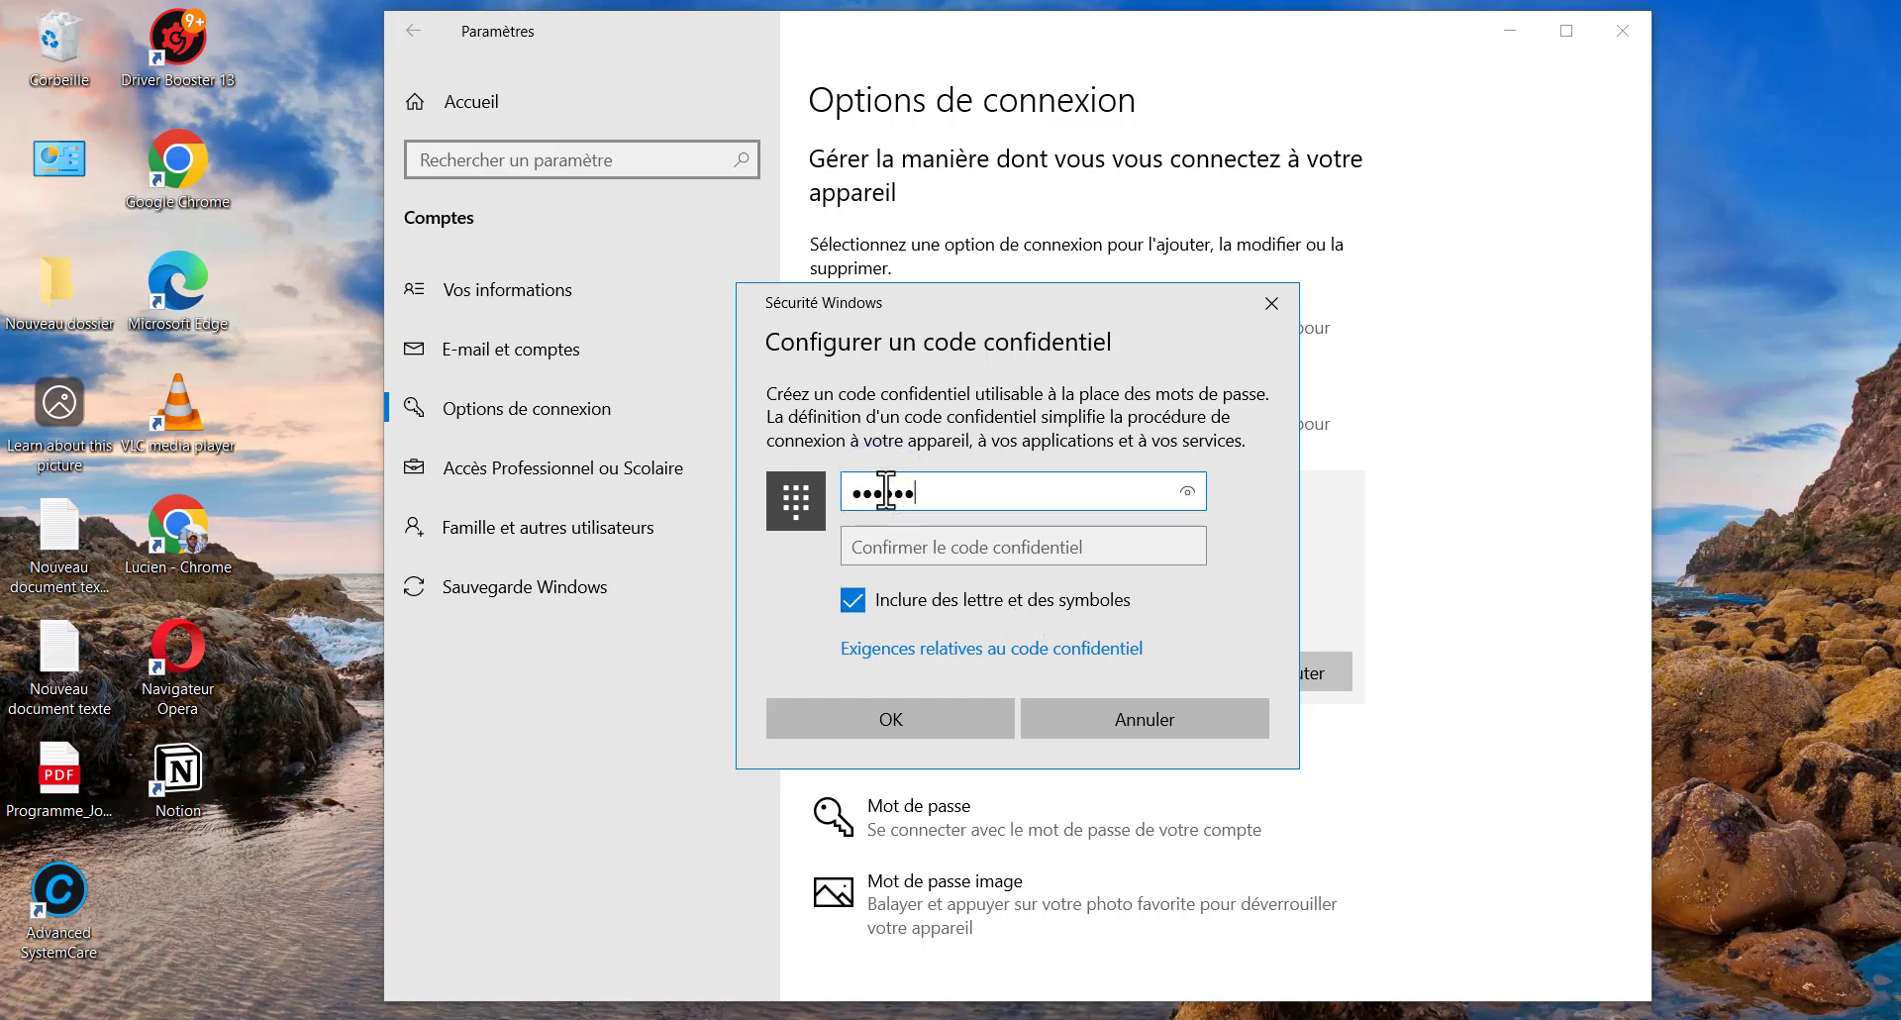
pyautogui.write('••')
pyautogui.press('Tab')
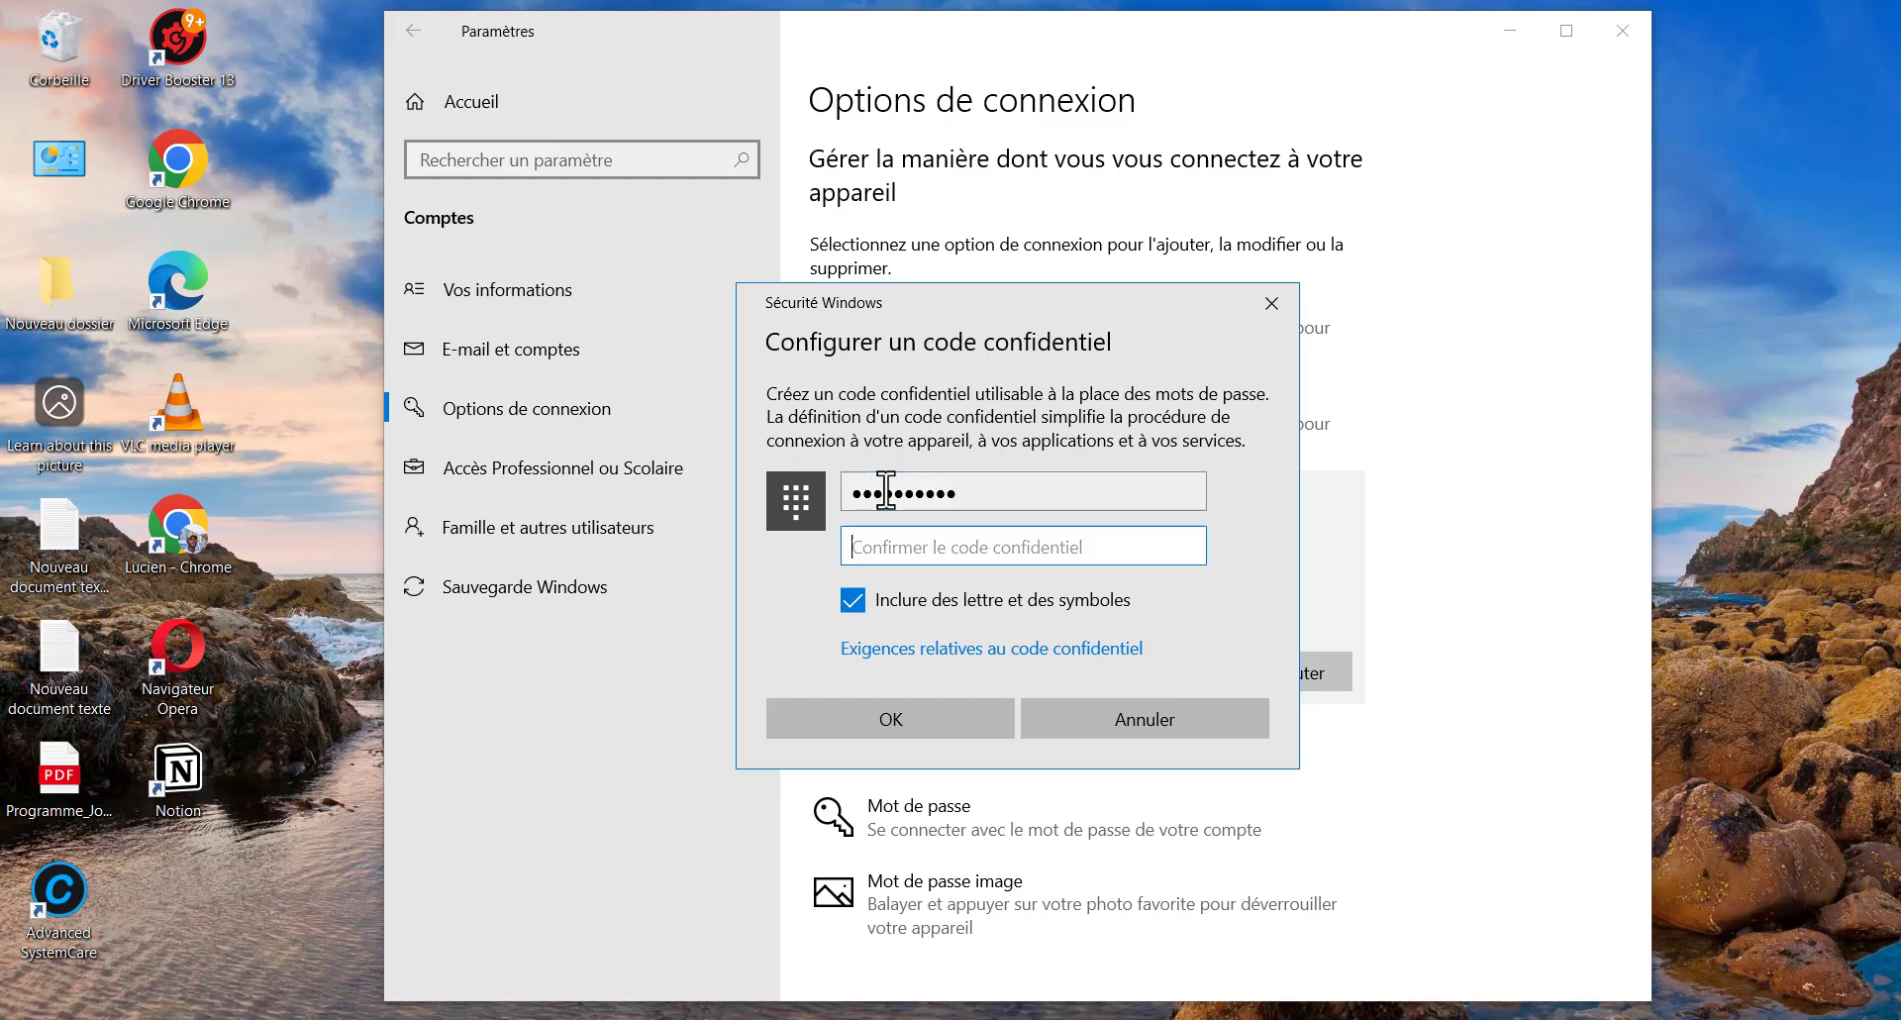
pyautogui.write('••••••••')
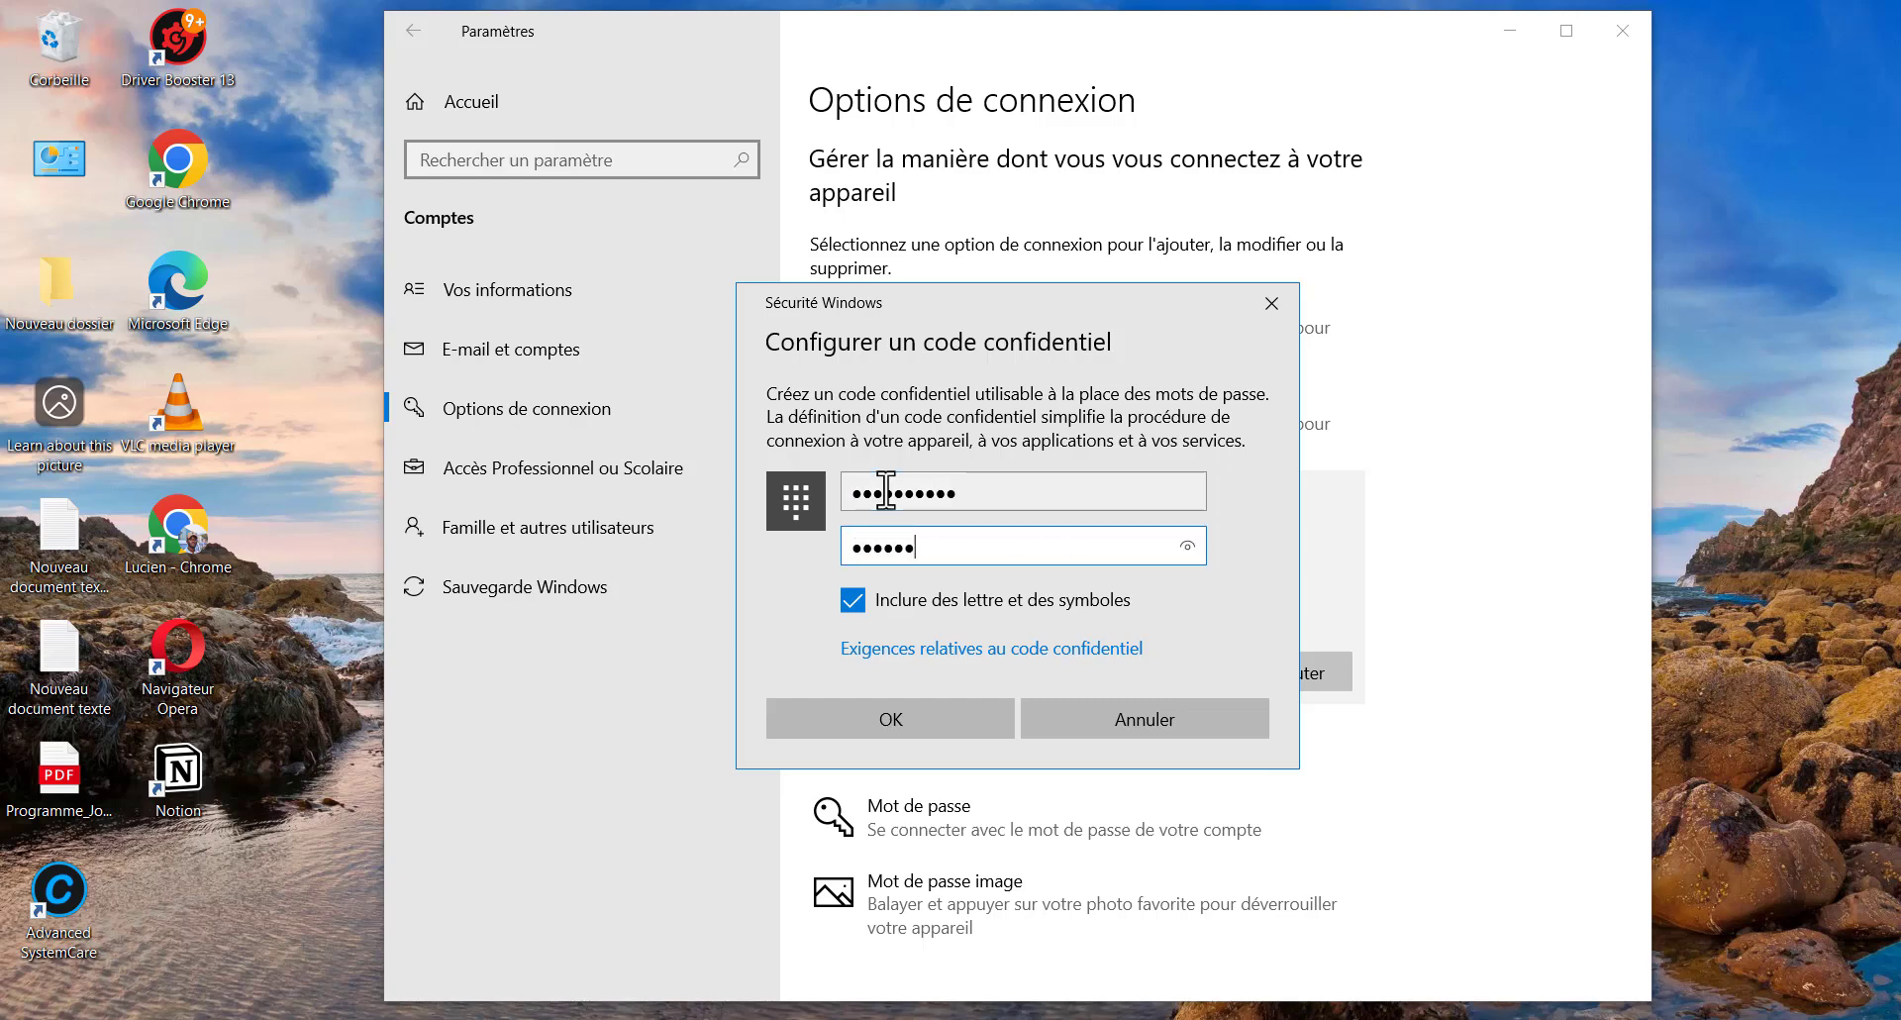
pyautogui.write('••')
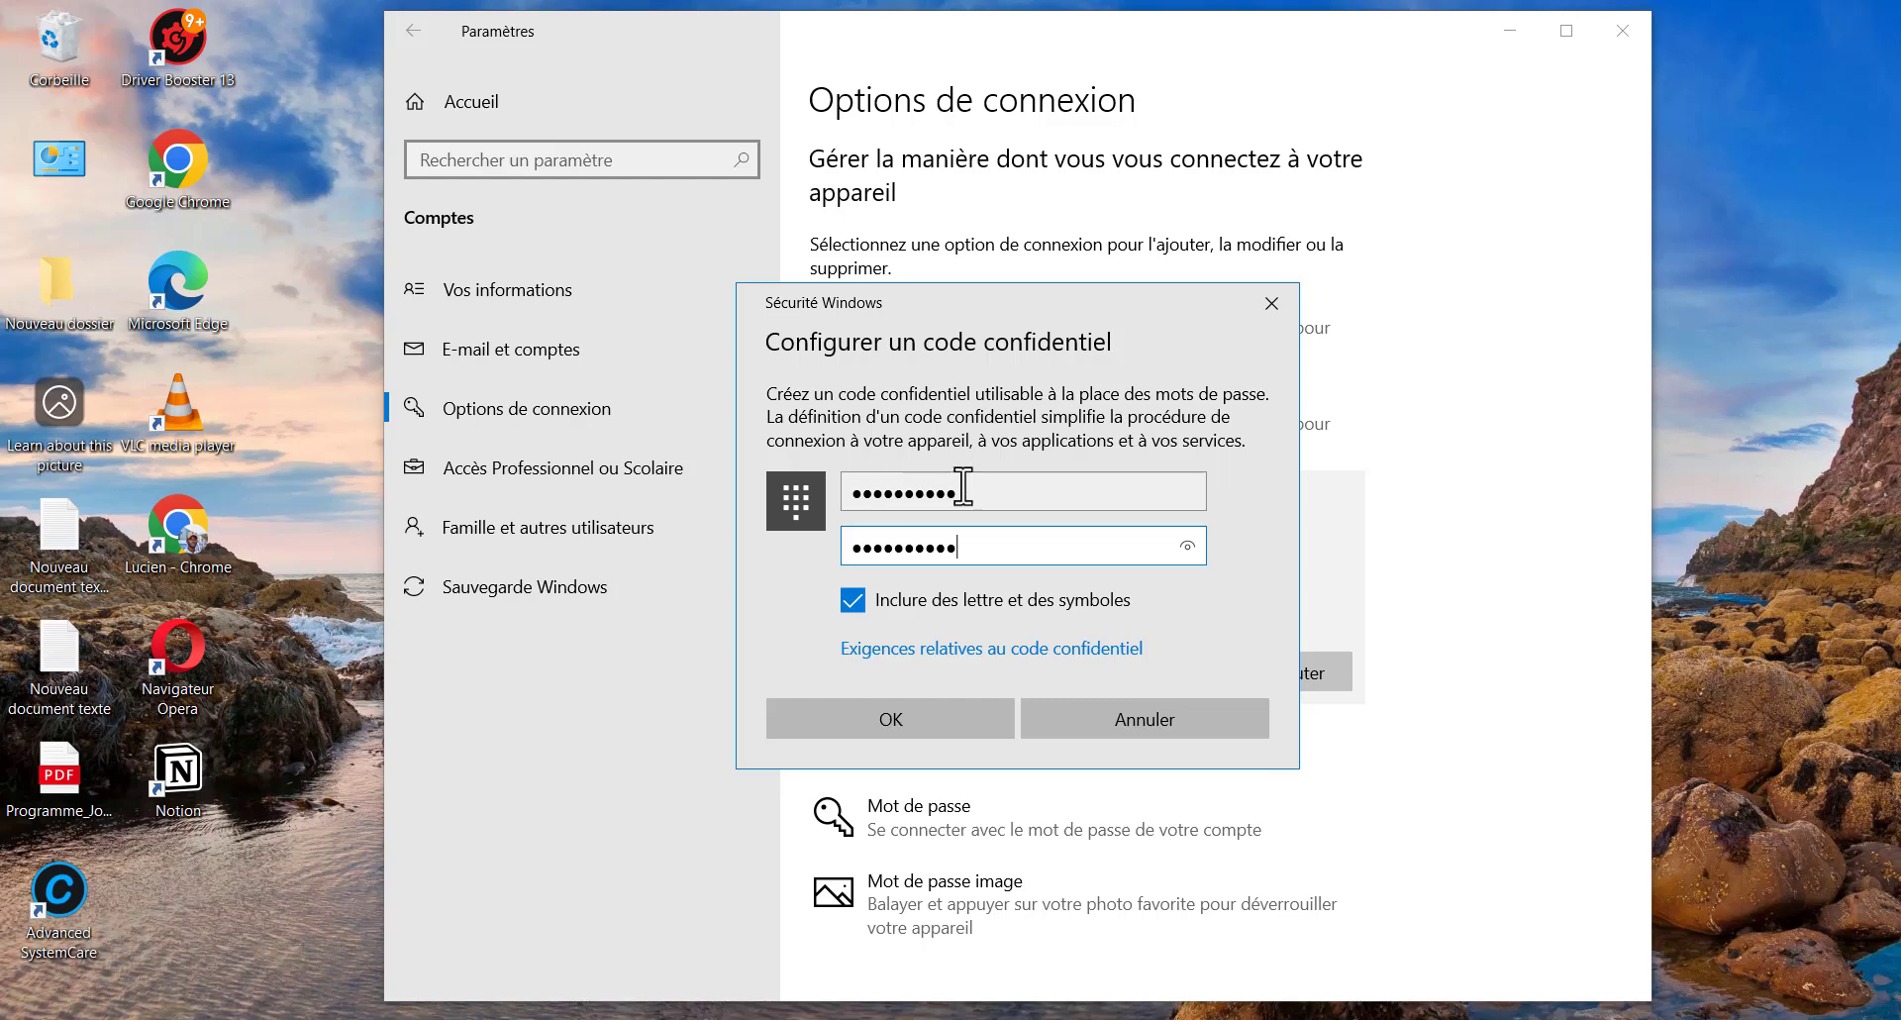
pyautogui.click(911, 737)
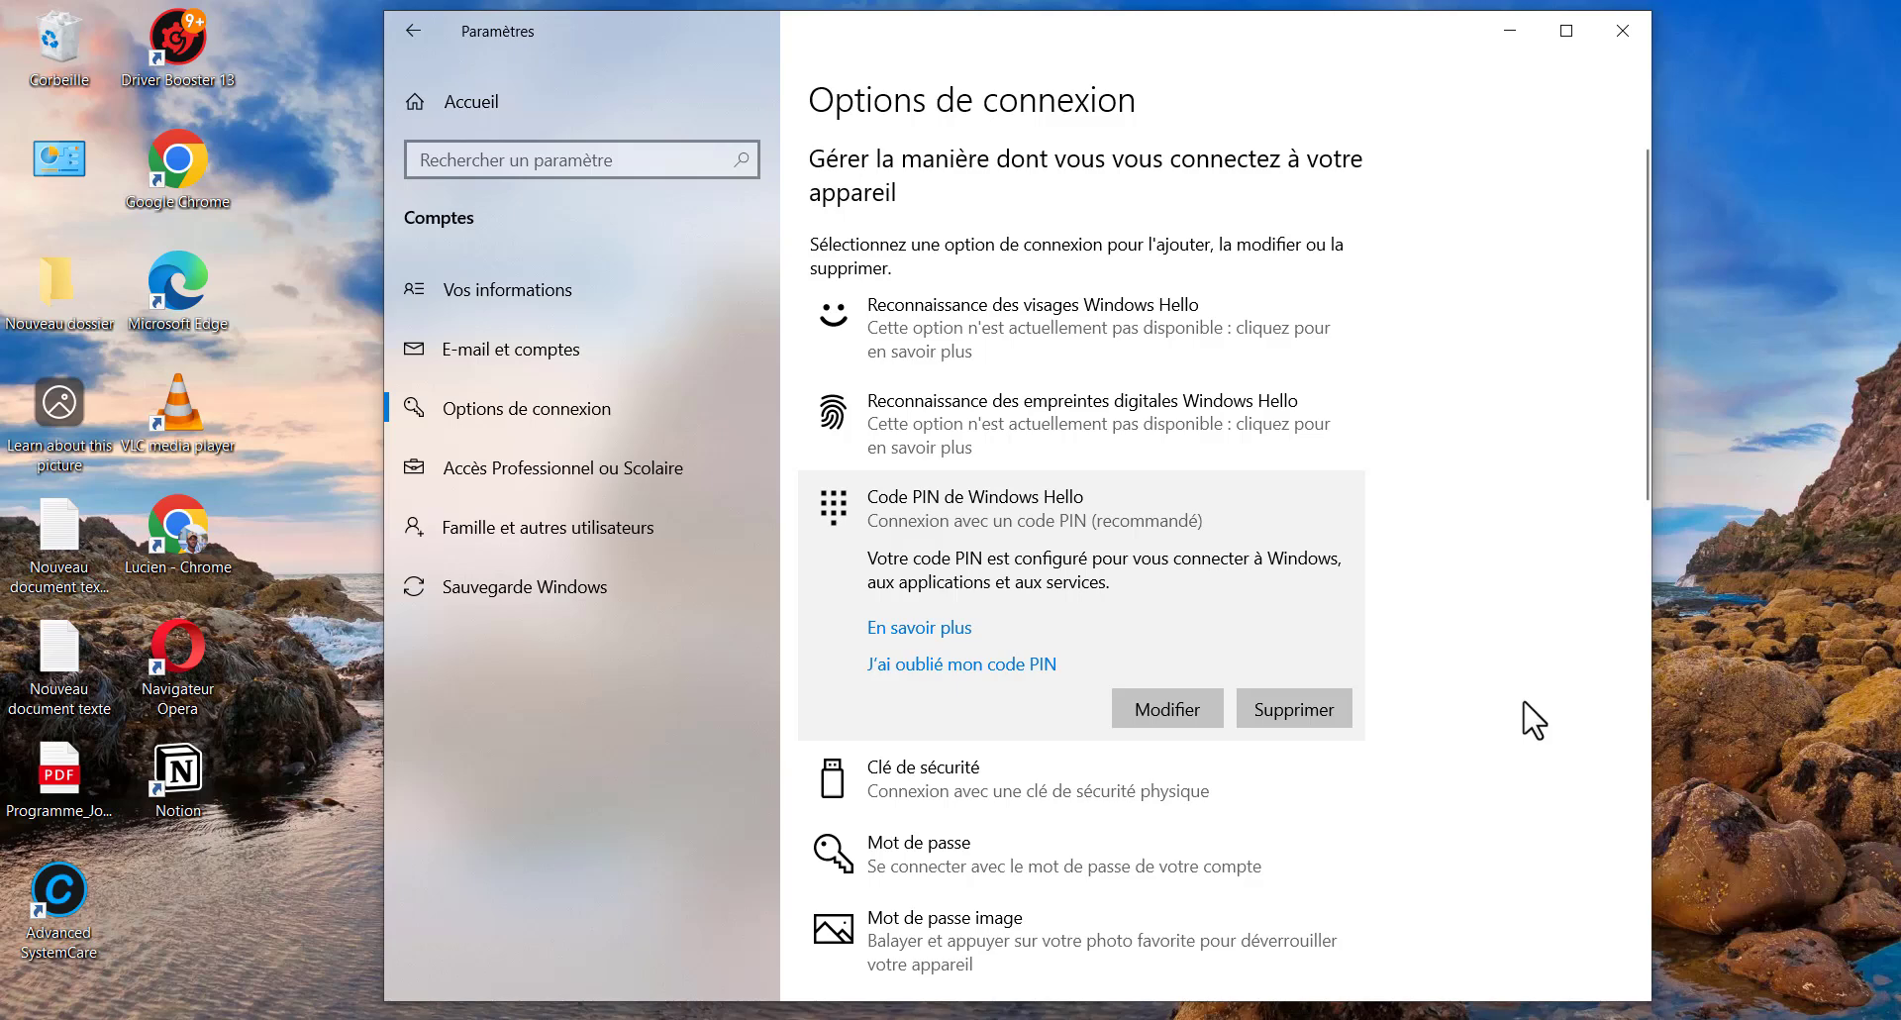
# Expand the Mot de passe sign-in option to review it, then close Settings
pyautogui.scroll(-1, 1534, 719)
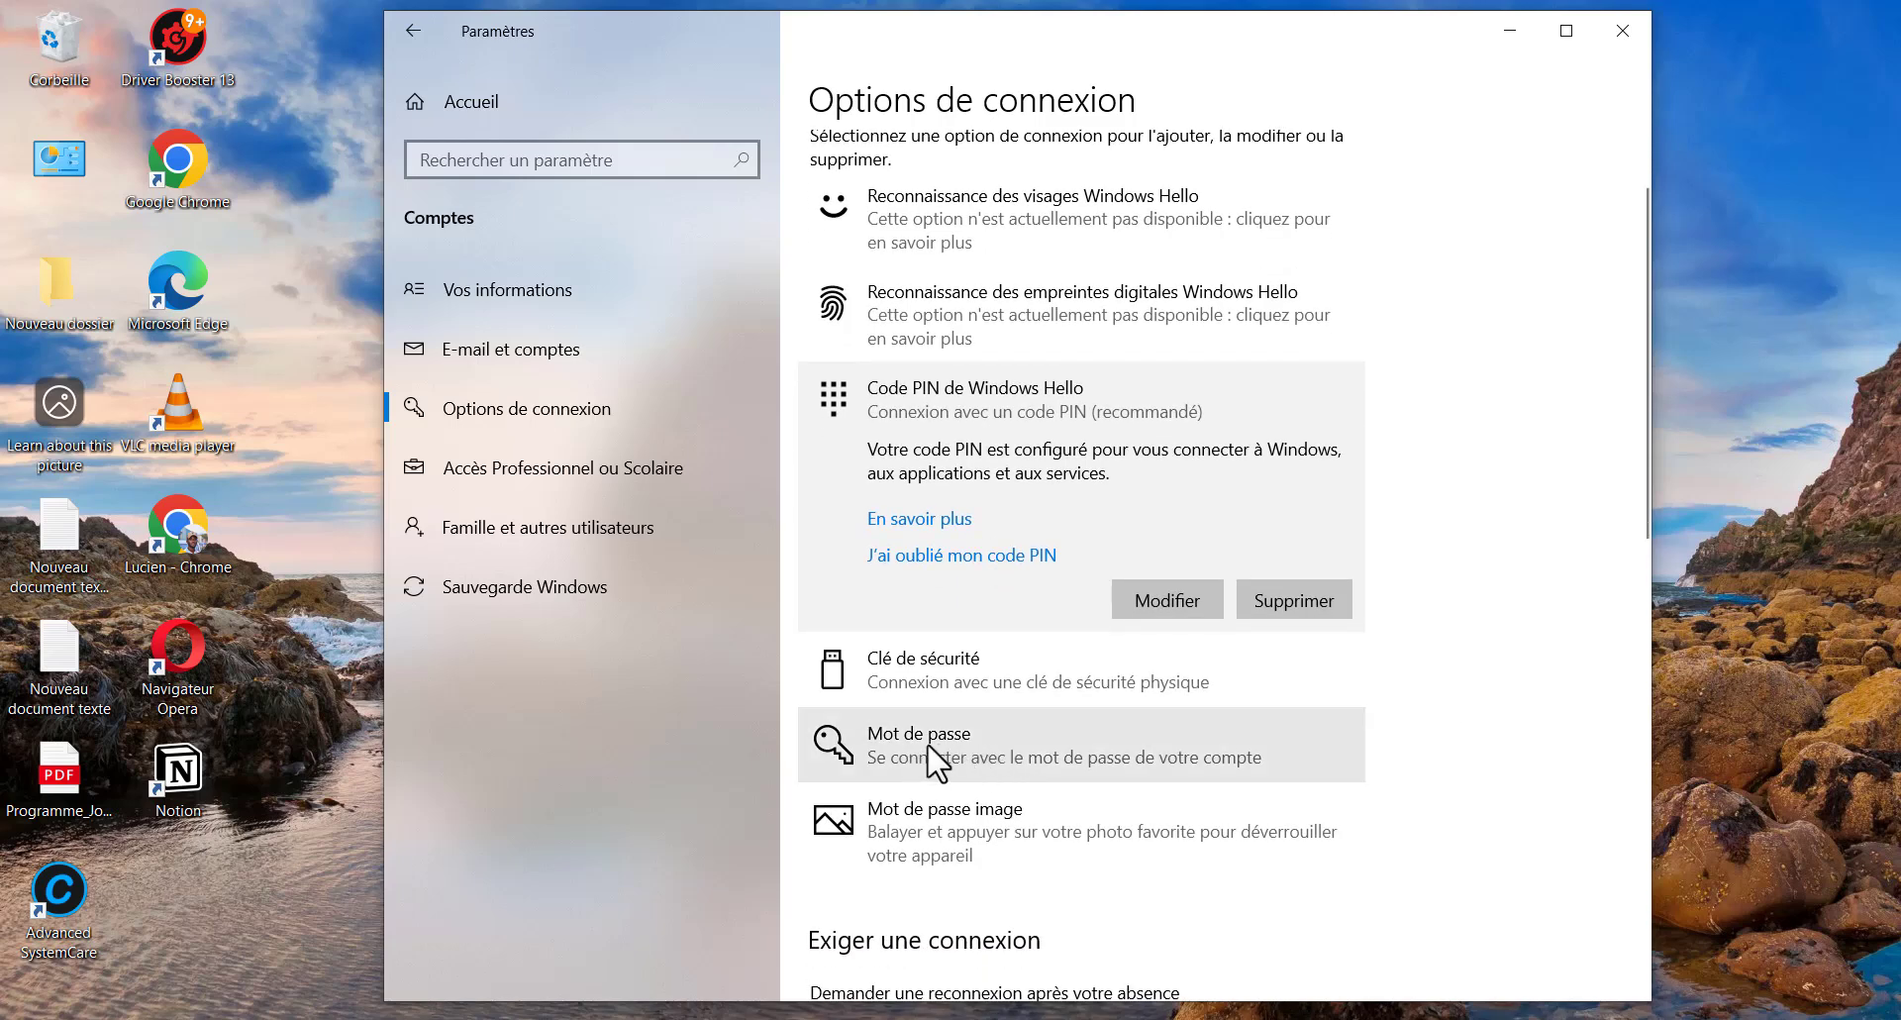
pyautogui.click(1077, 748)
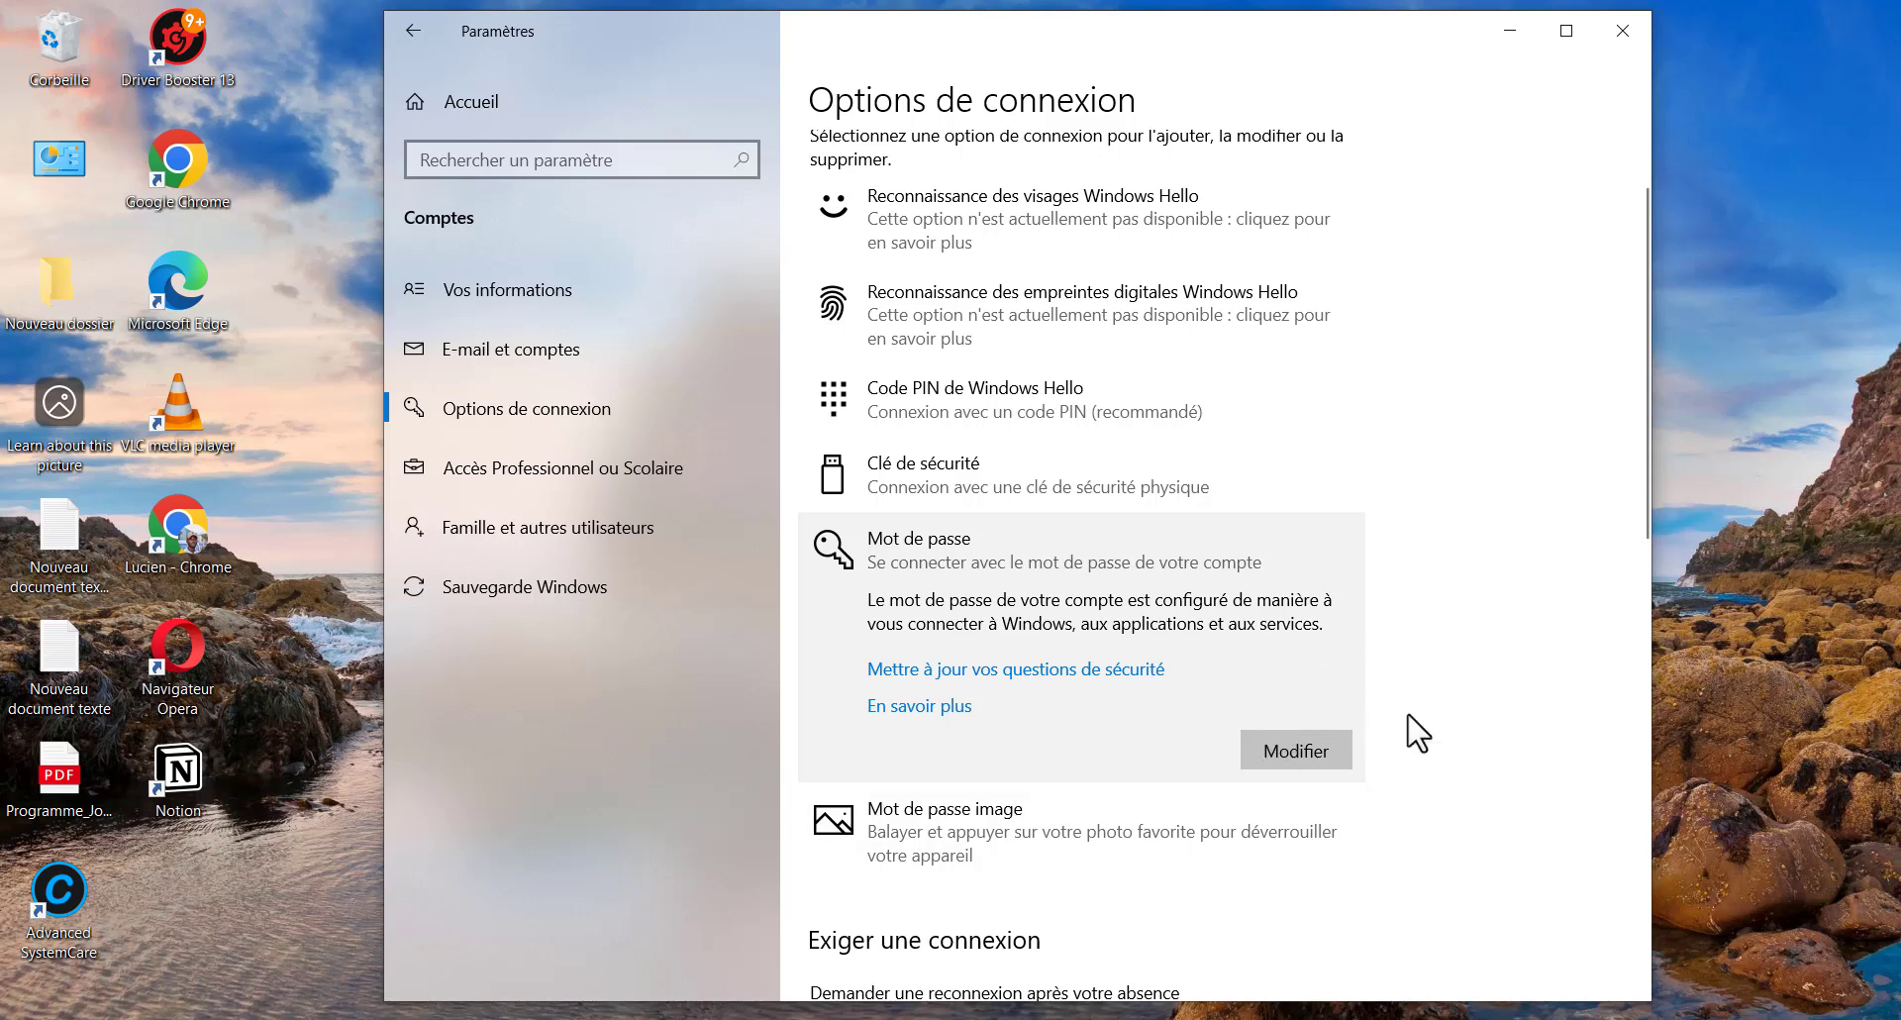
pyautogui.click(1621, 37)
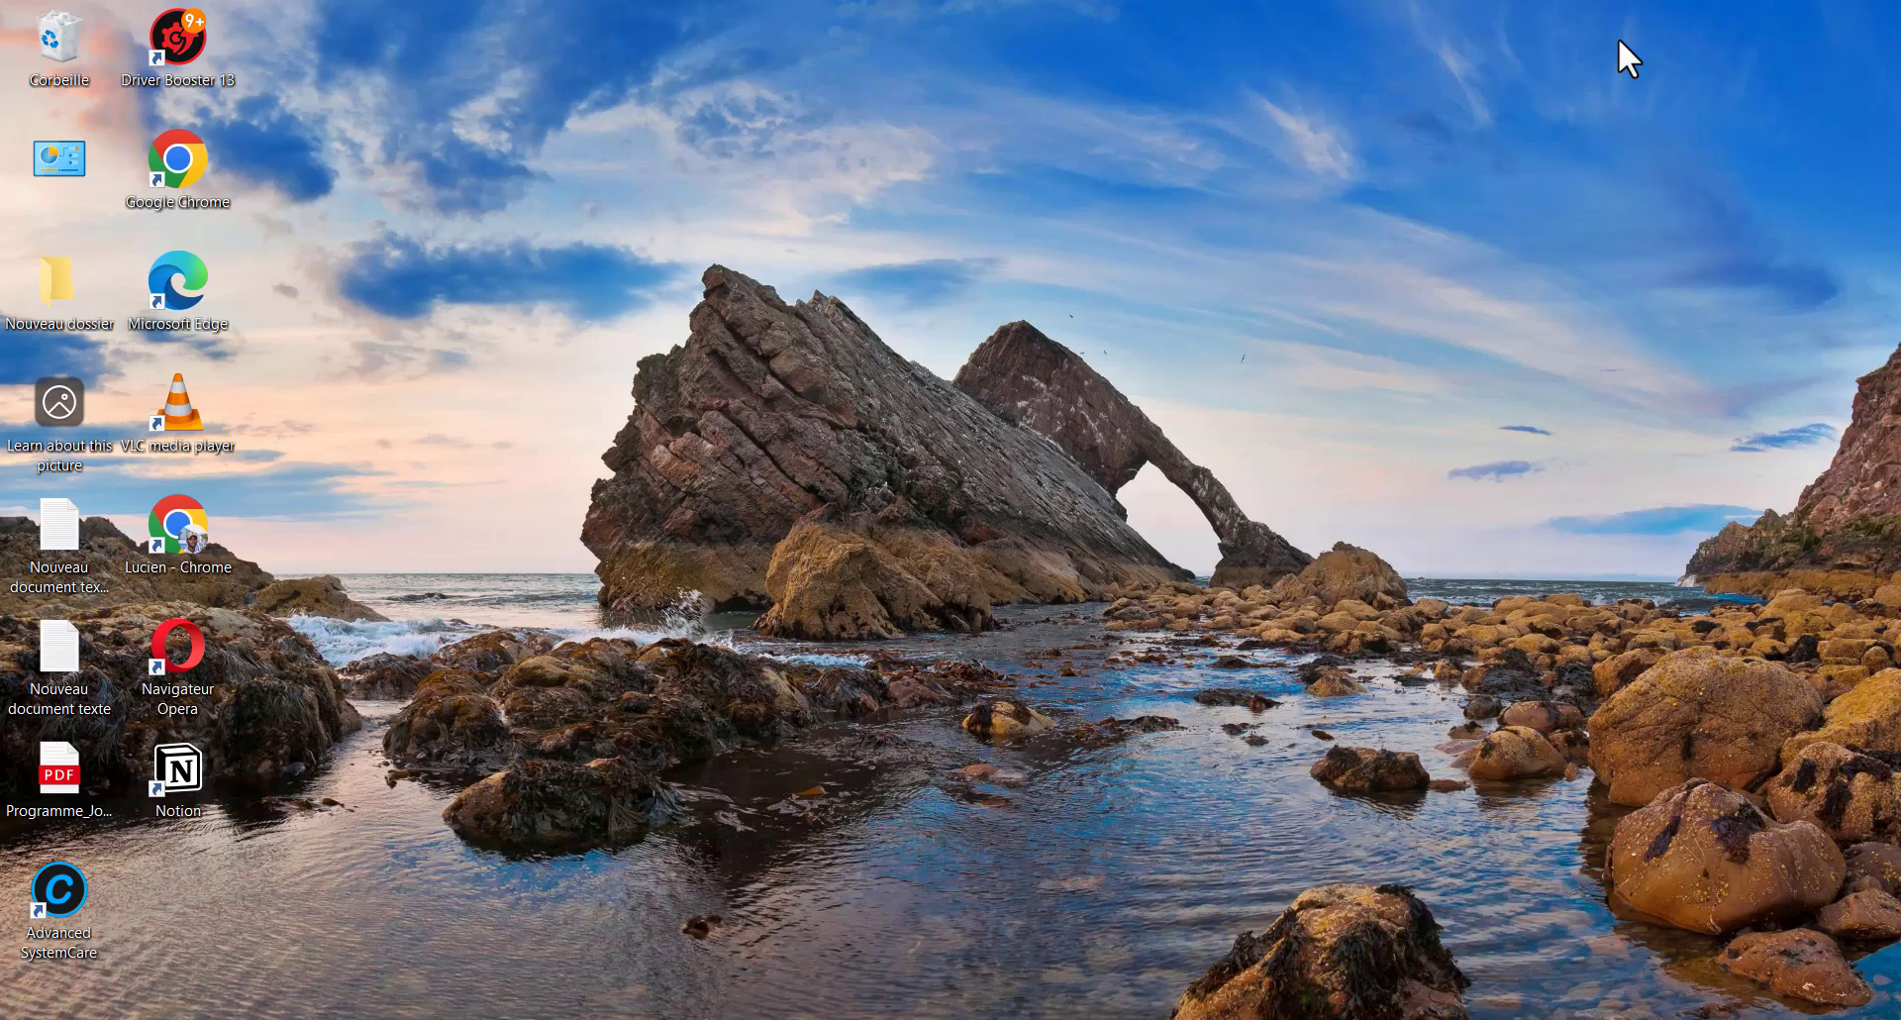
# Reopen Settings on the Système Écran page showing 125% scaling and 1920 × 1080 resolution
pyautogui.press('super+i')
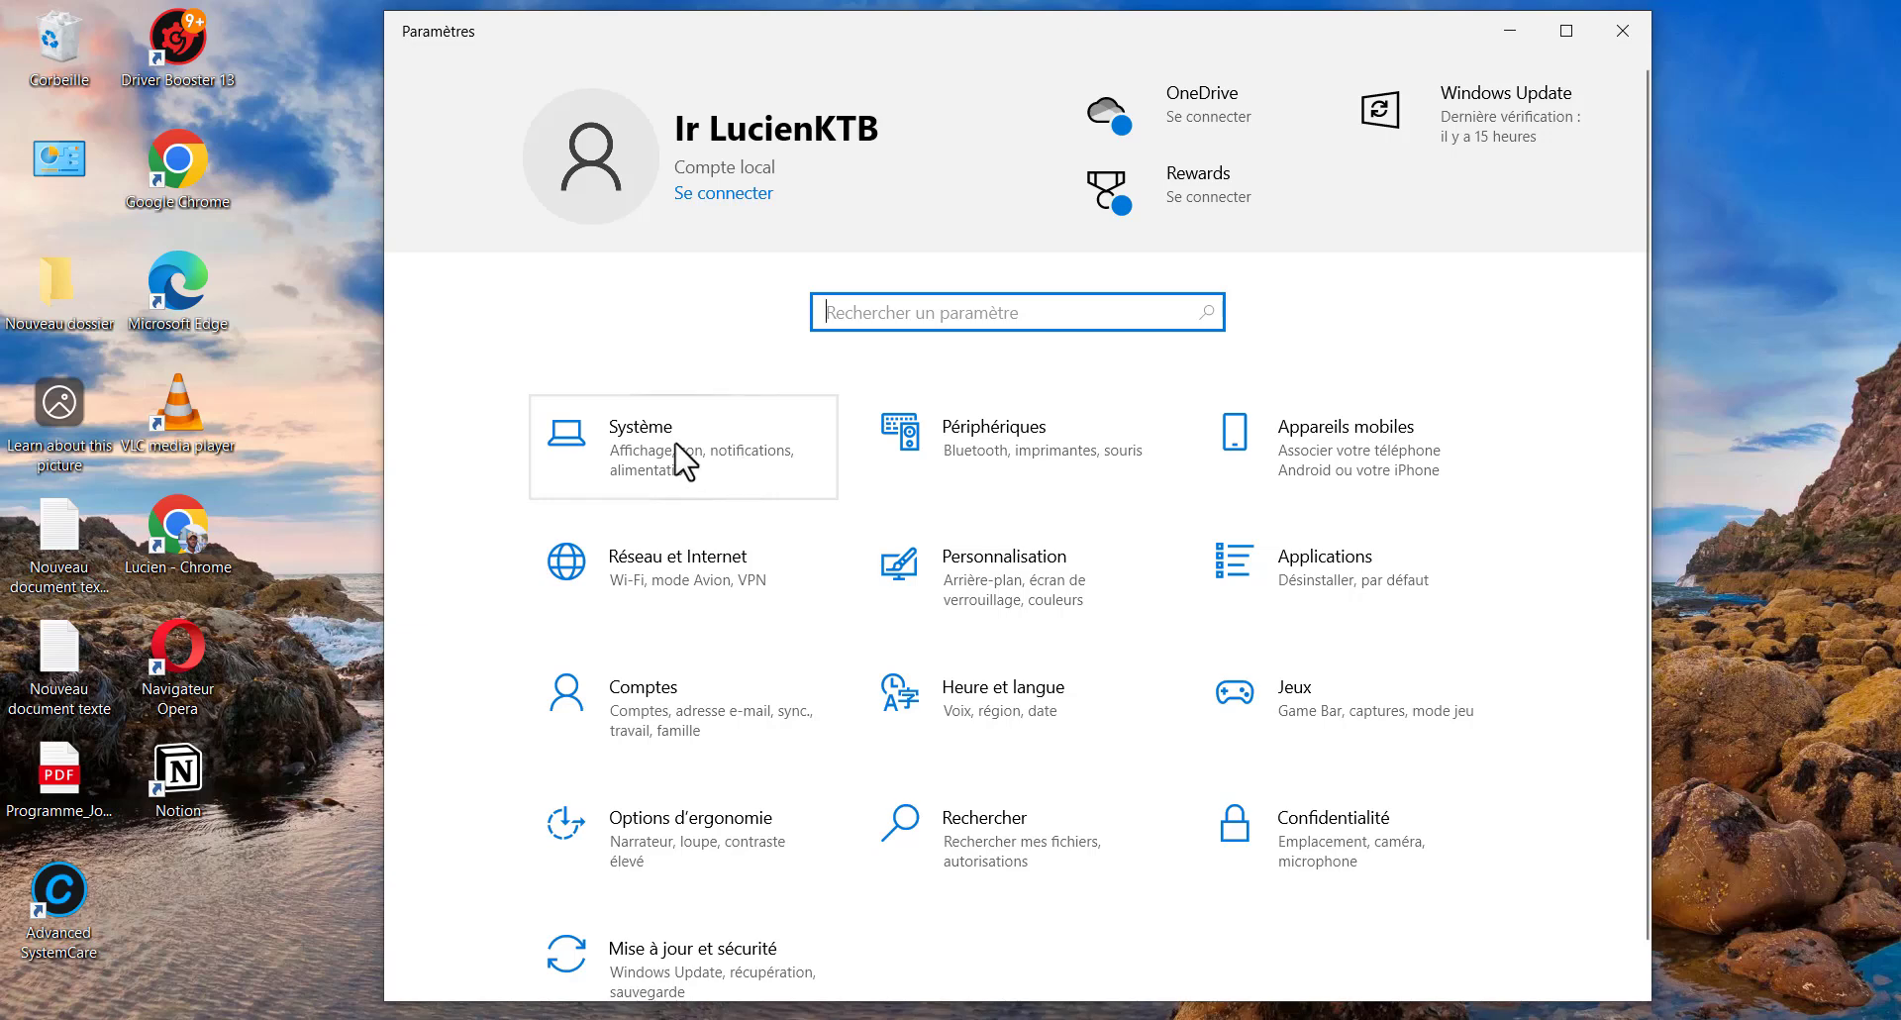
pyautogui.click(679, 454)
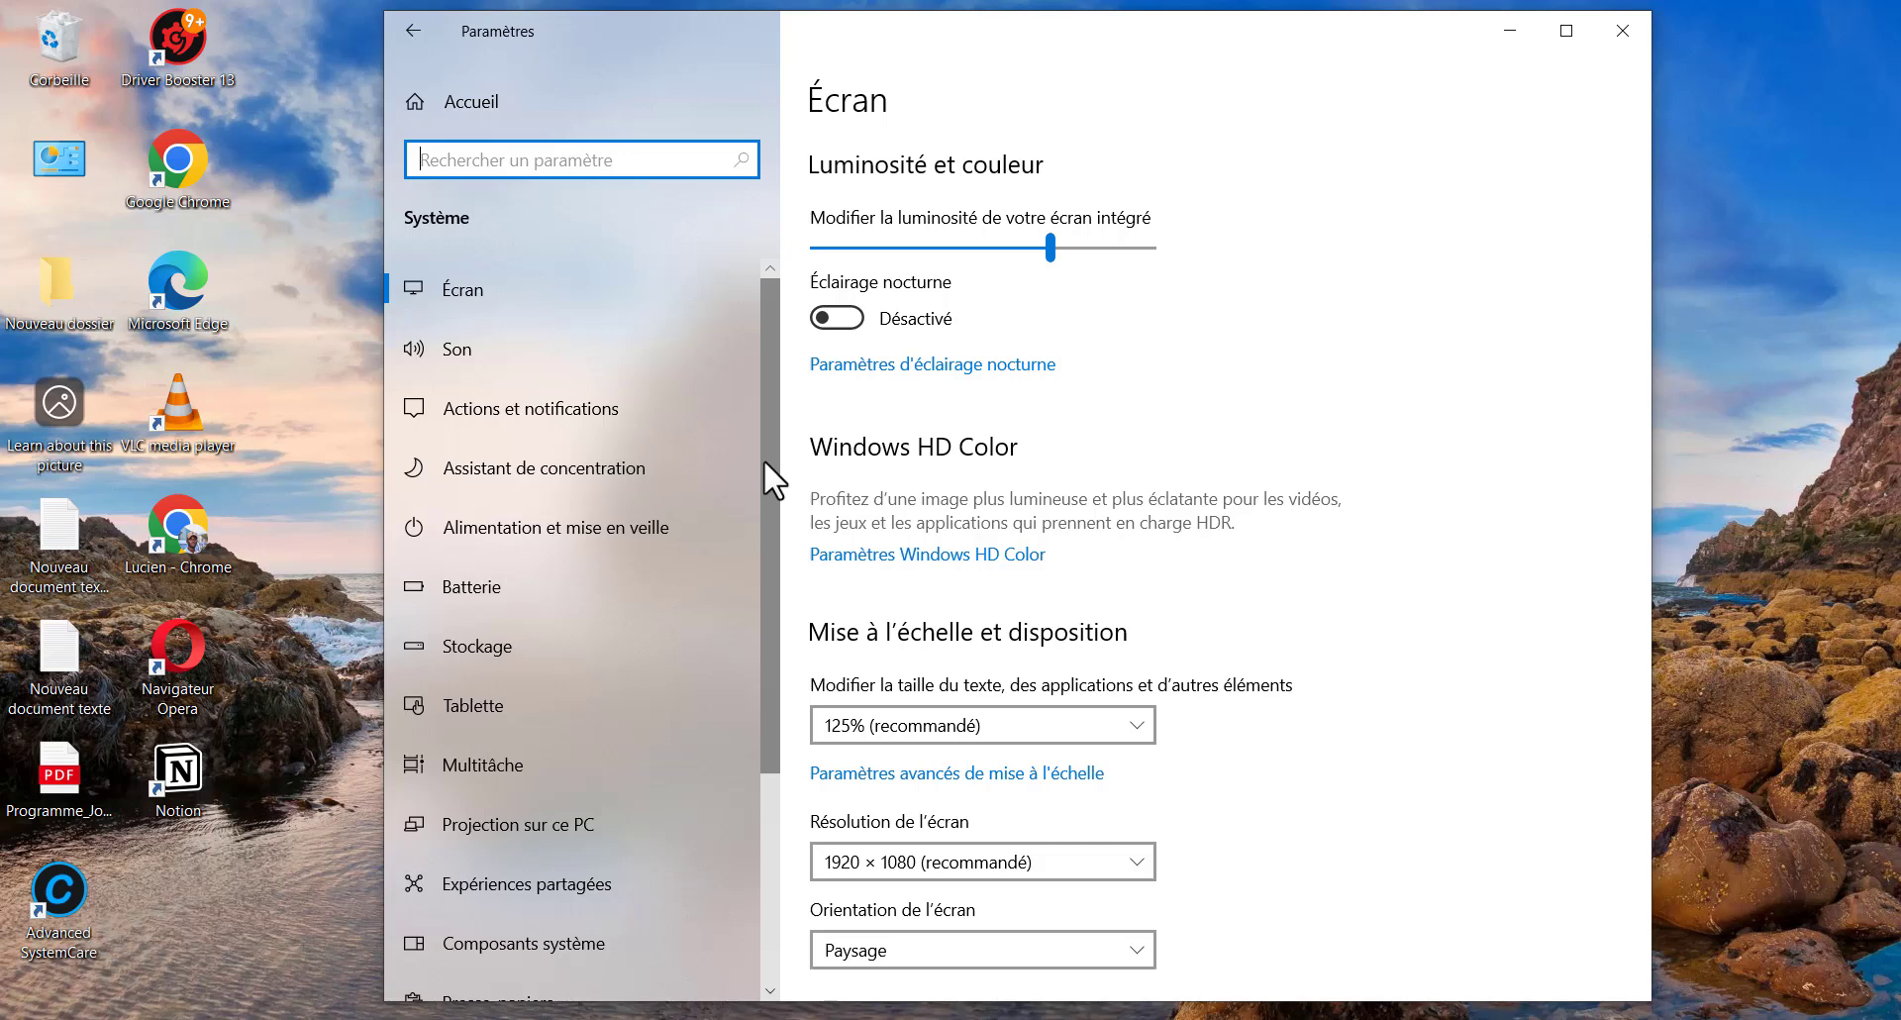
pyautogui.moveTo(770, 432); pyautogui.dragTo(770, 461)
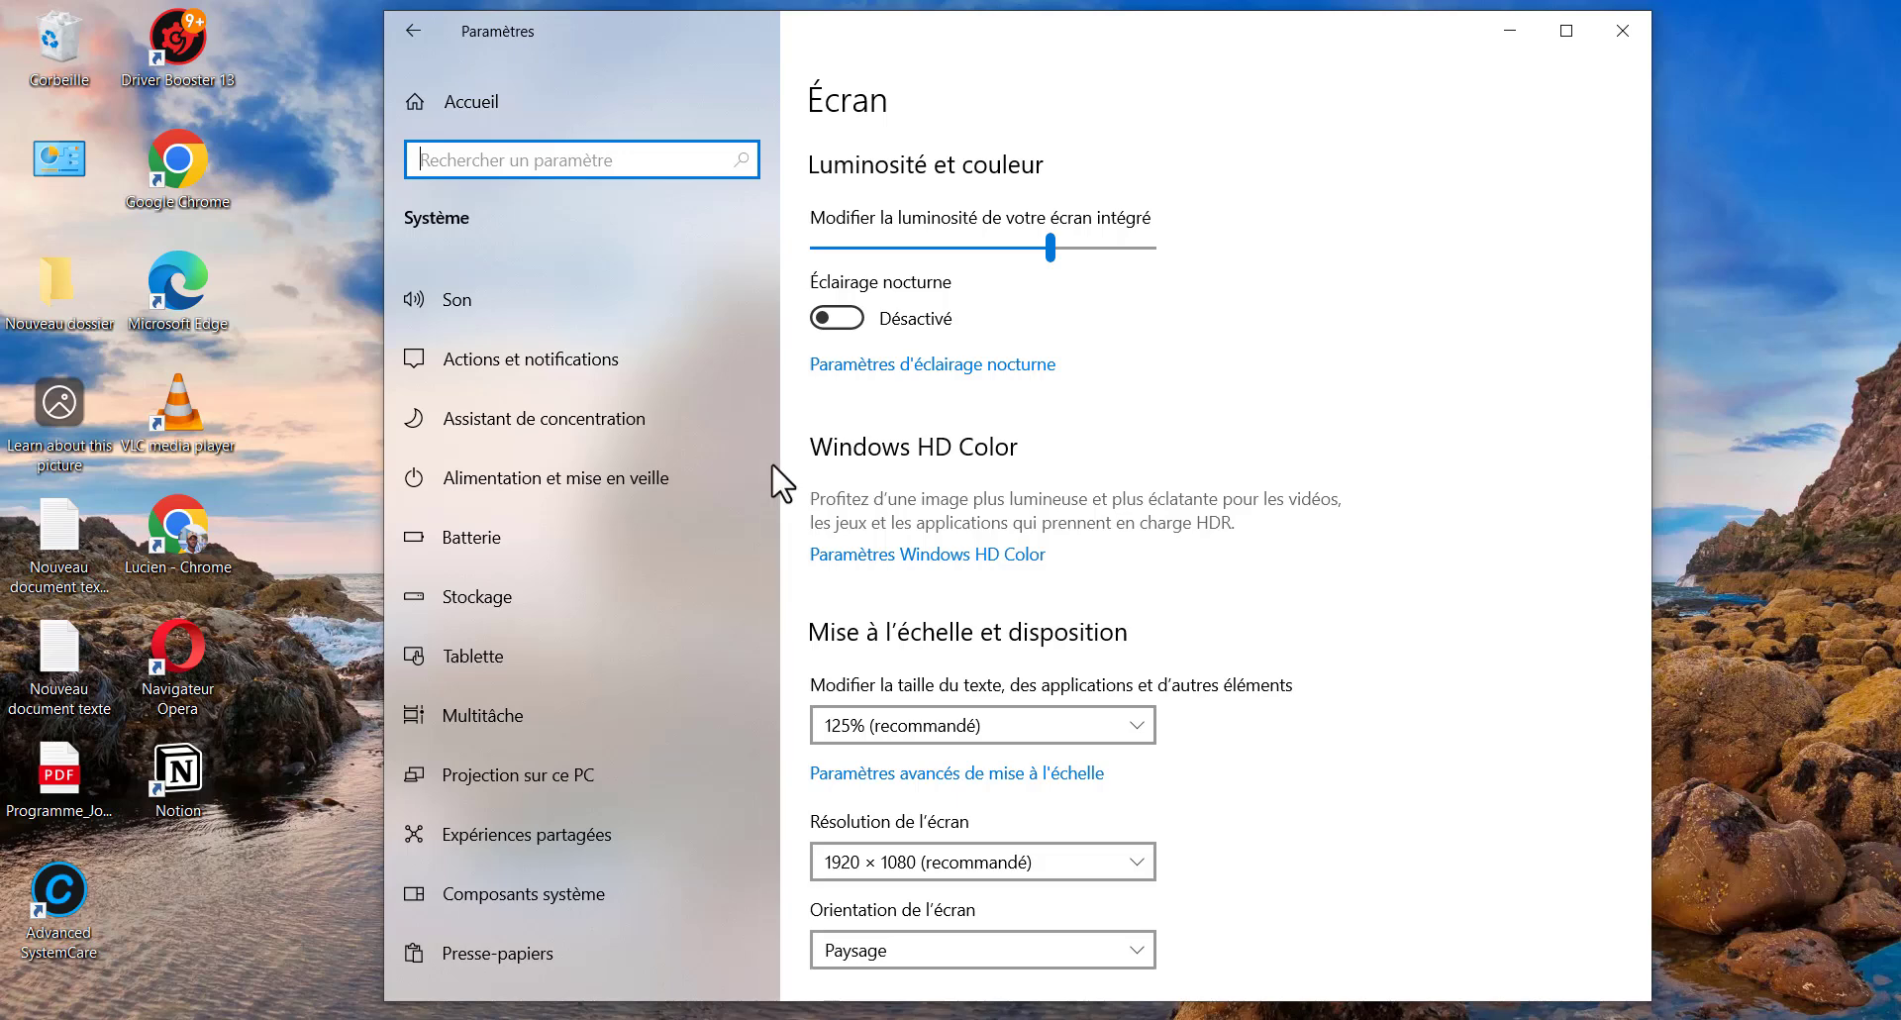
# On the Stockage page, switch Assistant de stockage to Activé; C: shows 41,7 Go used of 233 Go
pyautogui.click(517, 590)
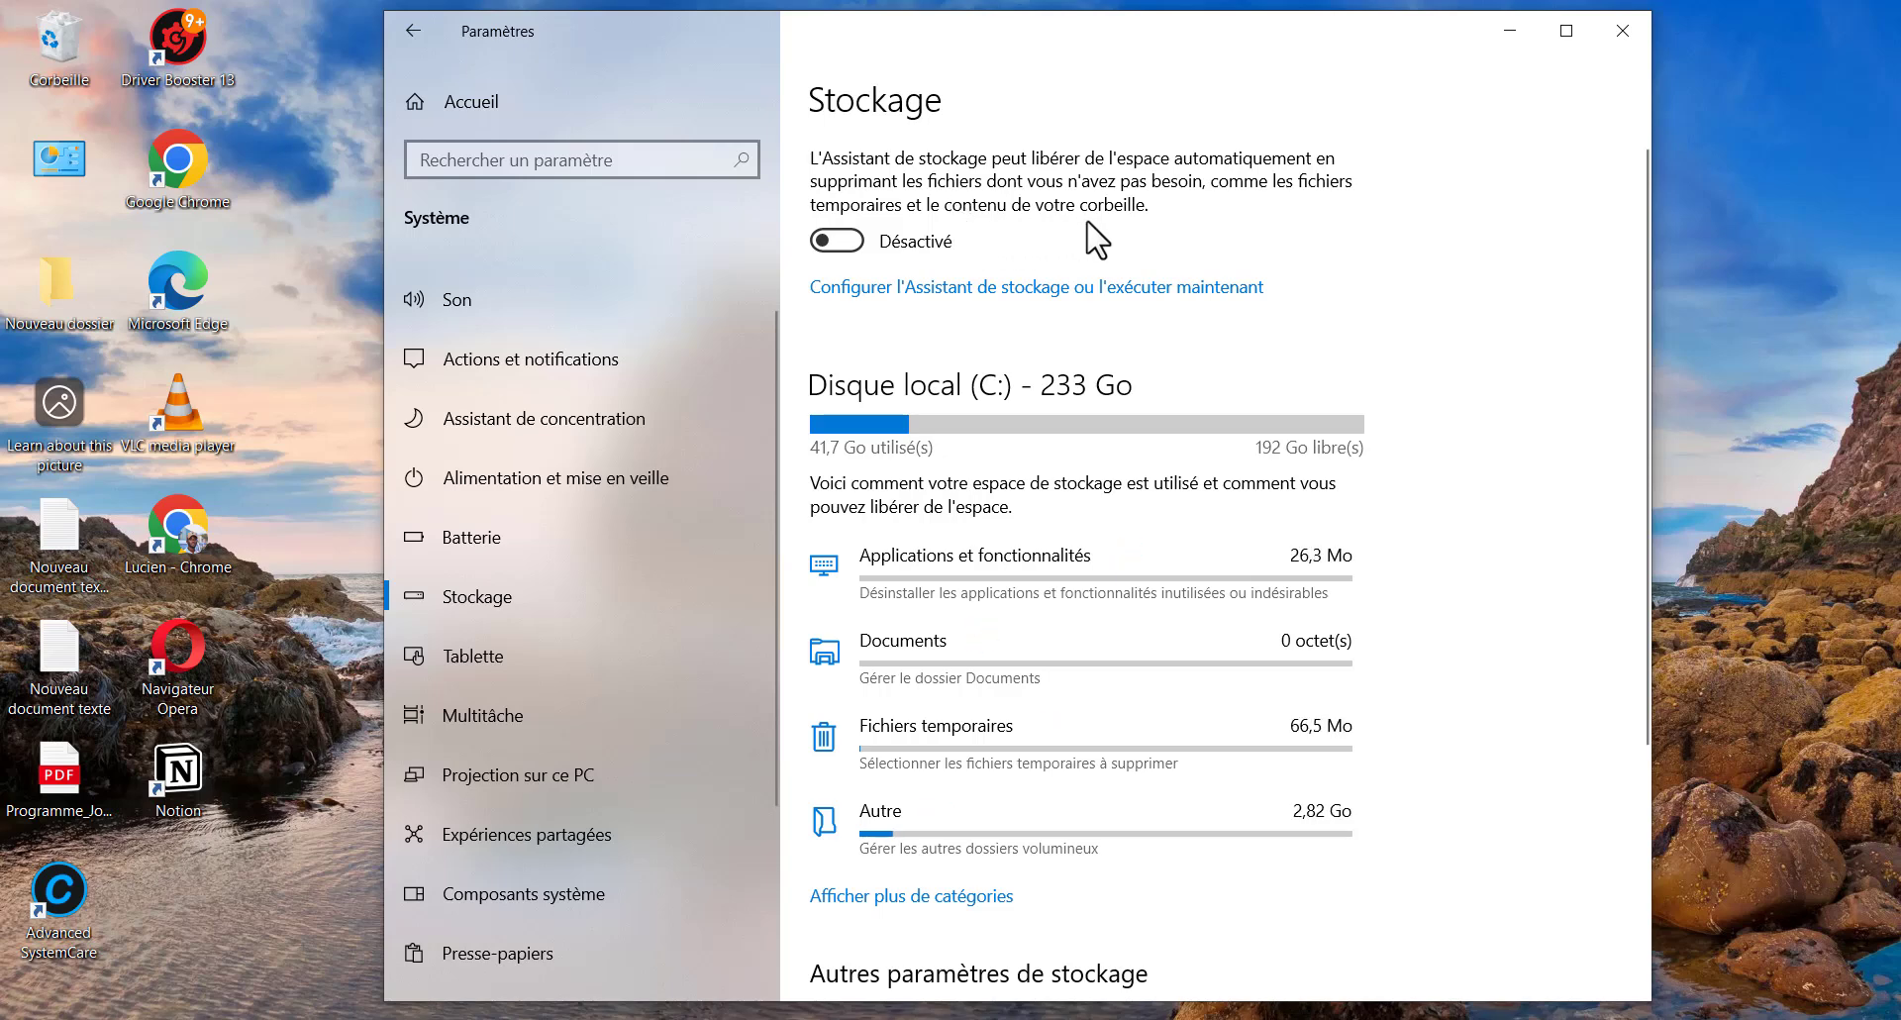
pyautogui.scroll(-4, 903, 693)
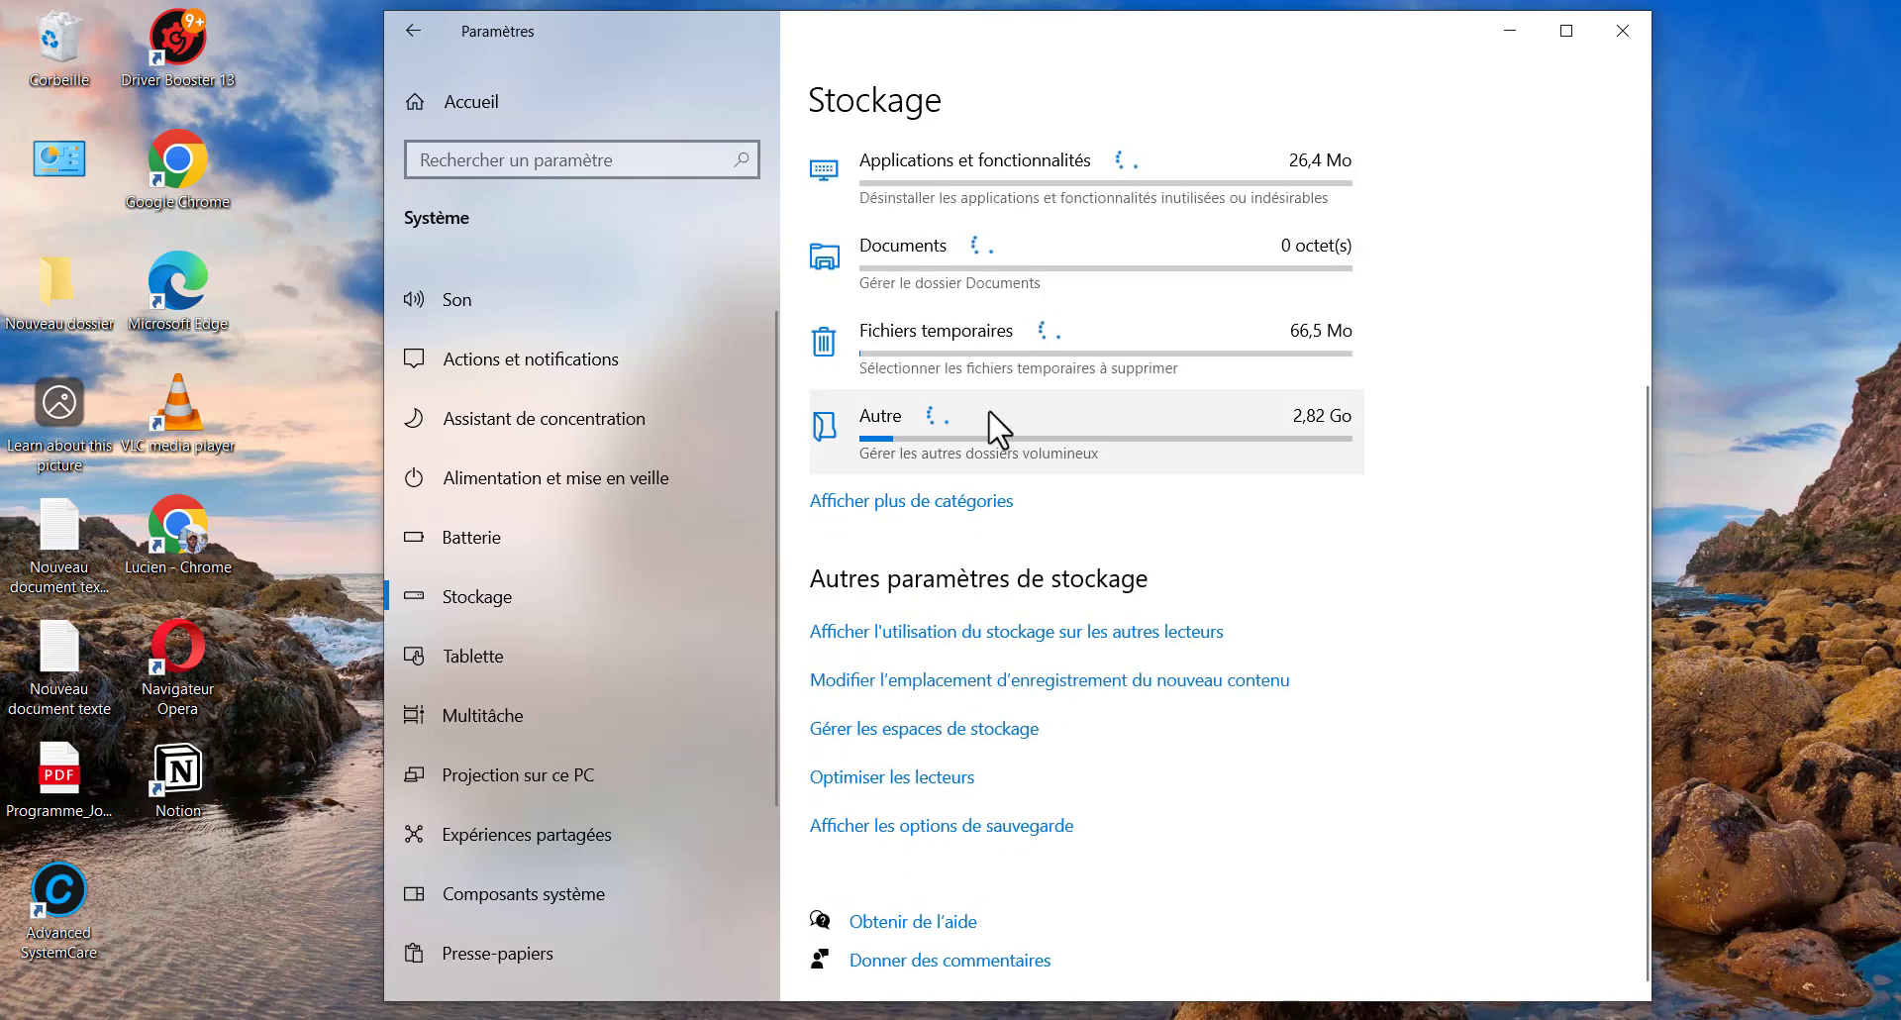
pyautogui.scroll(3, 997, 426)
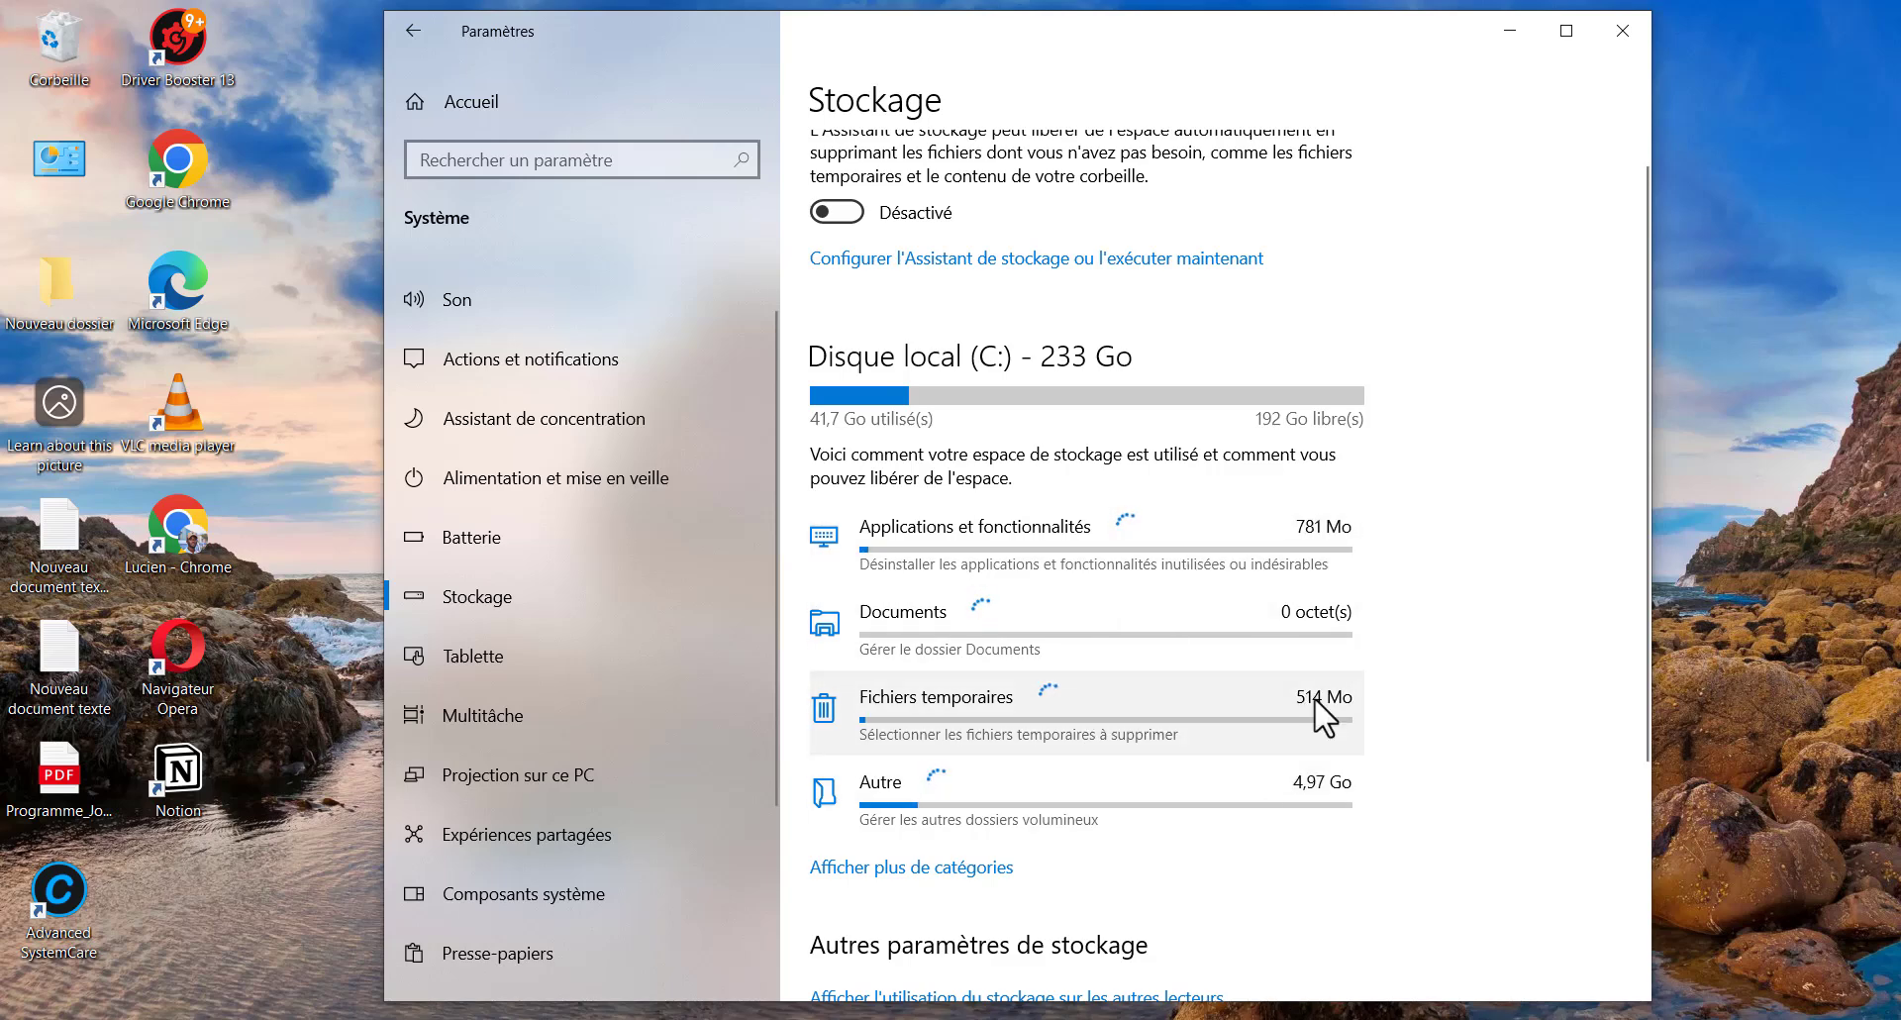
pyautogui.scroll(-3, 1271, 735)
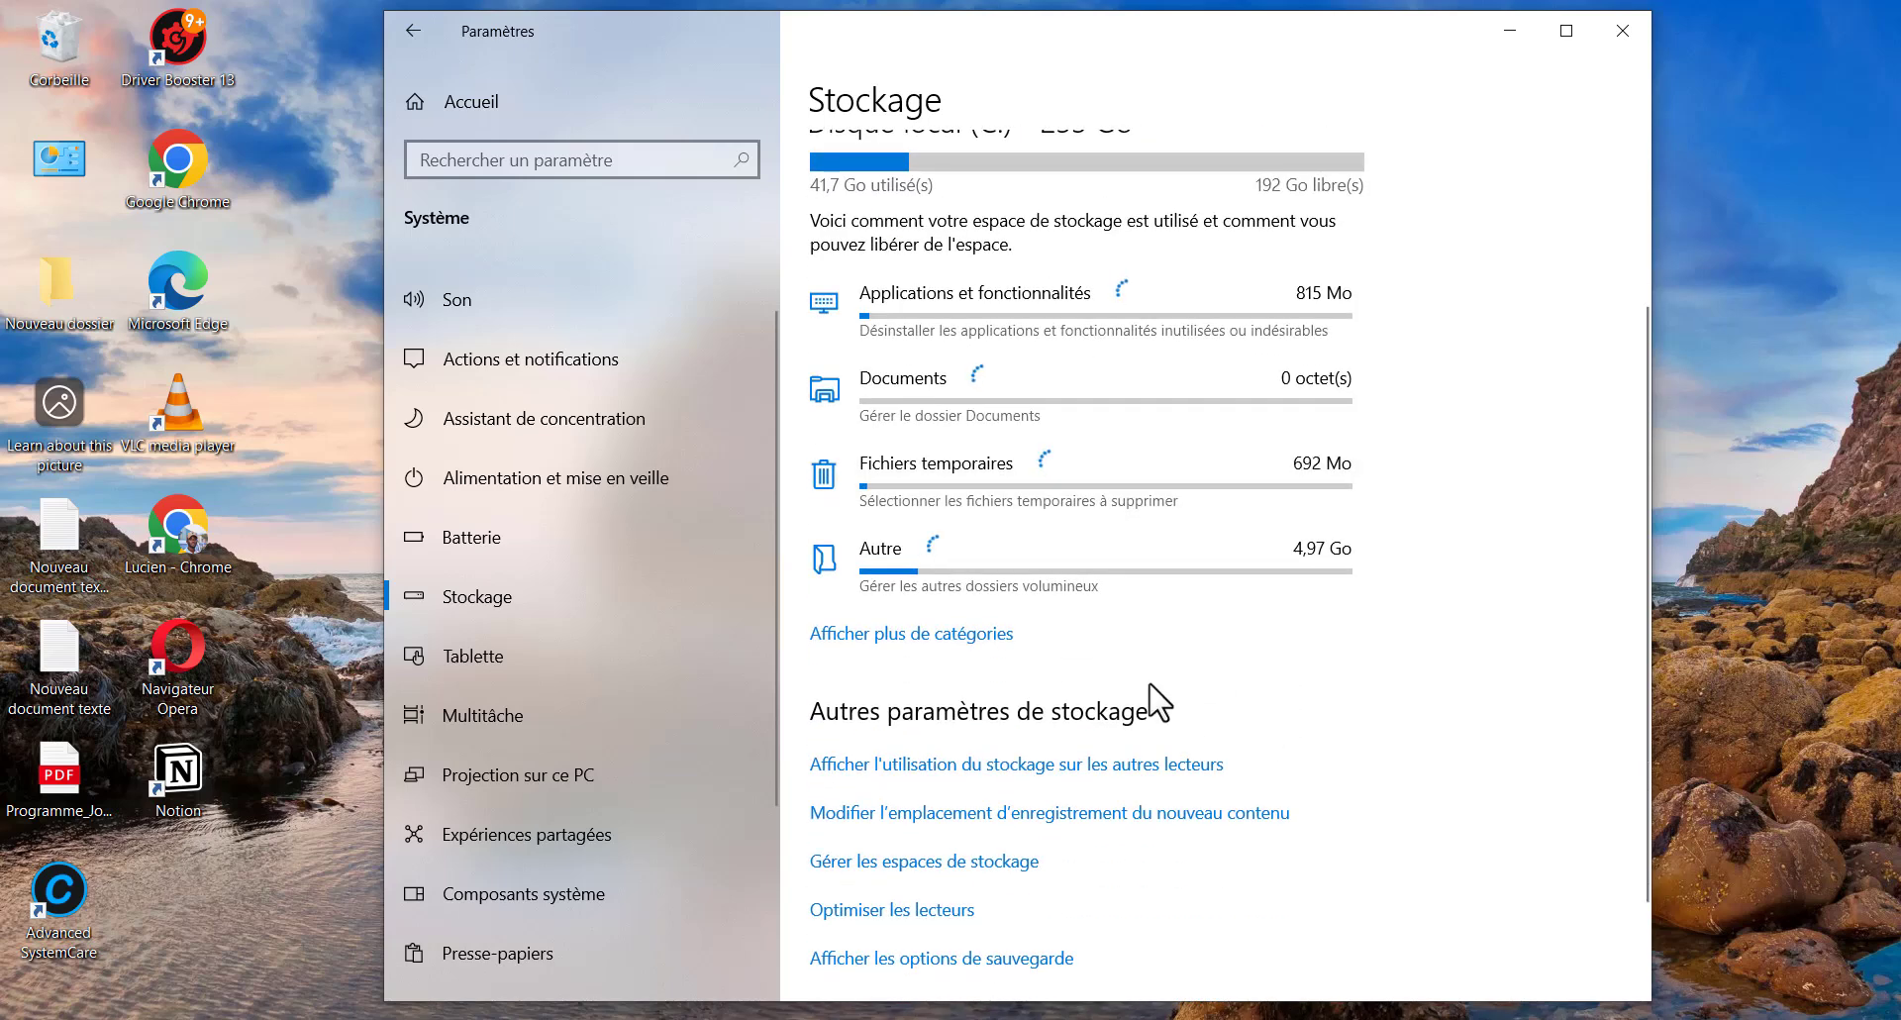
pyautogui.scroll(4, 1010, 539)
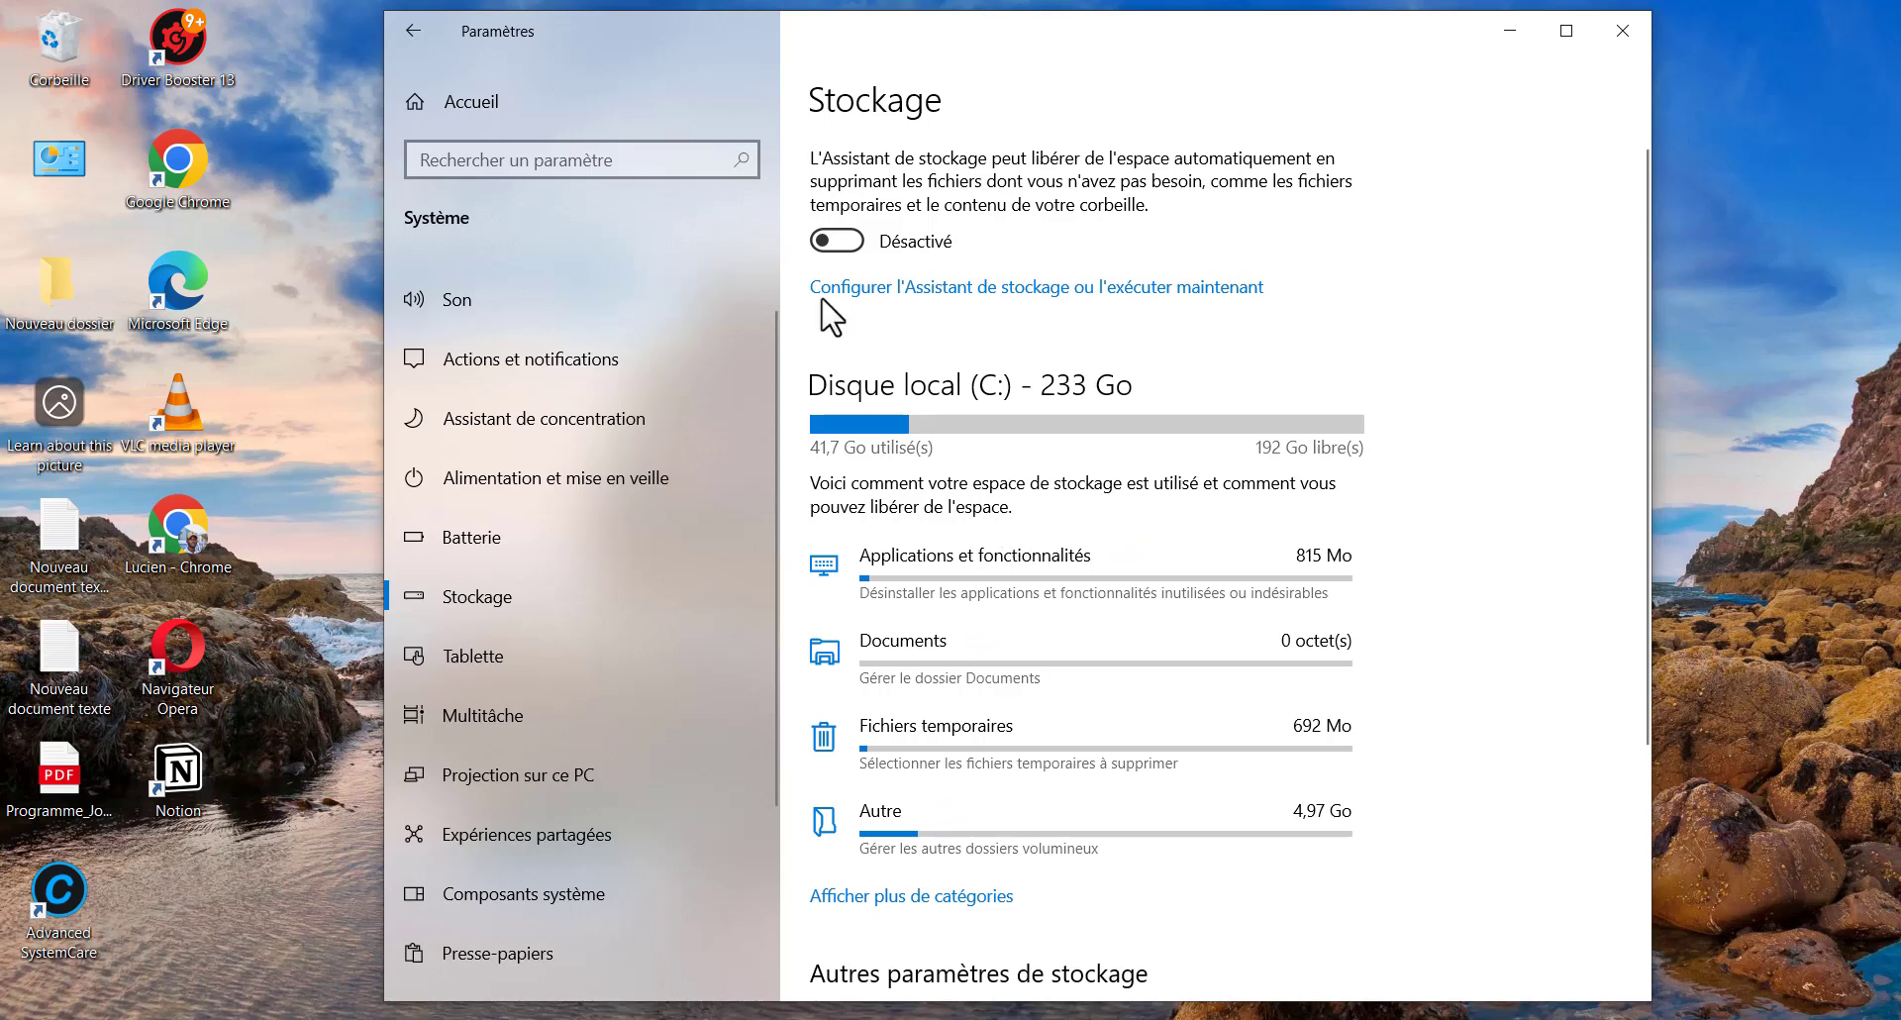
pyautogui.click(848, 247)
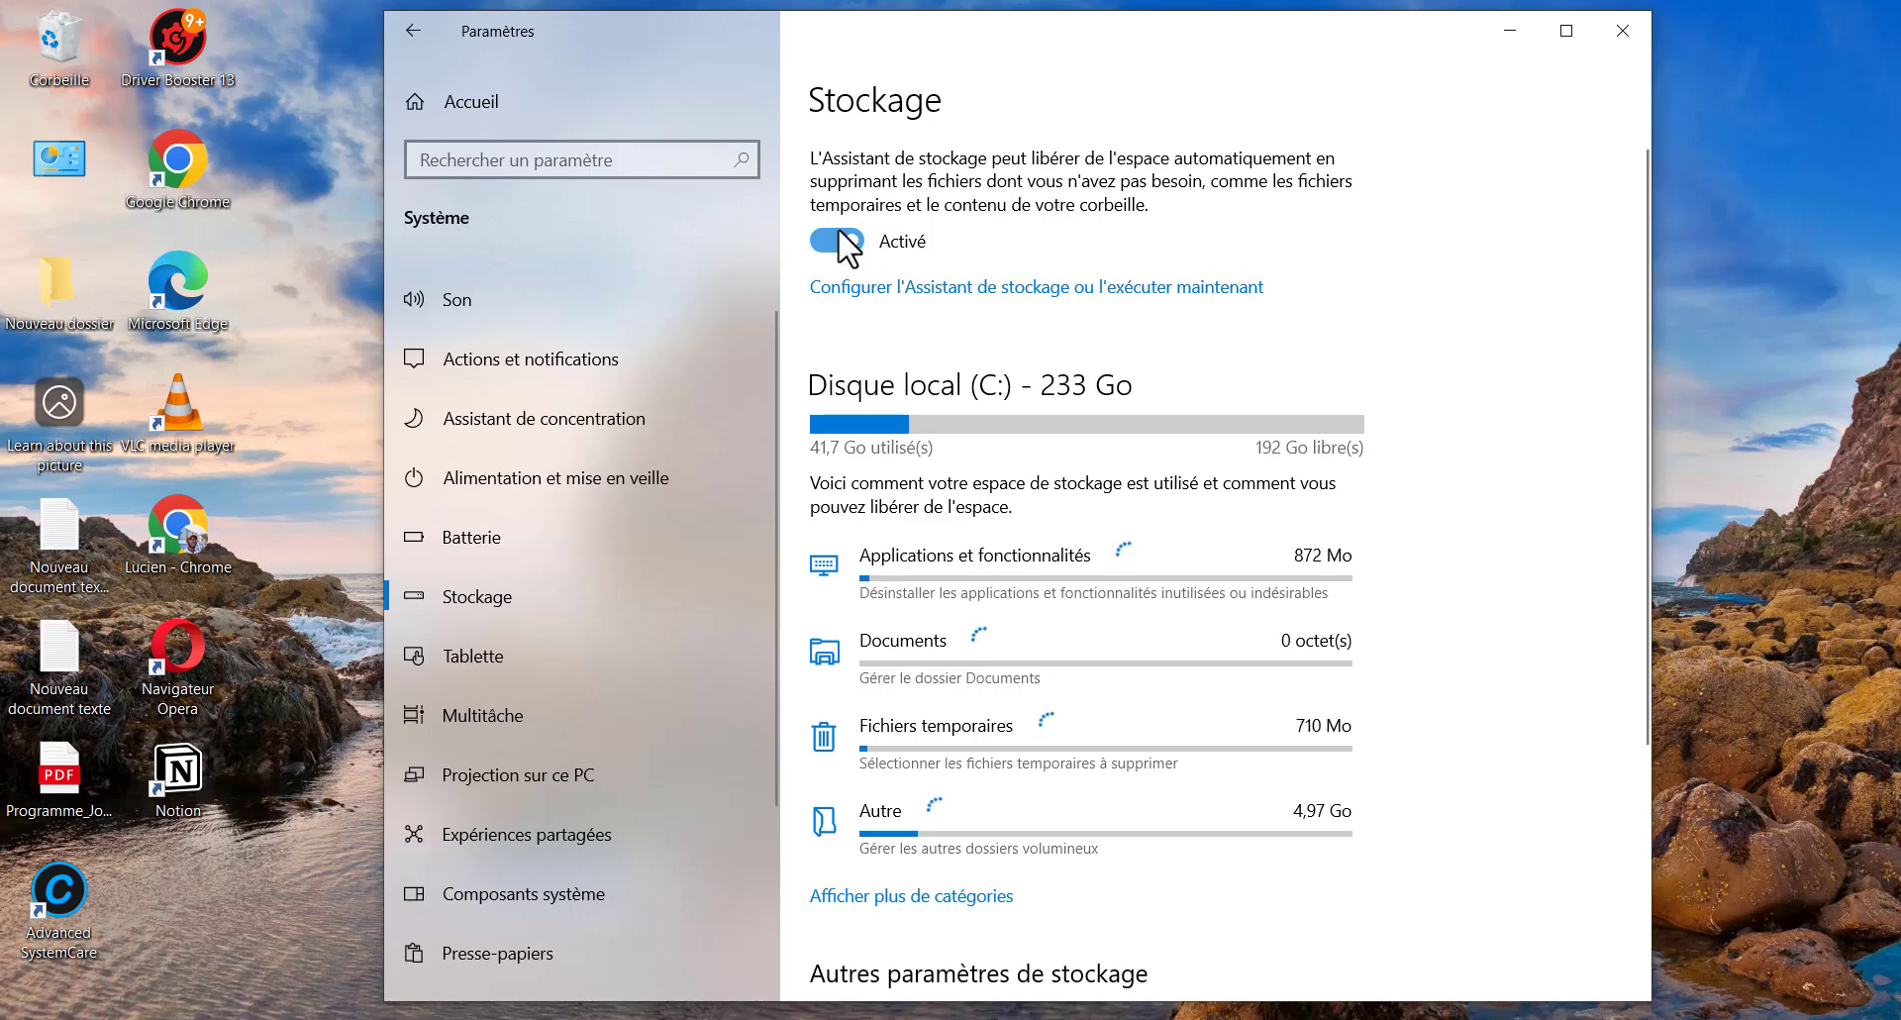
pyautogui.scroll(-2, 926, 376)
pyautogui.scroll(2, 930, 381)
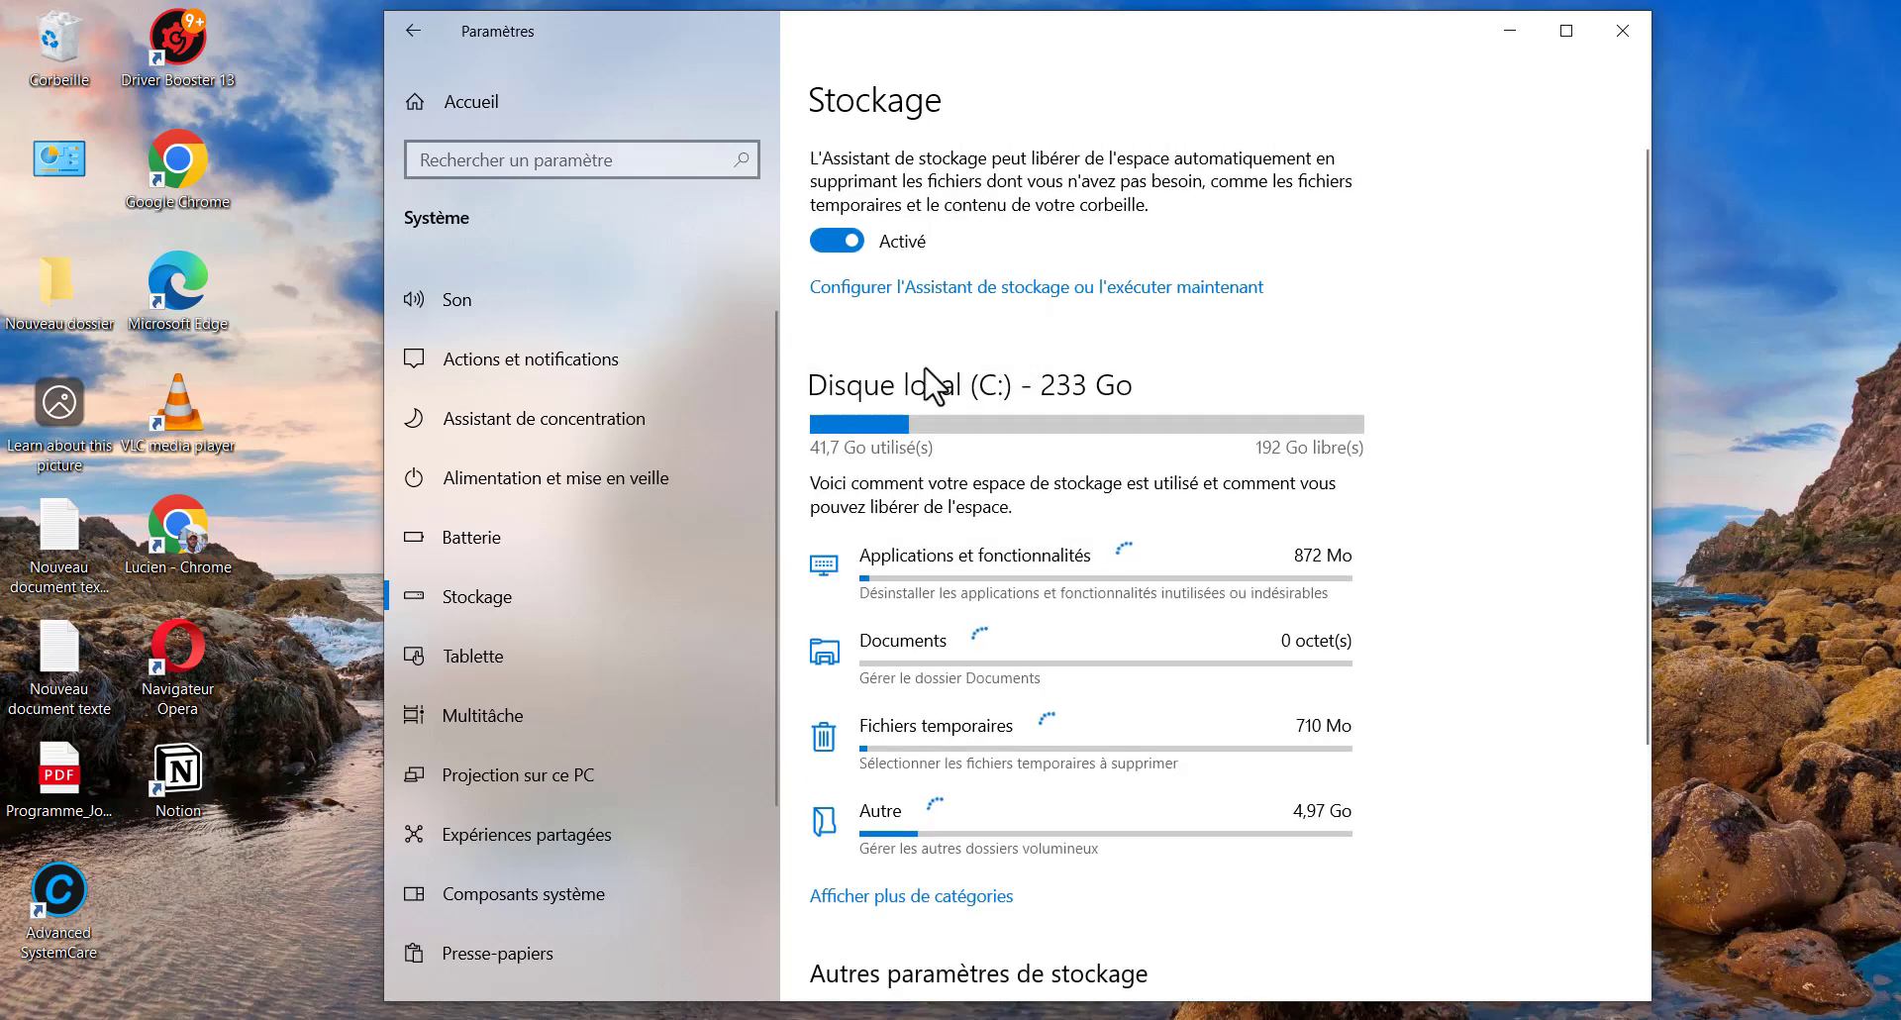
pyautogui.scroll(-1, 1005, 525)
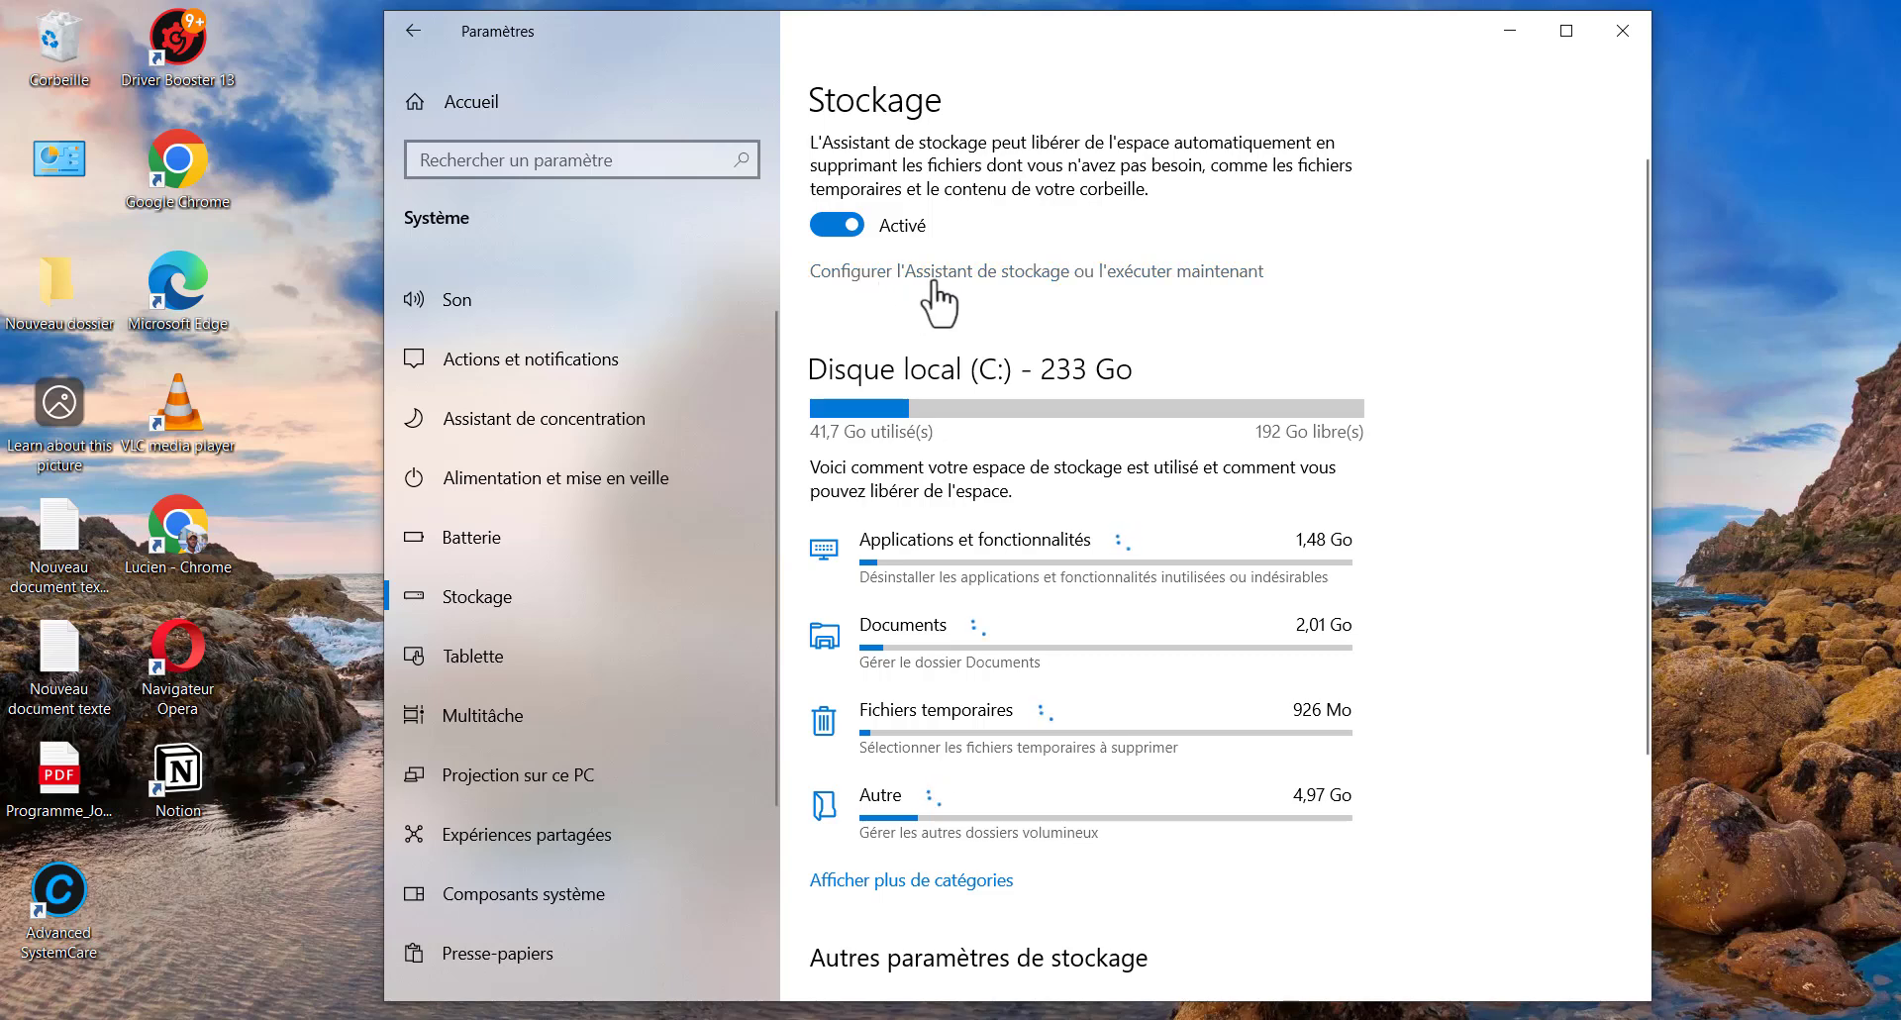
# Configure Storage Sense to delete Recycle Bin files after 1 jour instead of 30 jours
pyautogui.click(991, 274)
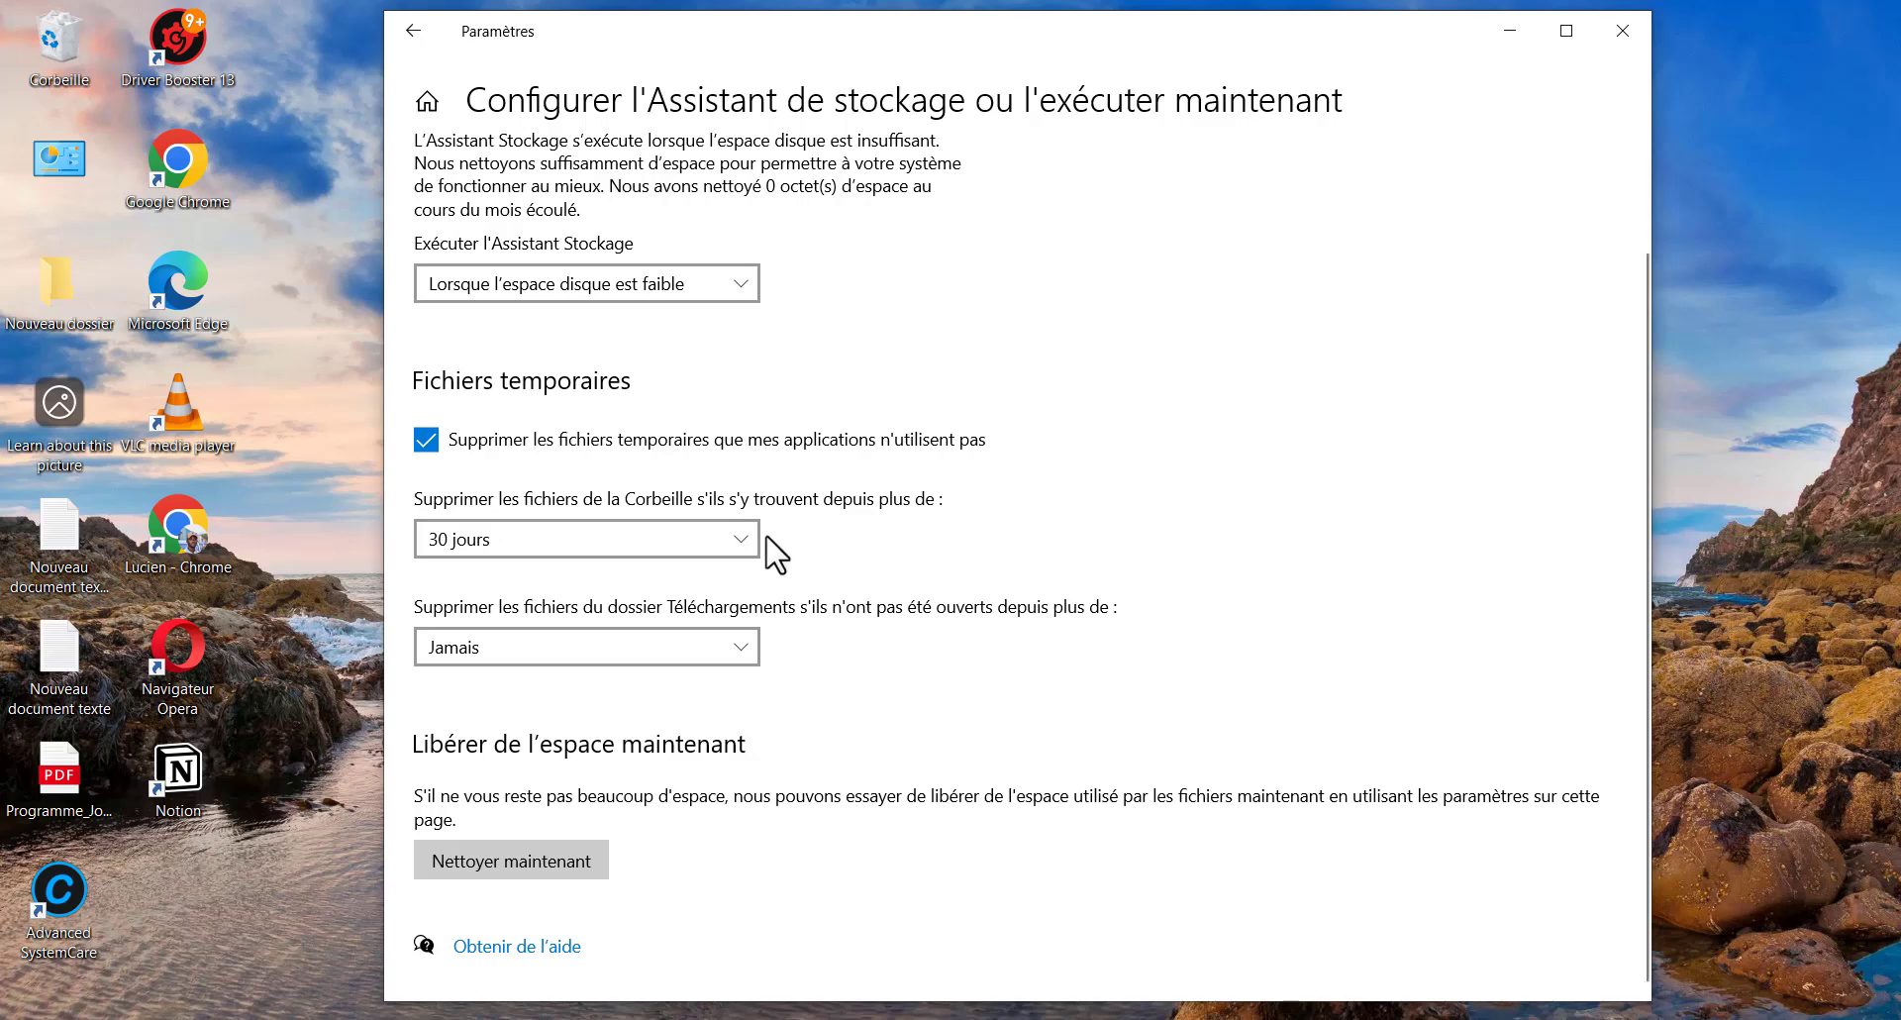
pyautogui.click(747, 538)
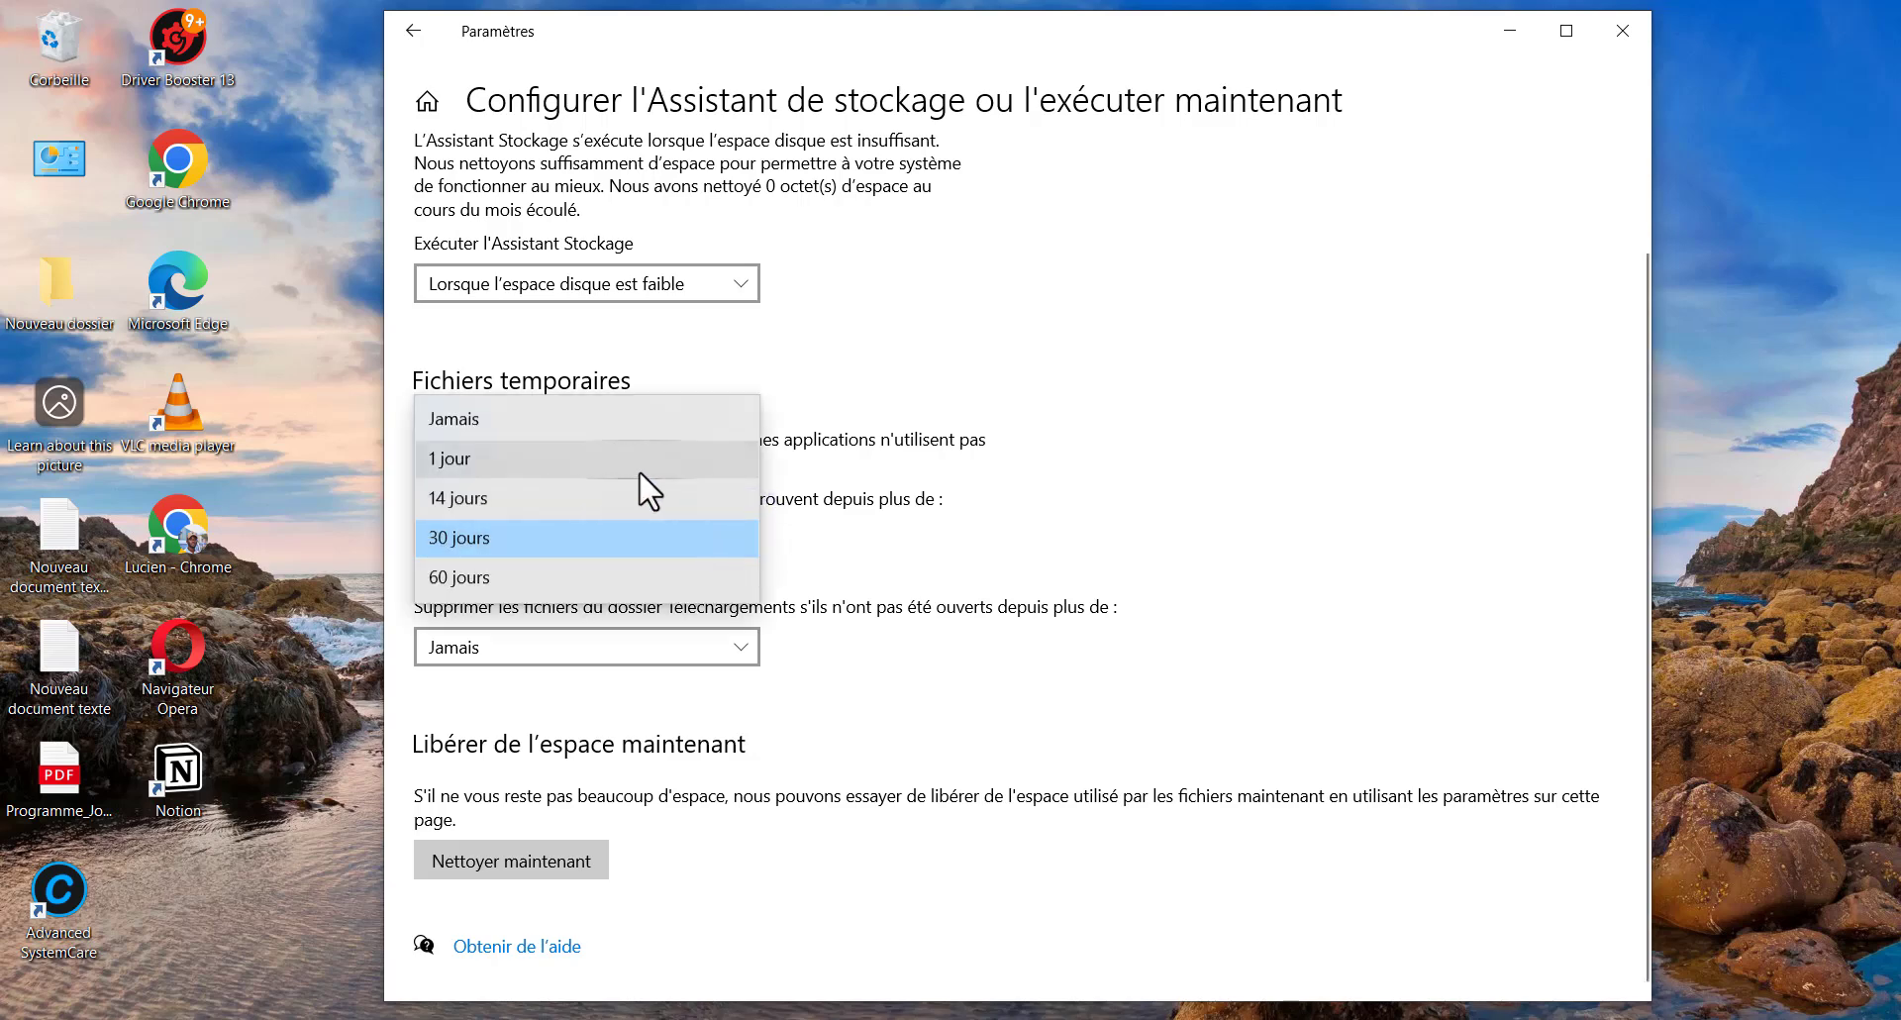
pyautogui.click(549, 461)
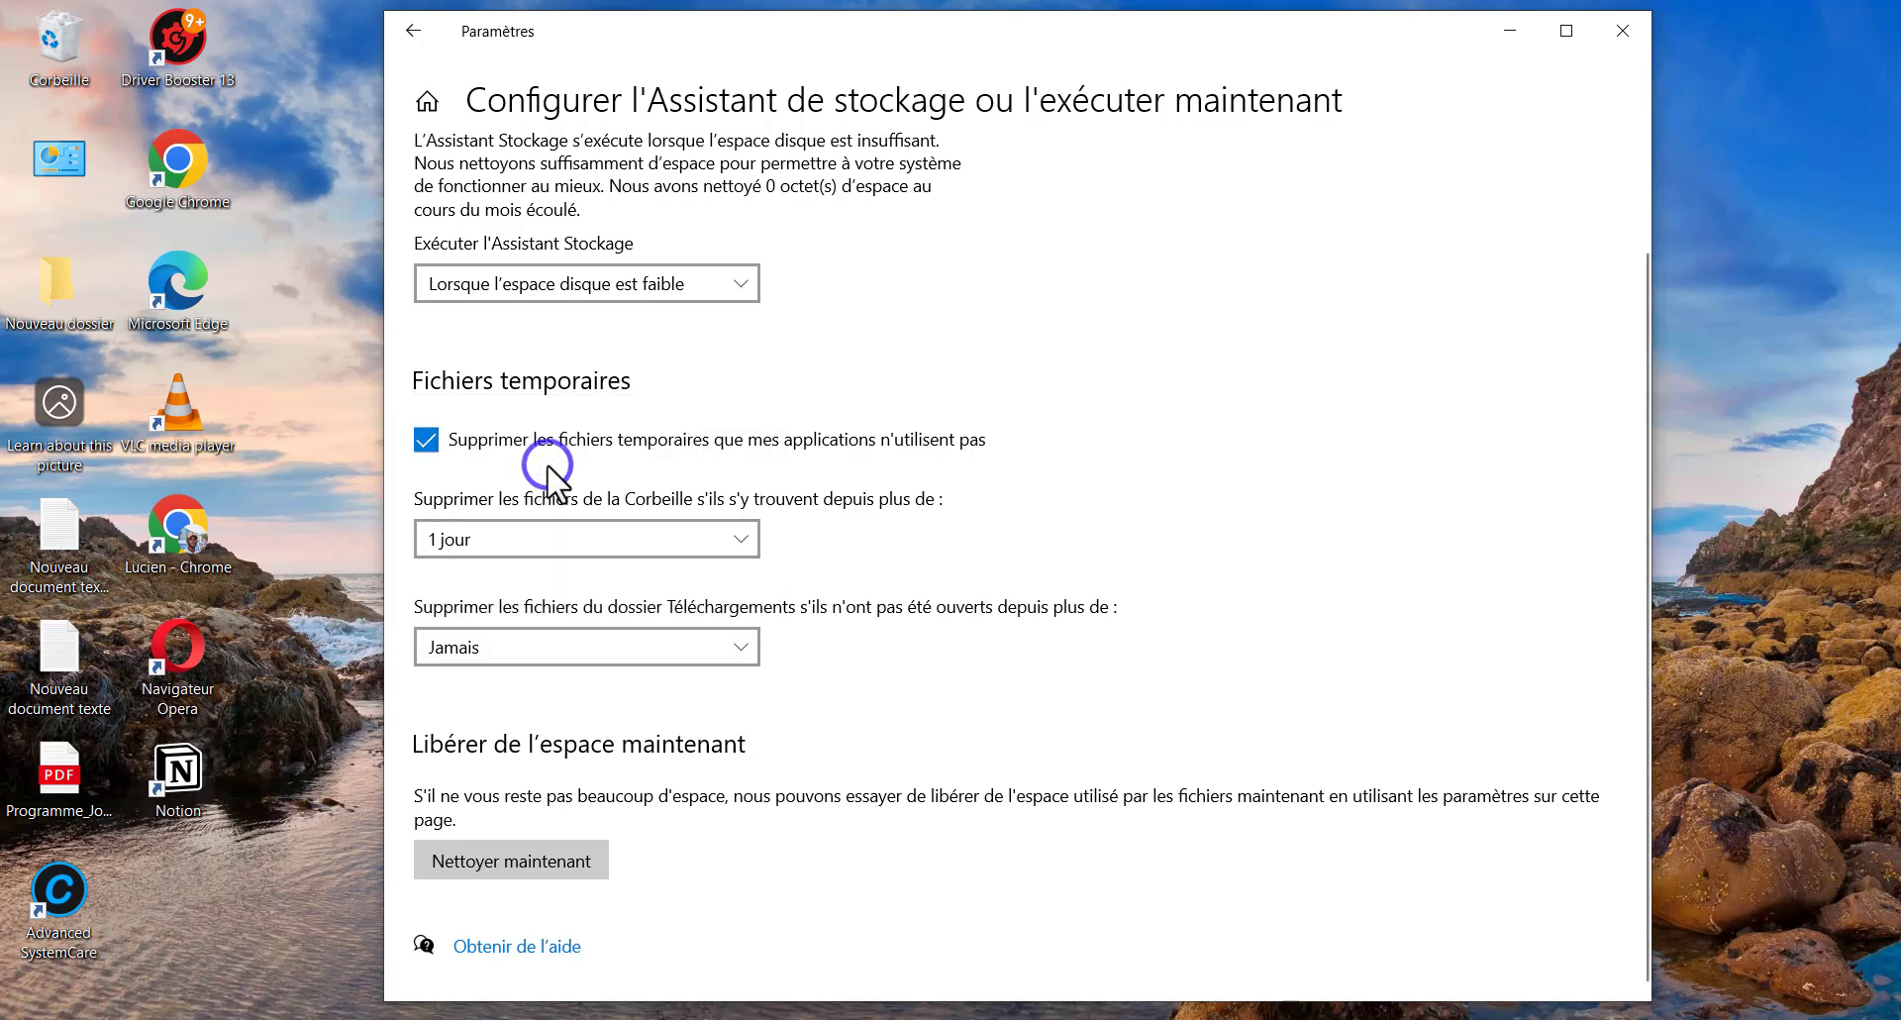
pyautogui.click(549, 537)
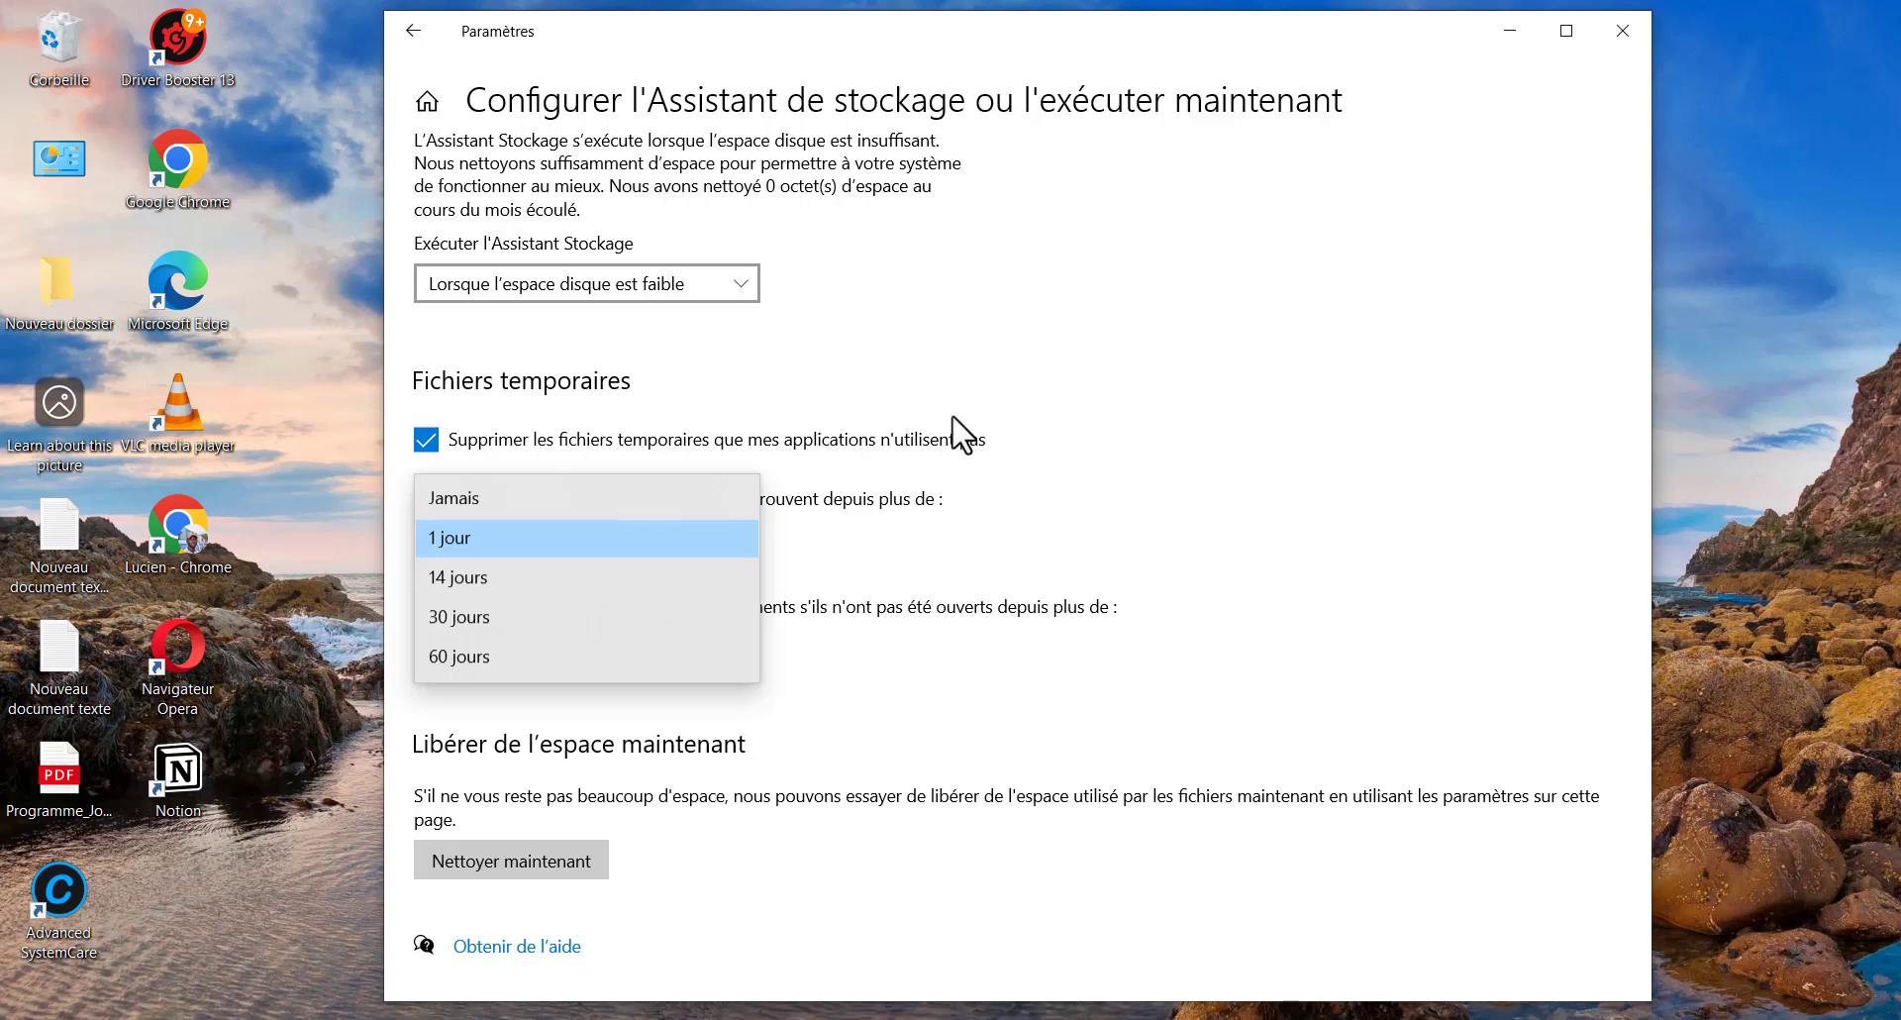
pyautogui.click(238, 632)
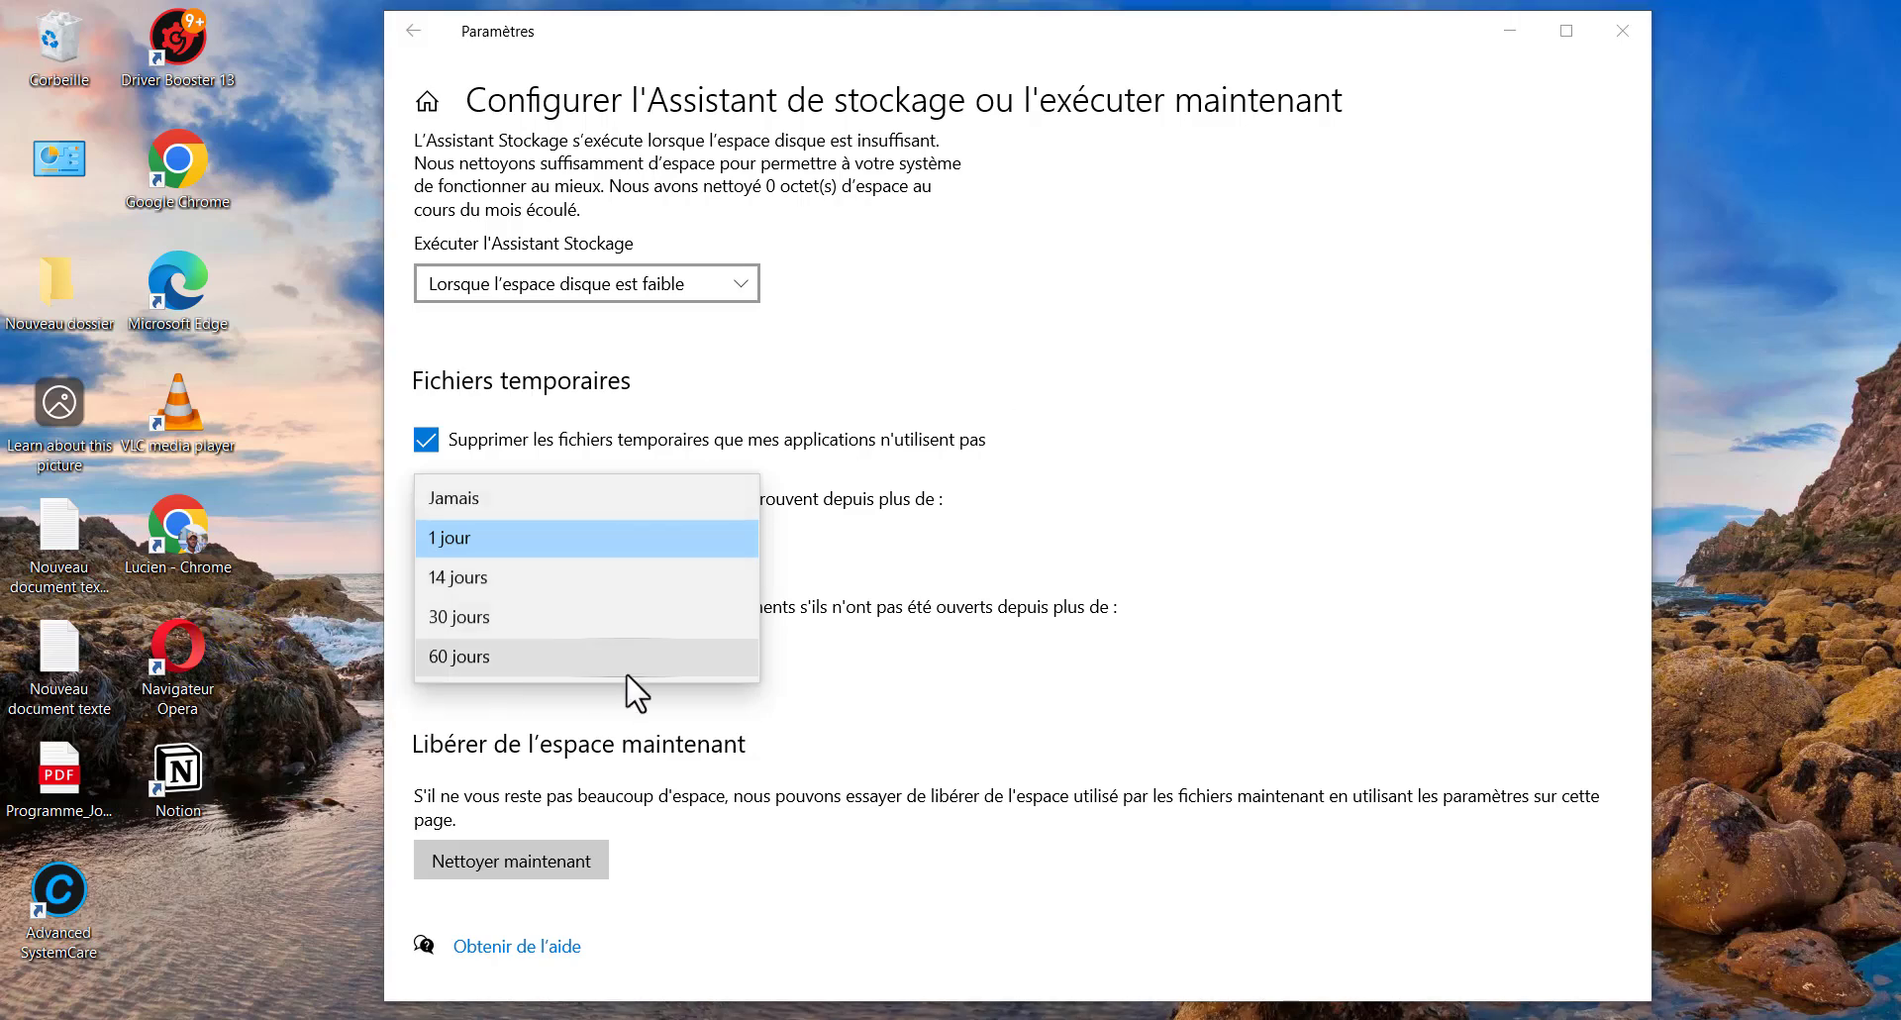